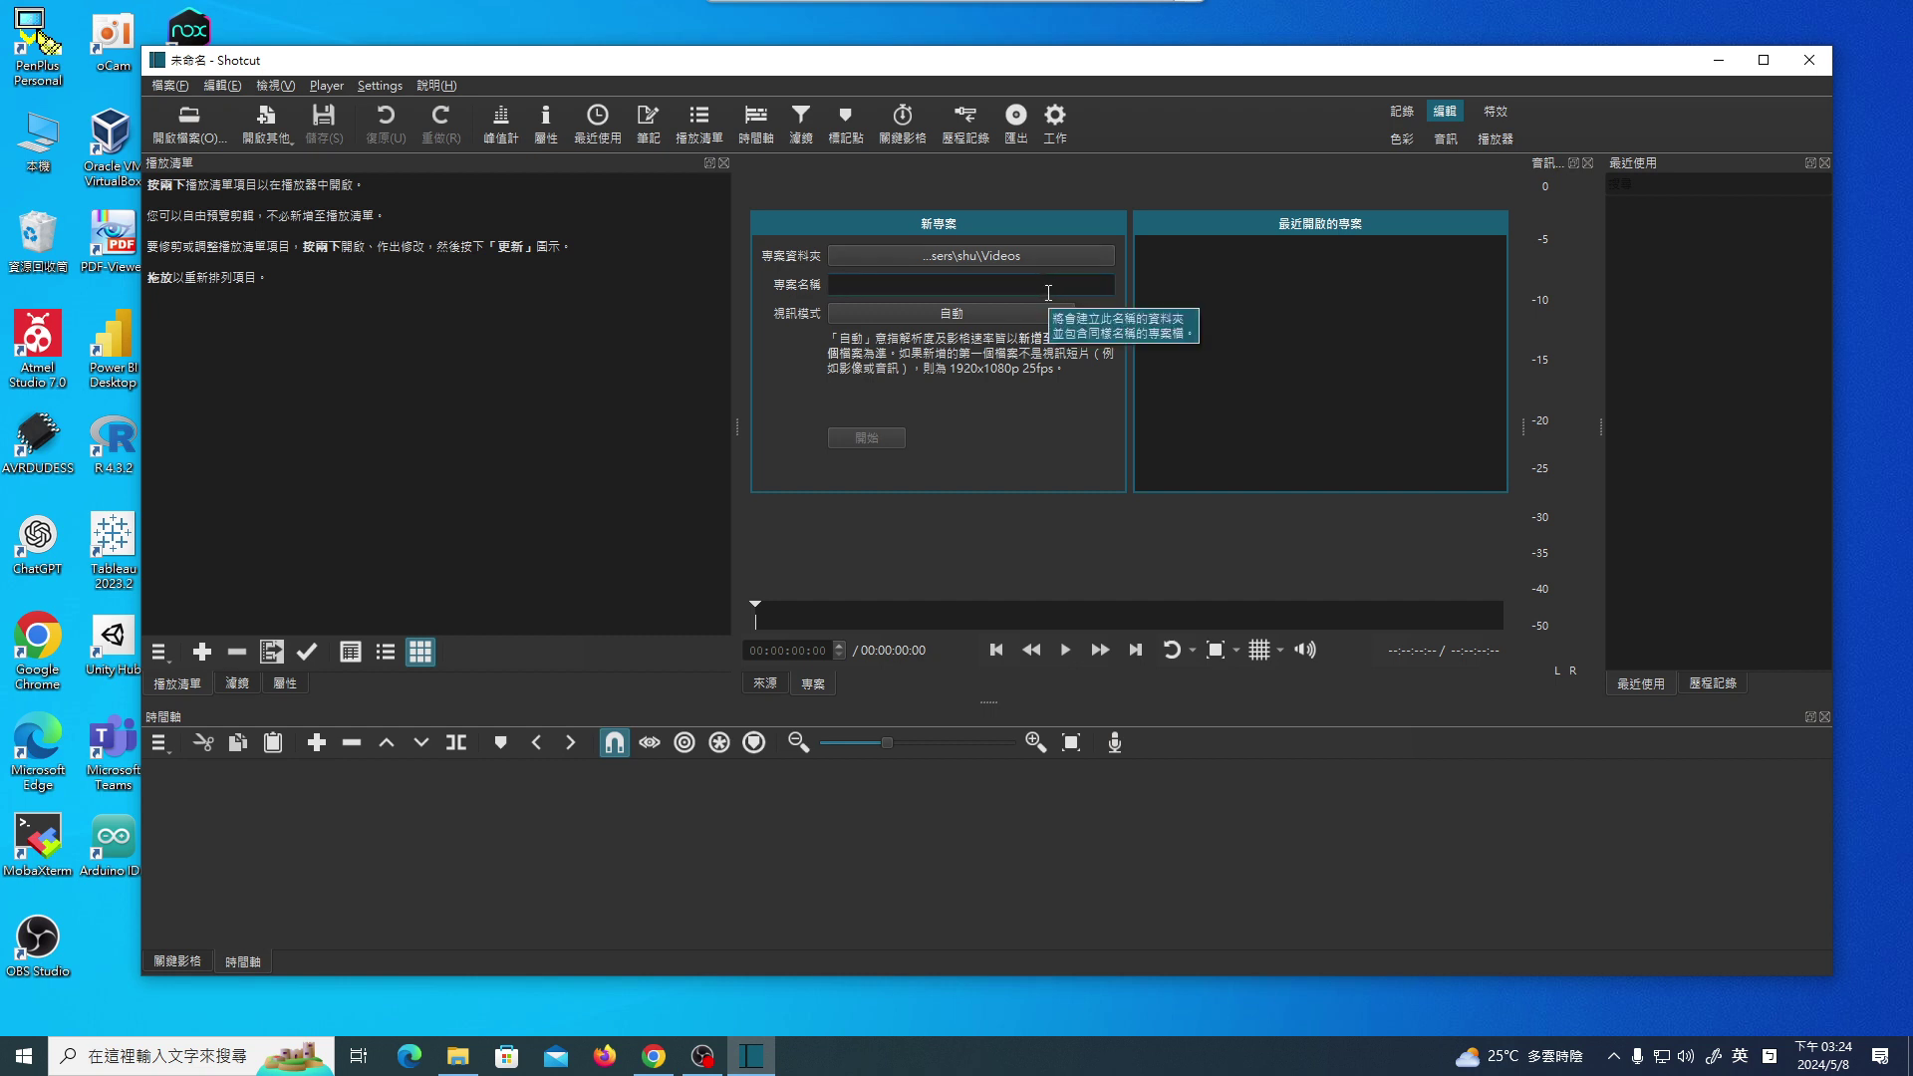
text(202405080324)
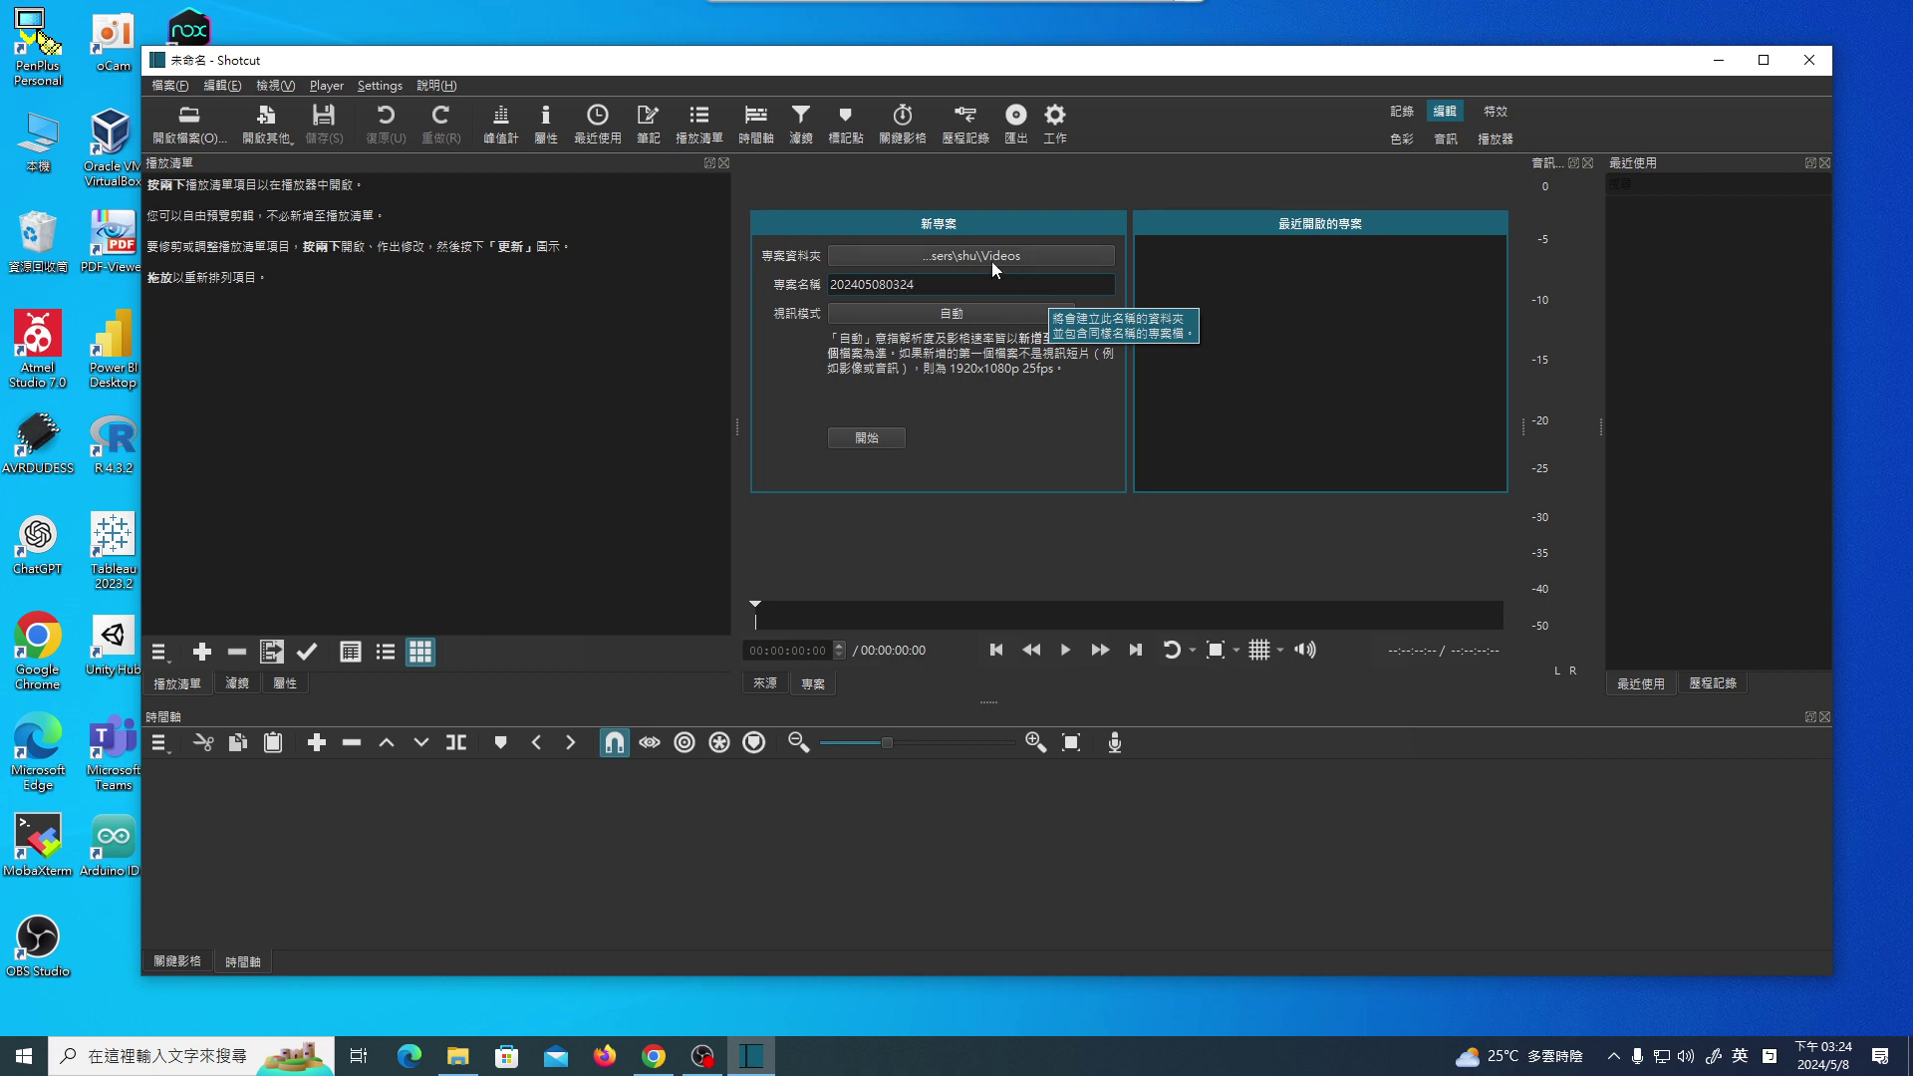
click(996, 315)
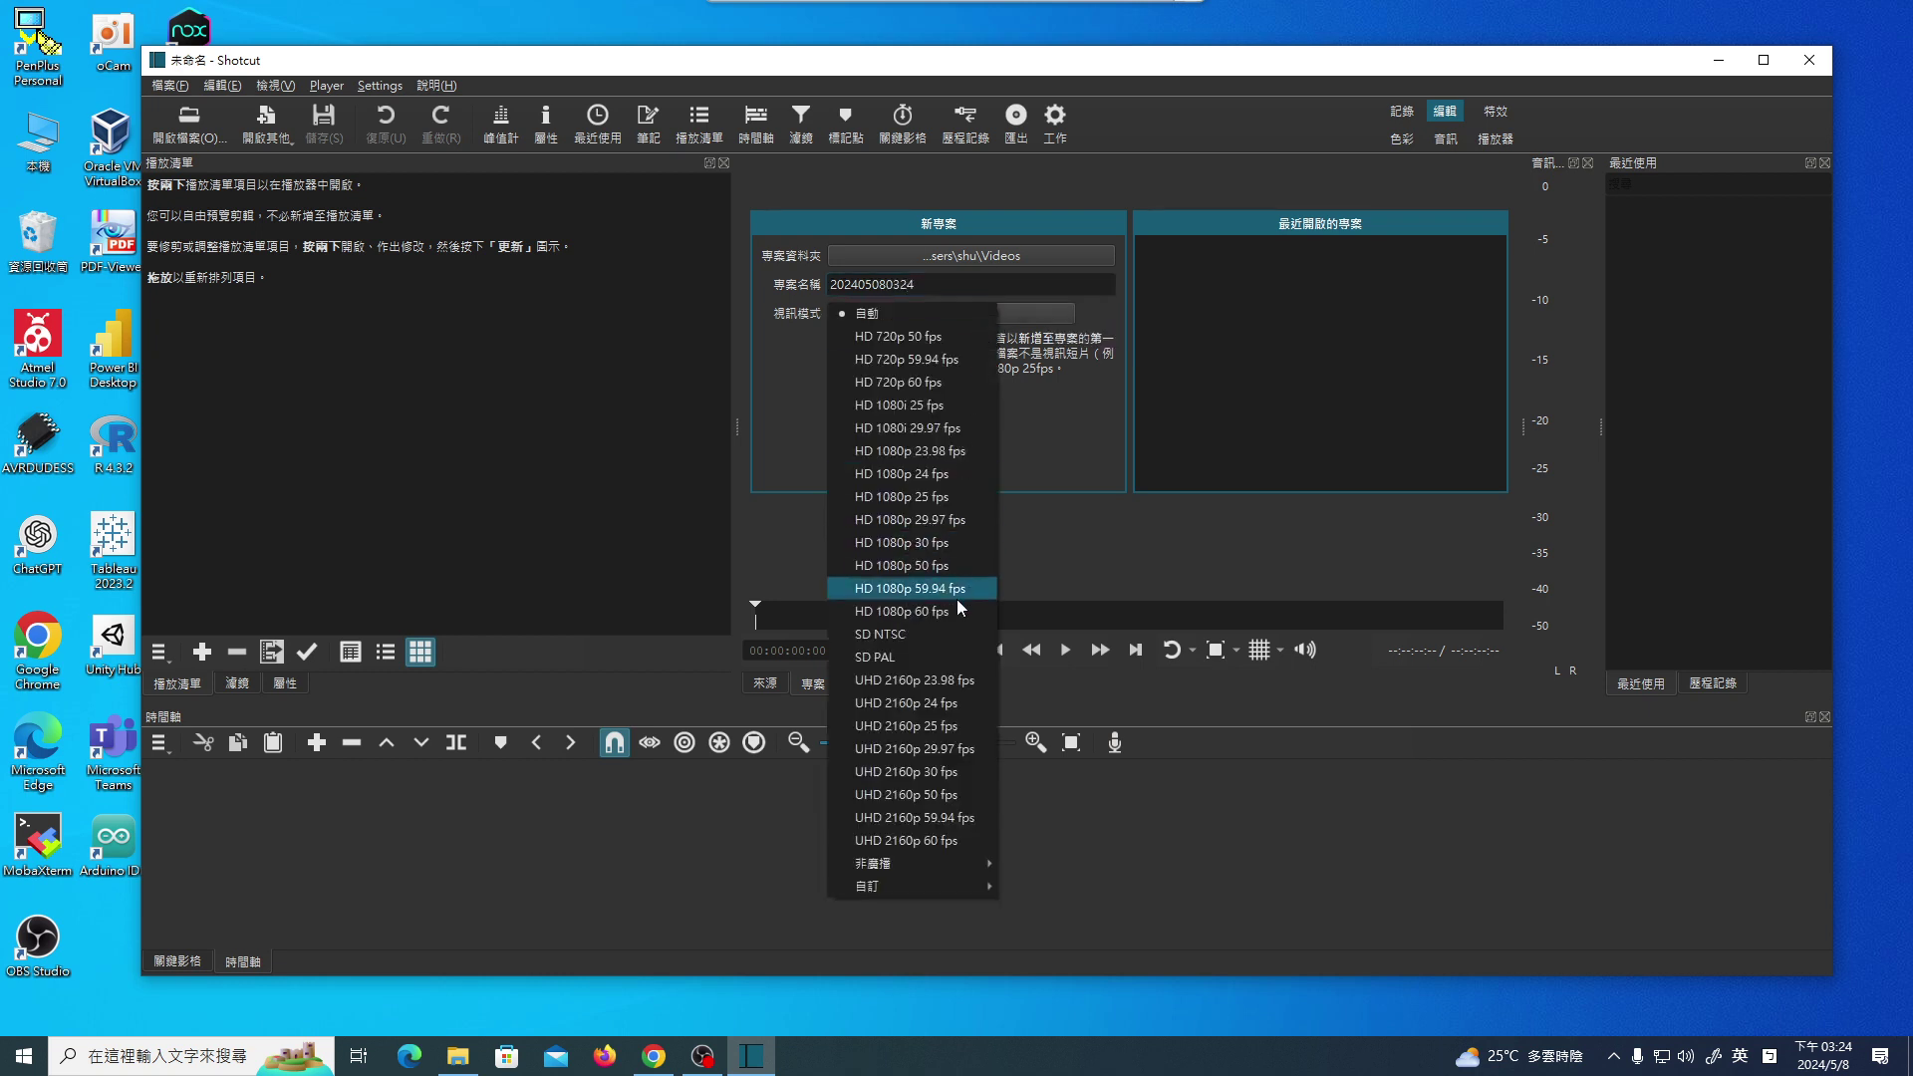
click(943, 545)
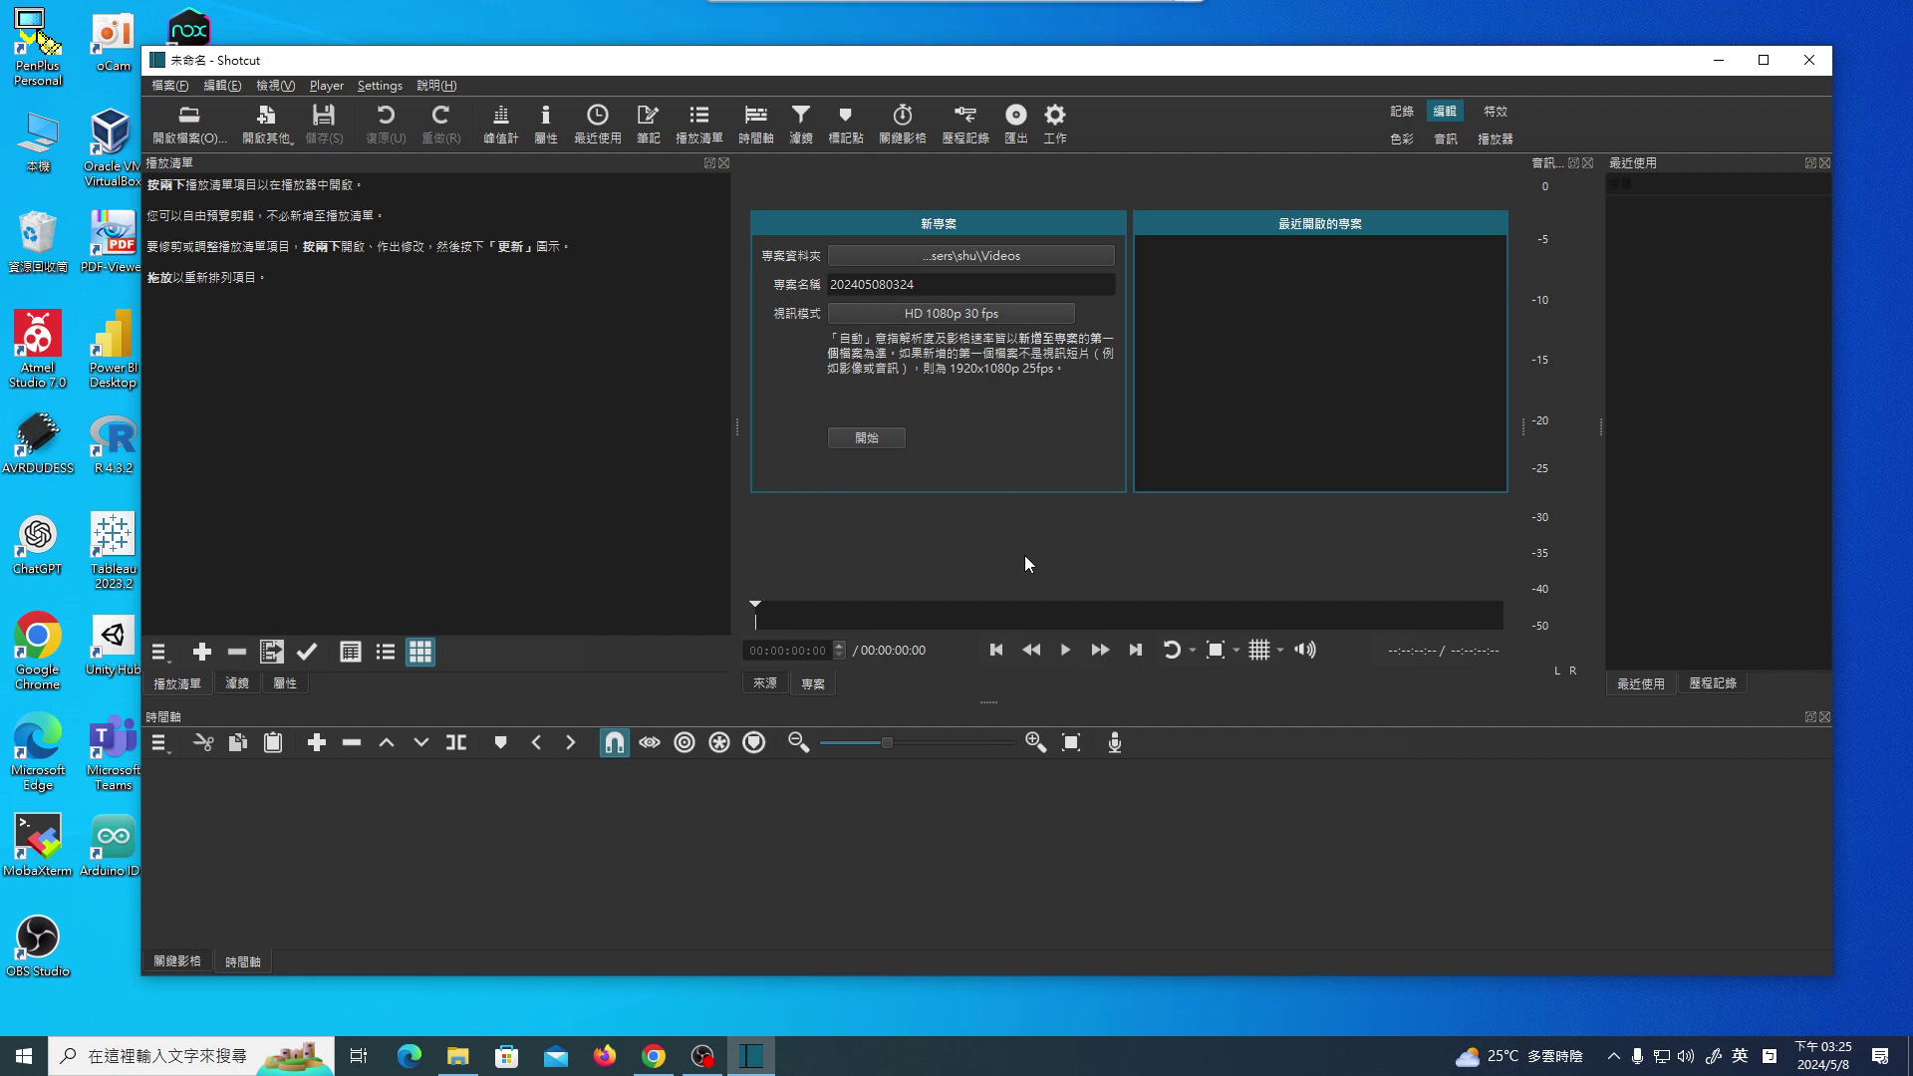
click(875, 439)
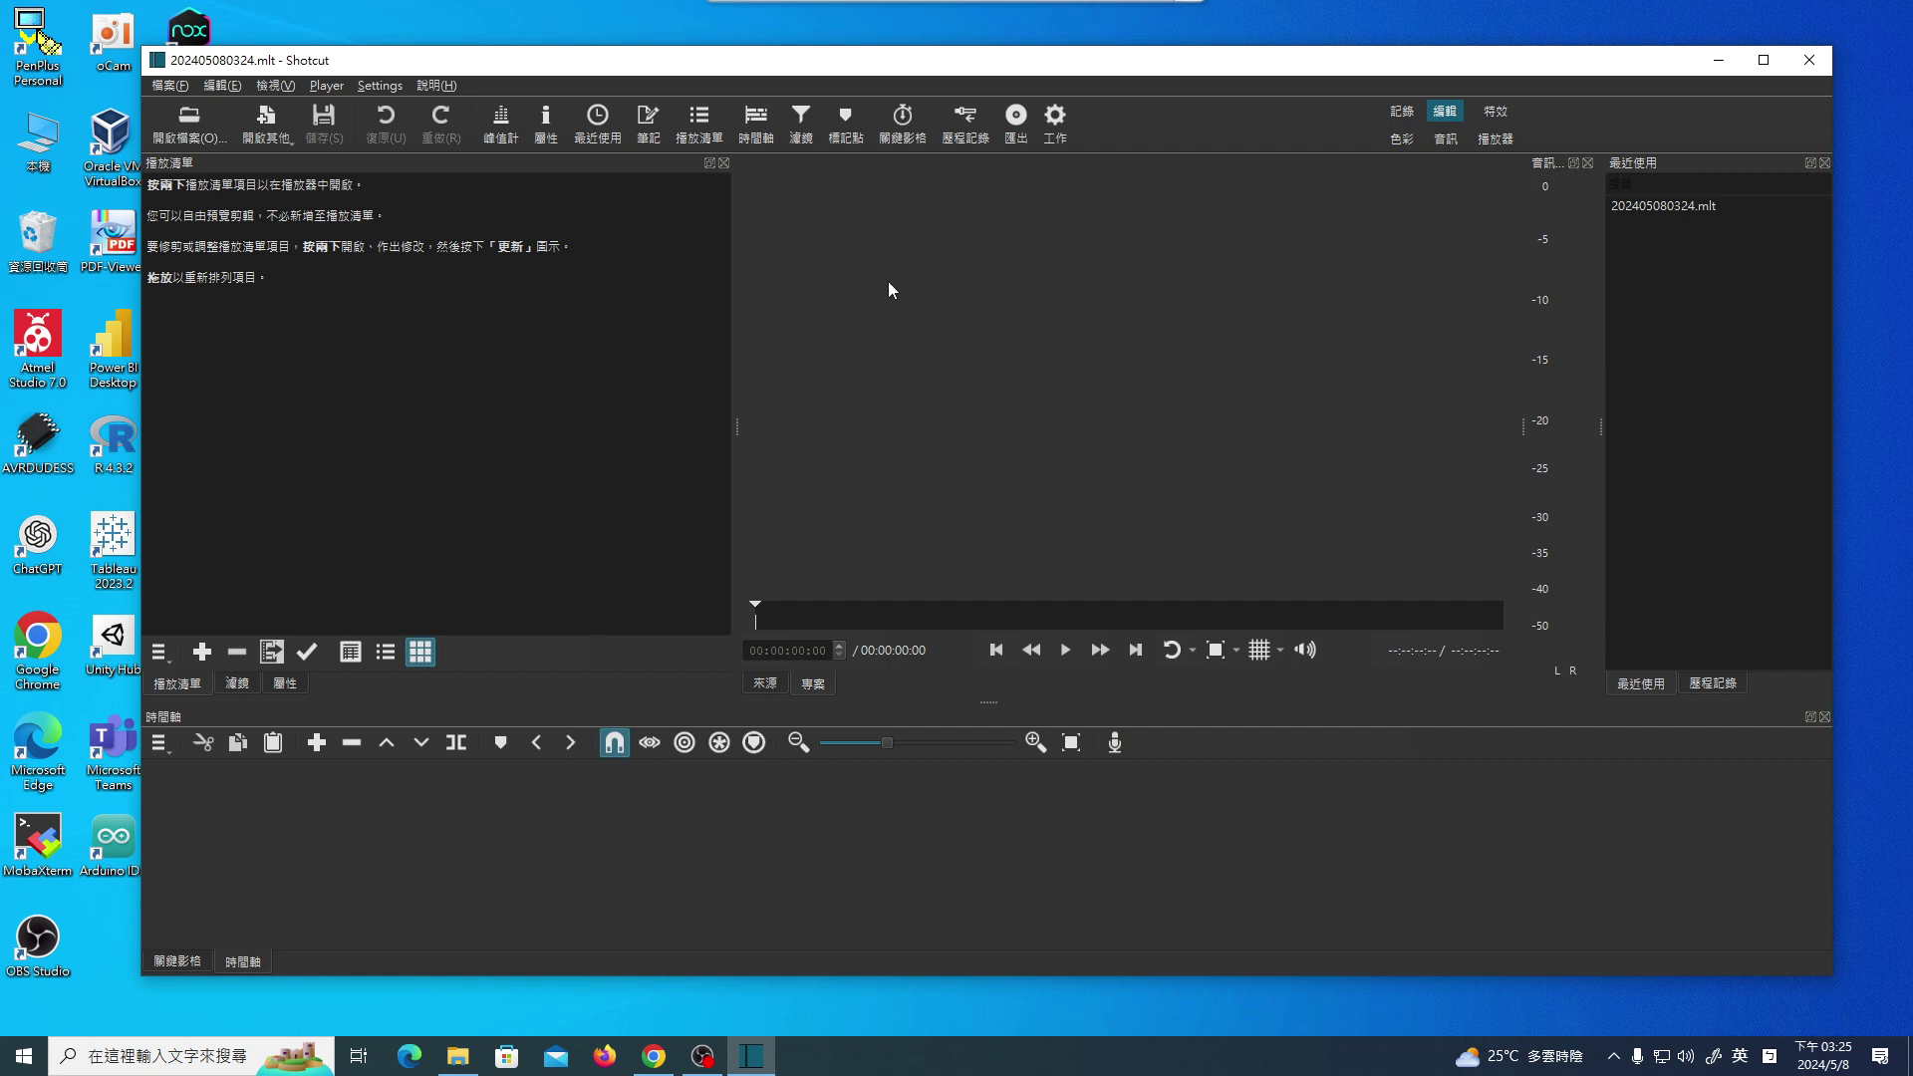
Check the Videos (影片) folder in File Explorer for the new project folder.
click(457, 1055)
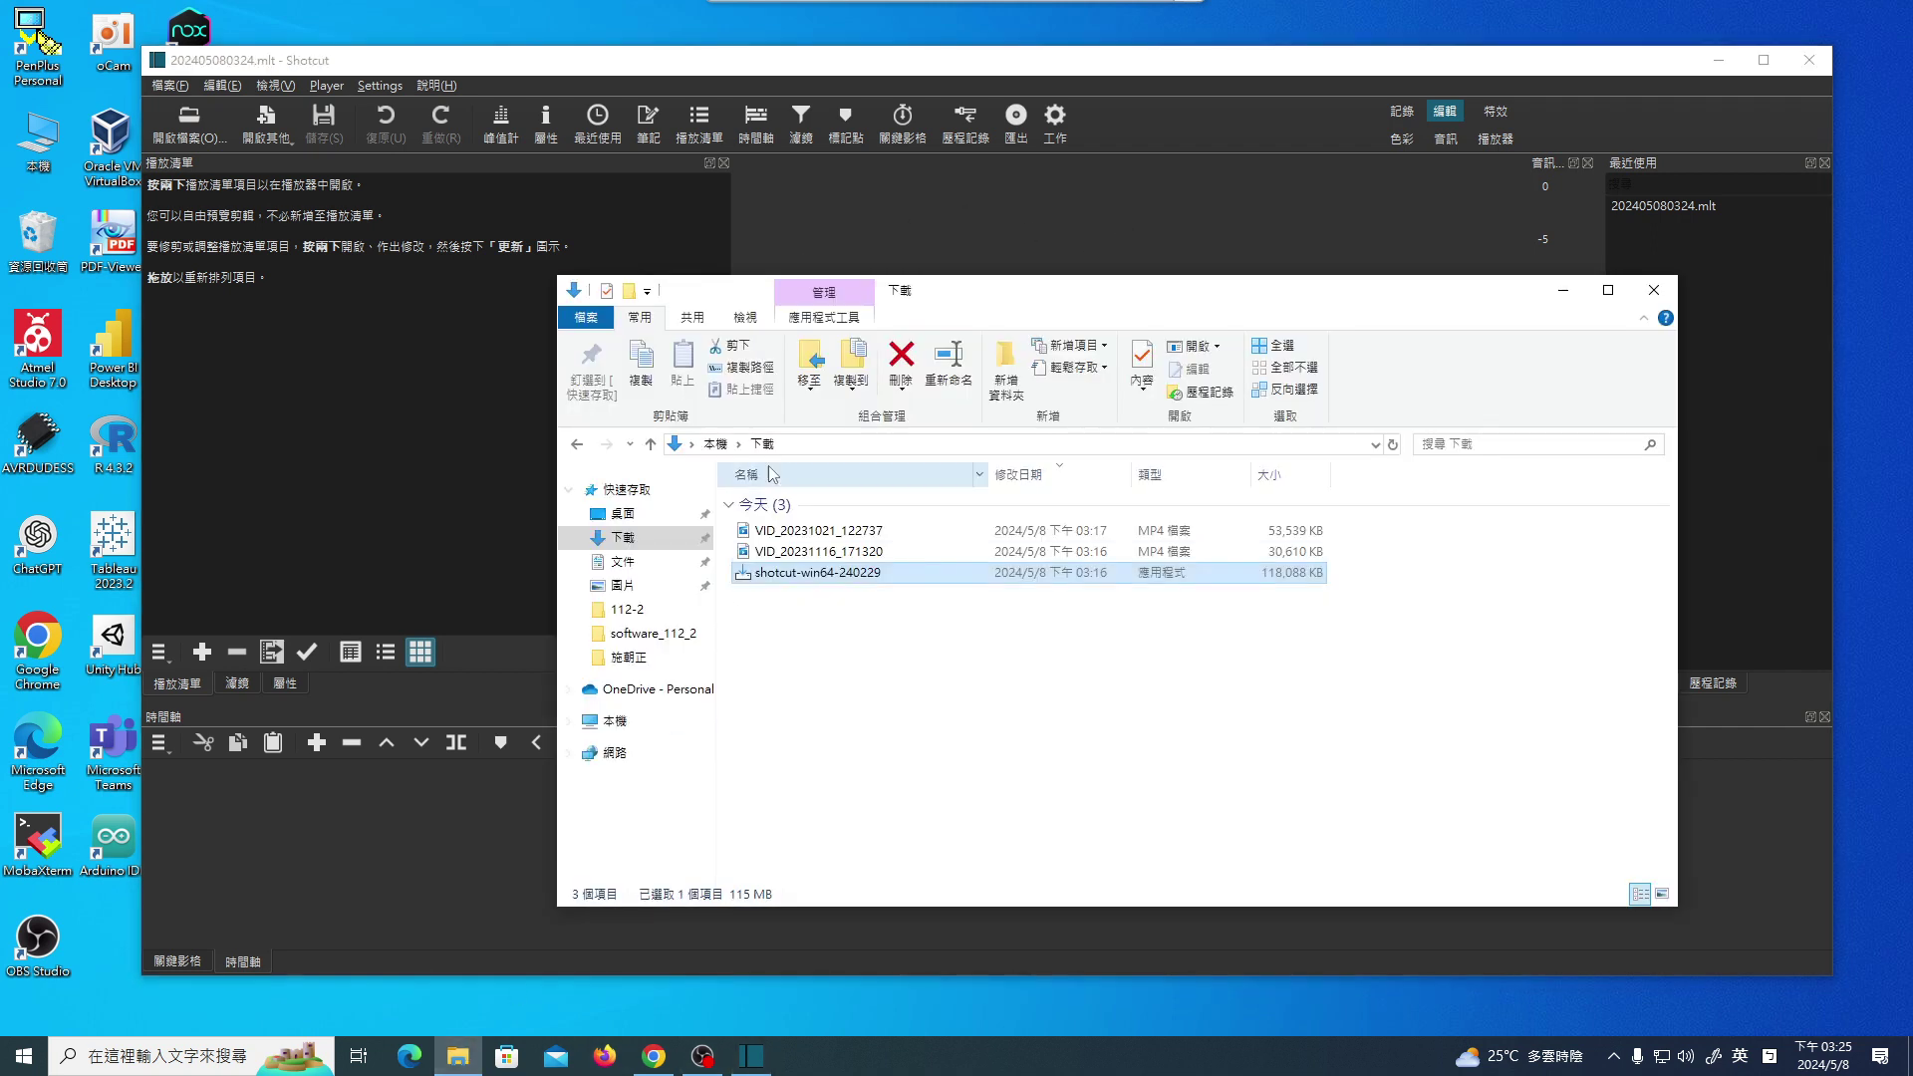
click(569, 722)
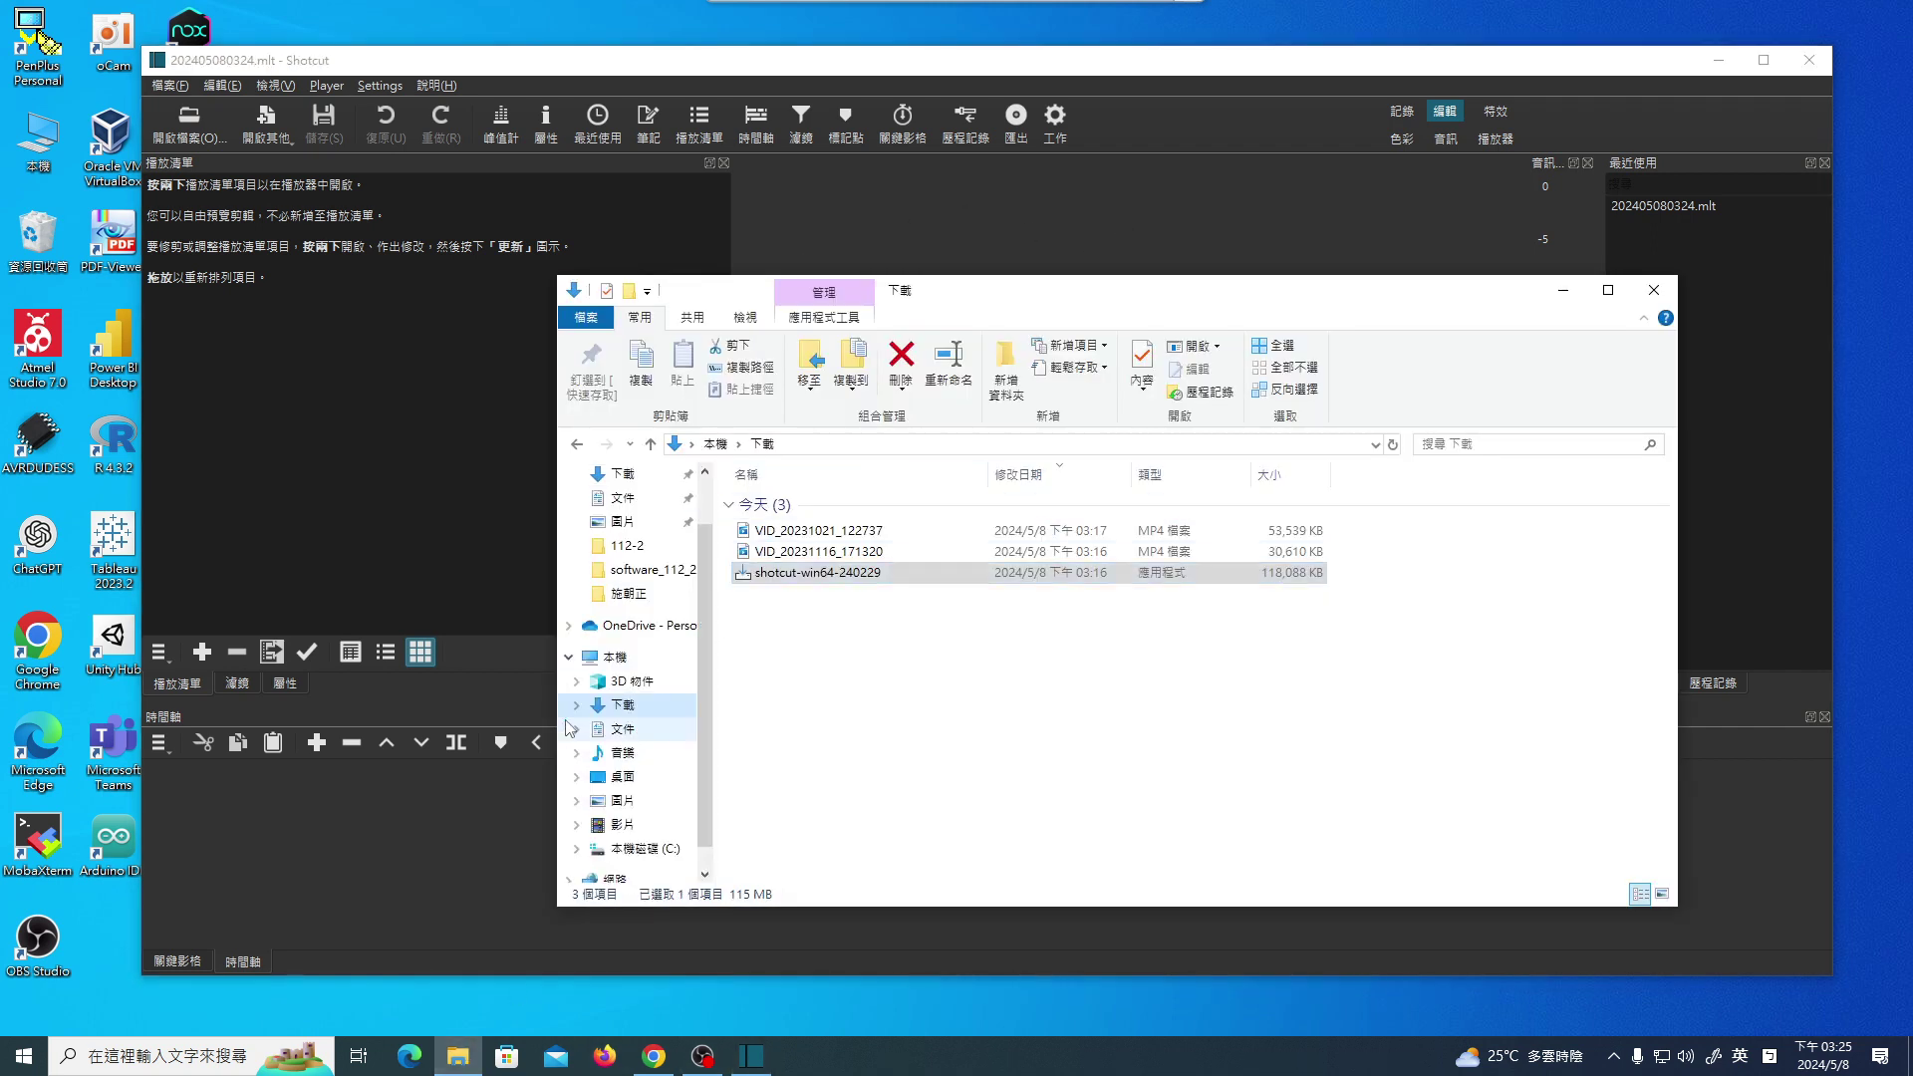
click(621, 824)
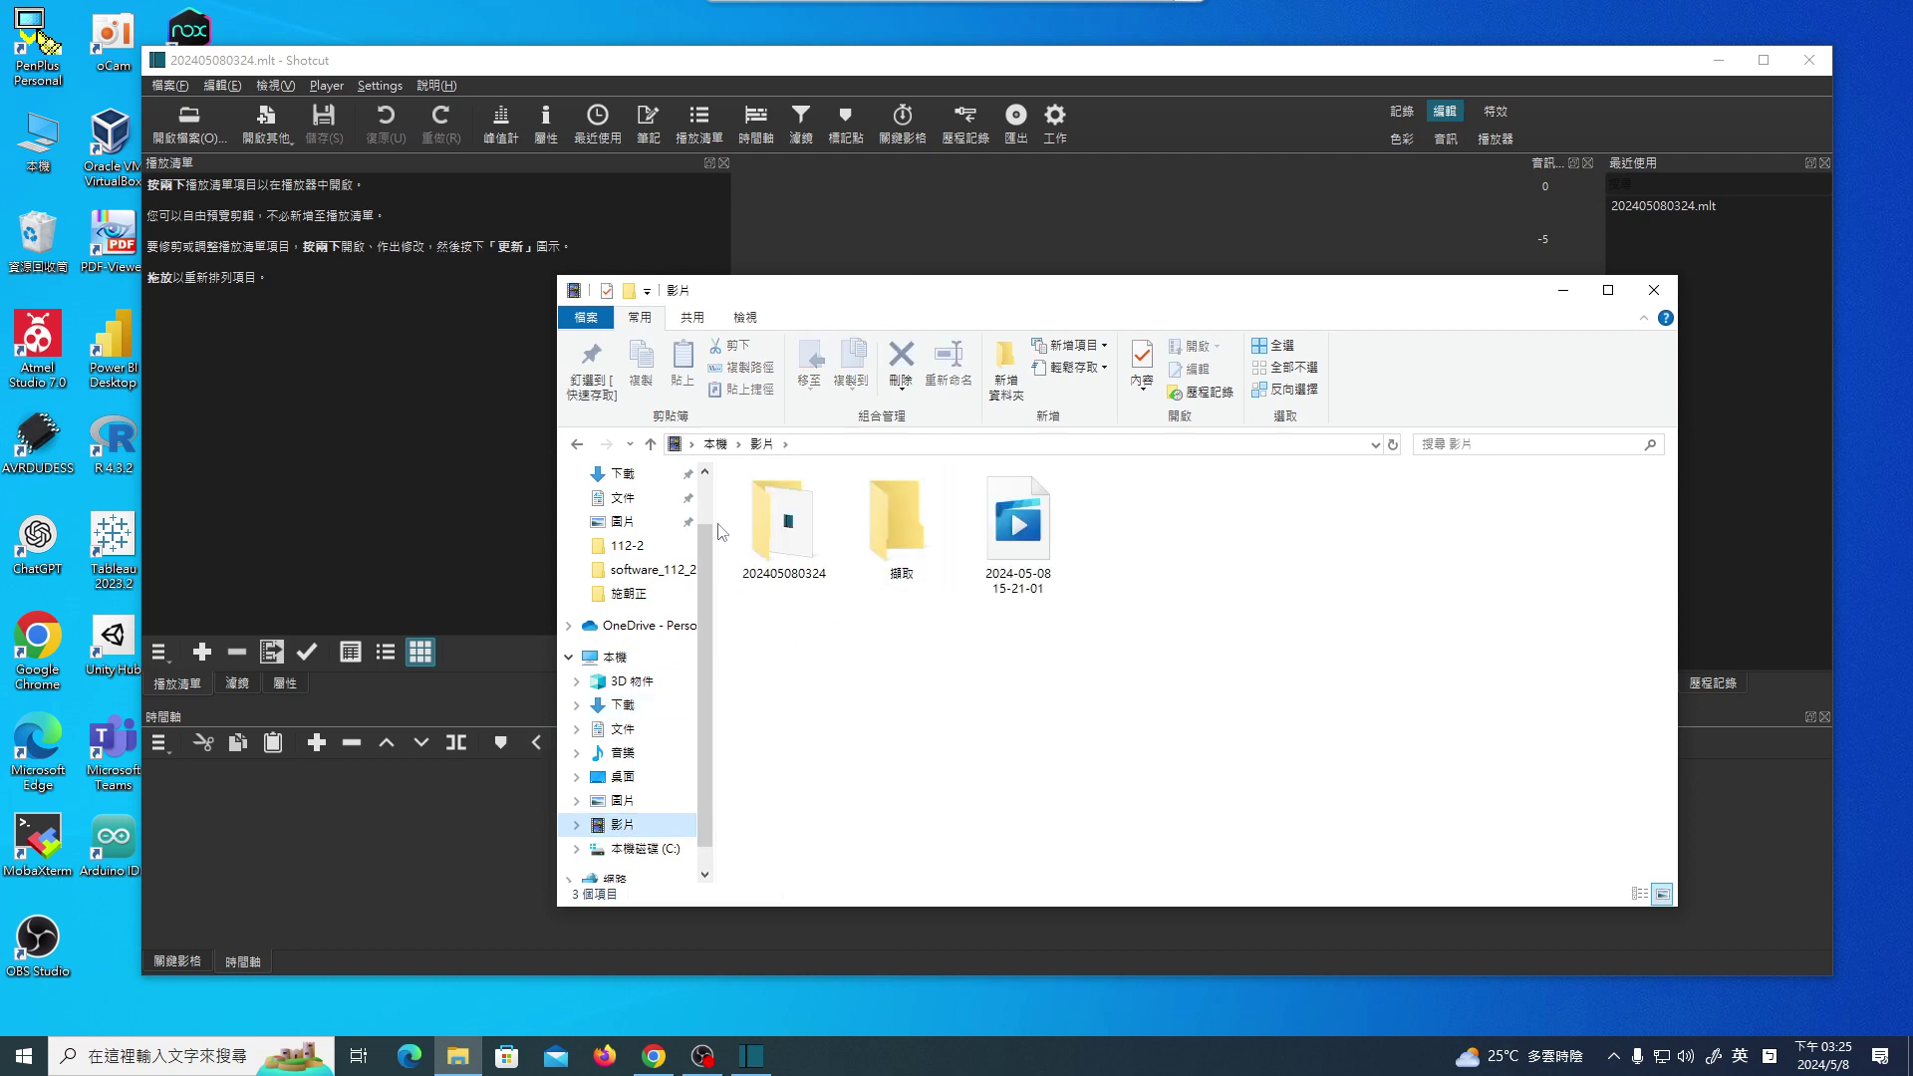
click(1564, 290)
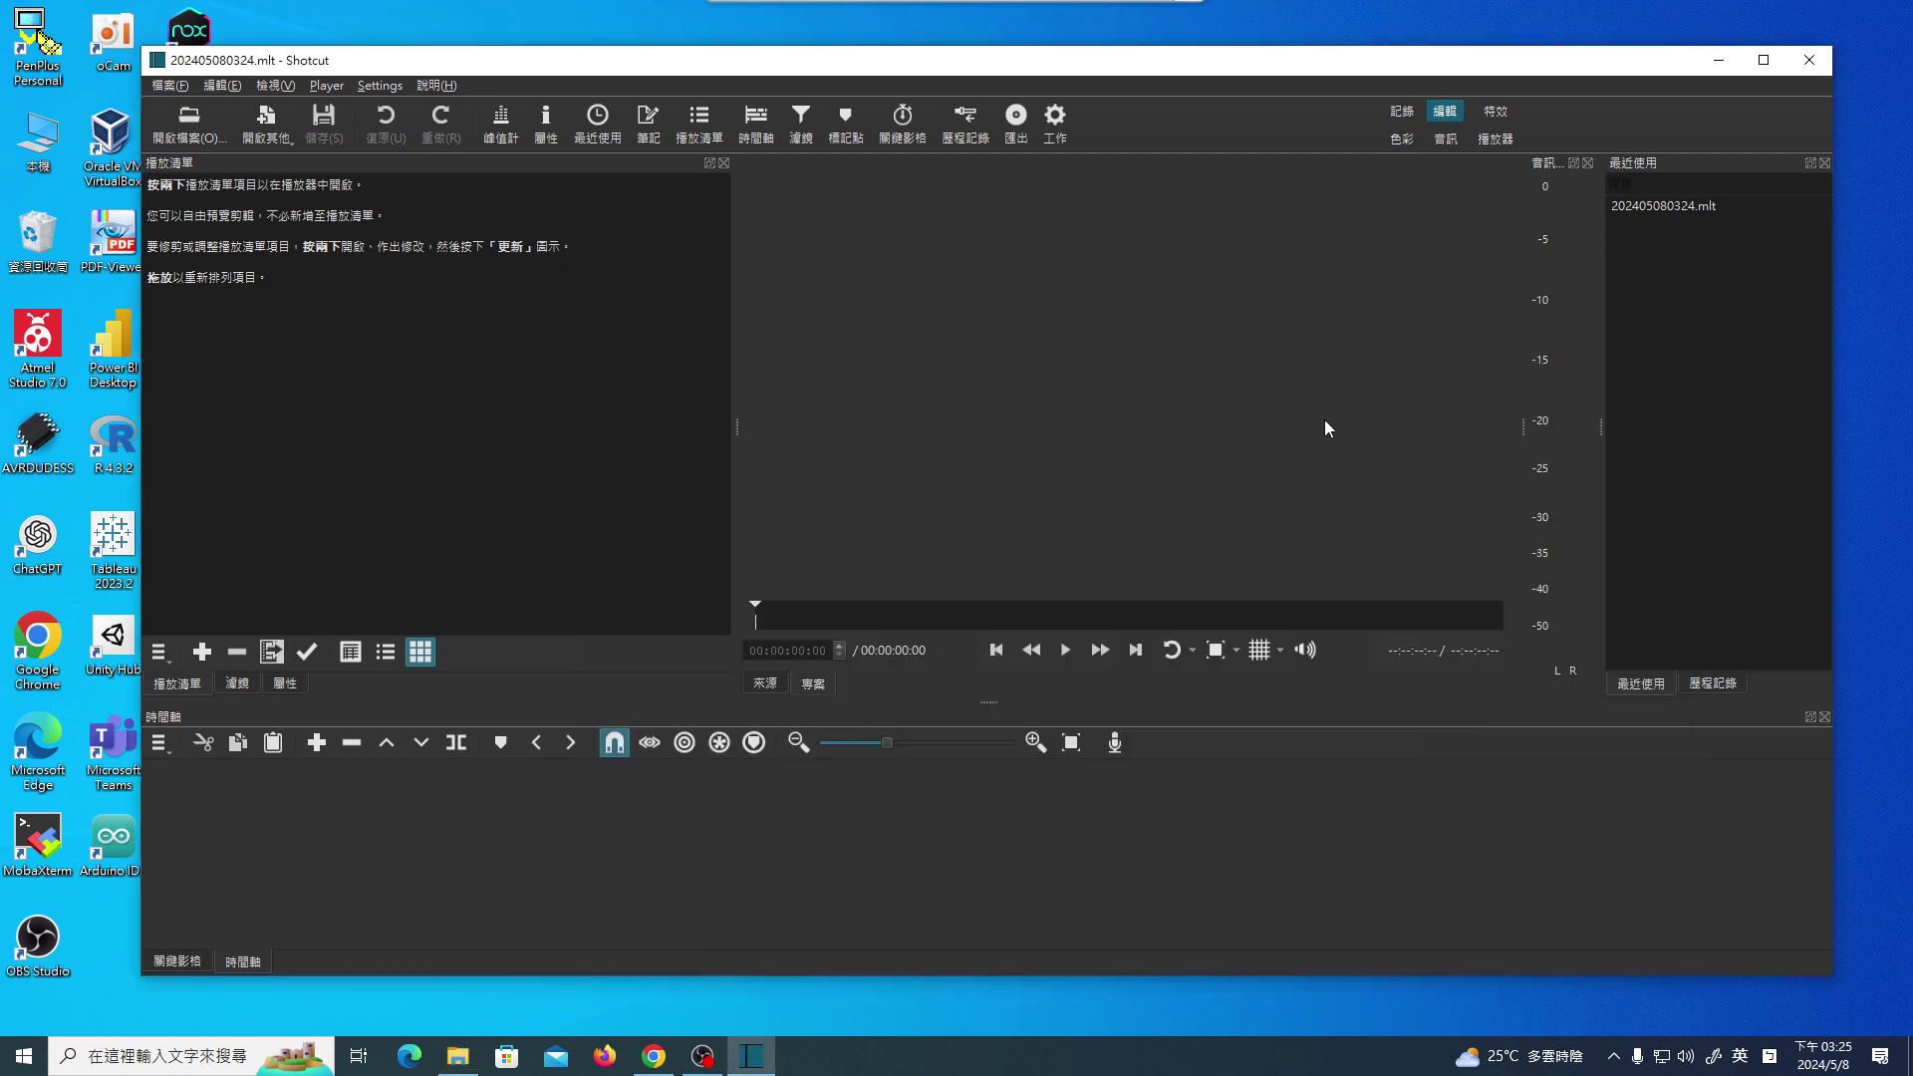
Add VID_20231021_122737 and VID_20231116_171320 from the Downloads (下載) folder to the playlist.
click(458, 1055)
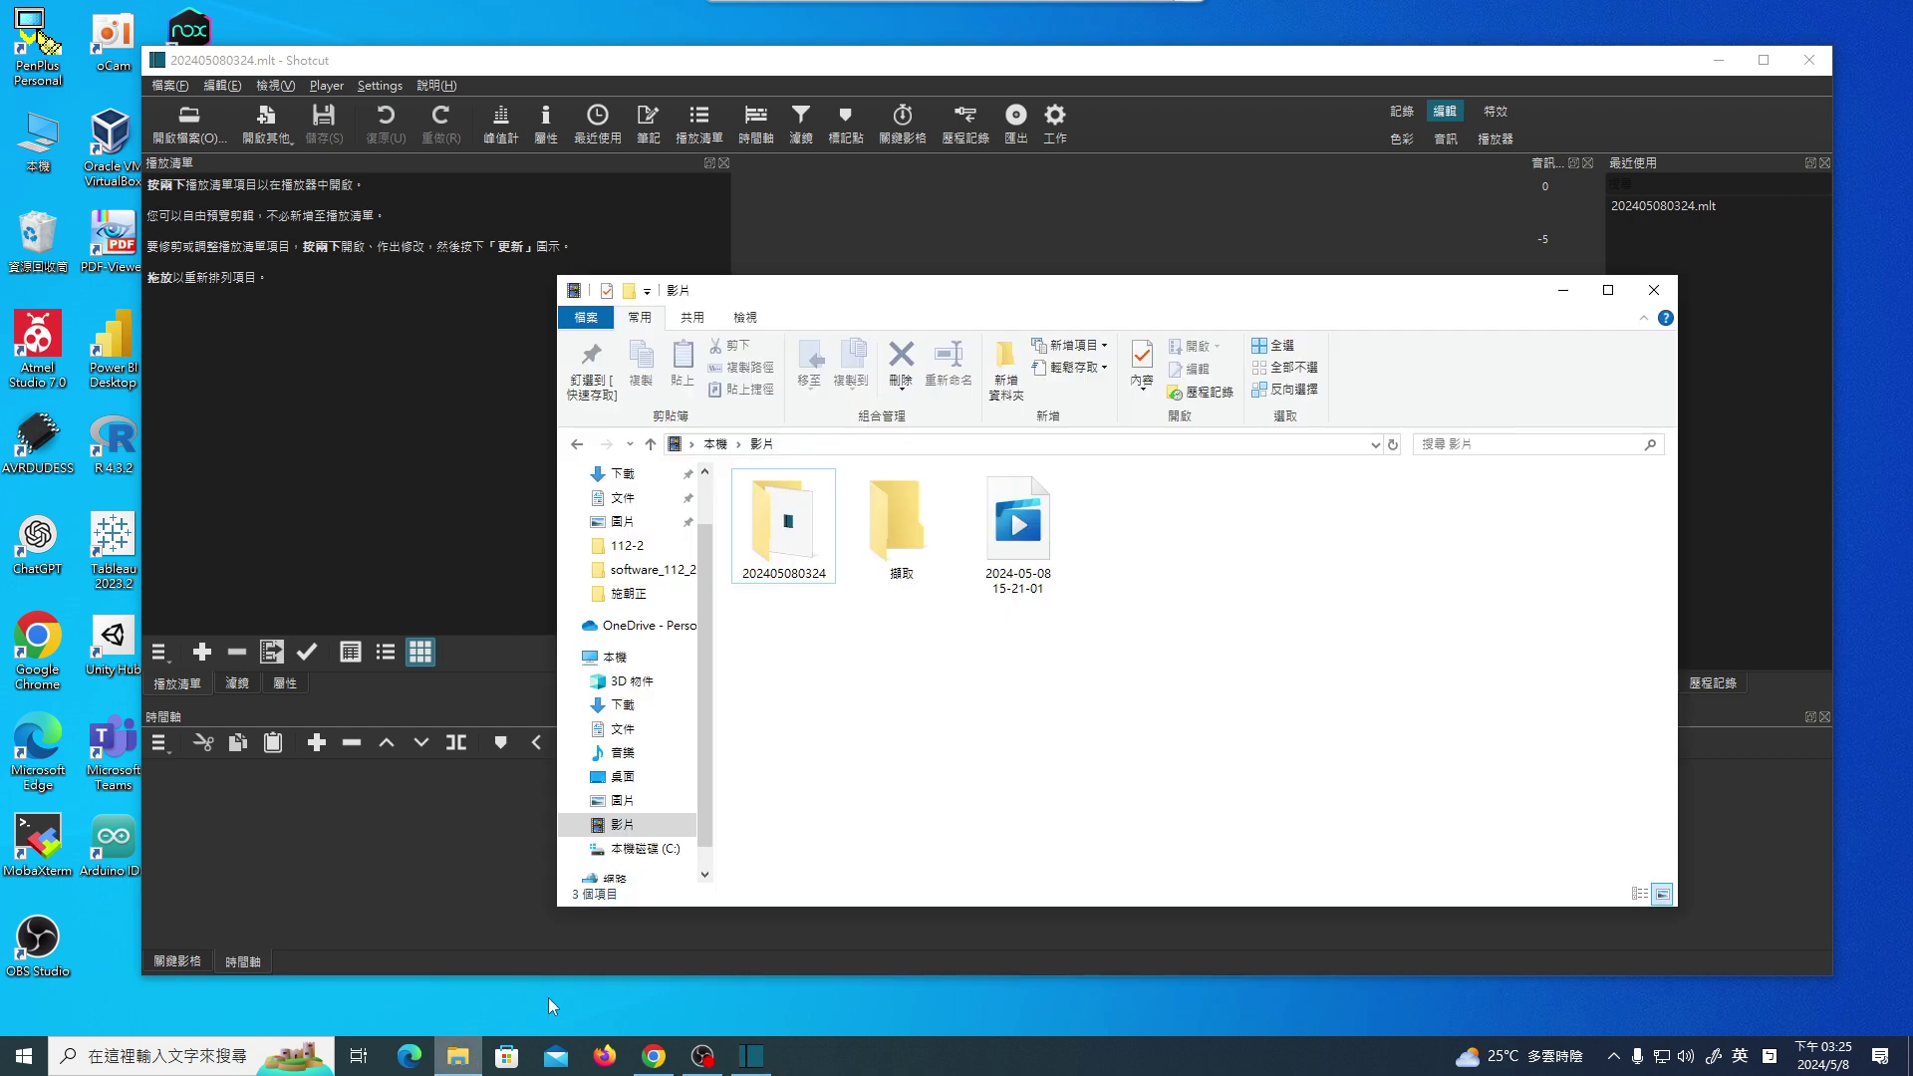
click(622, 474)
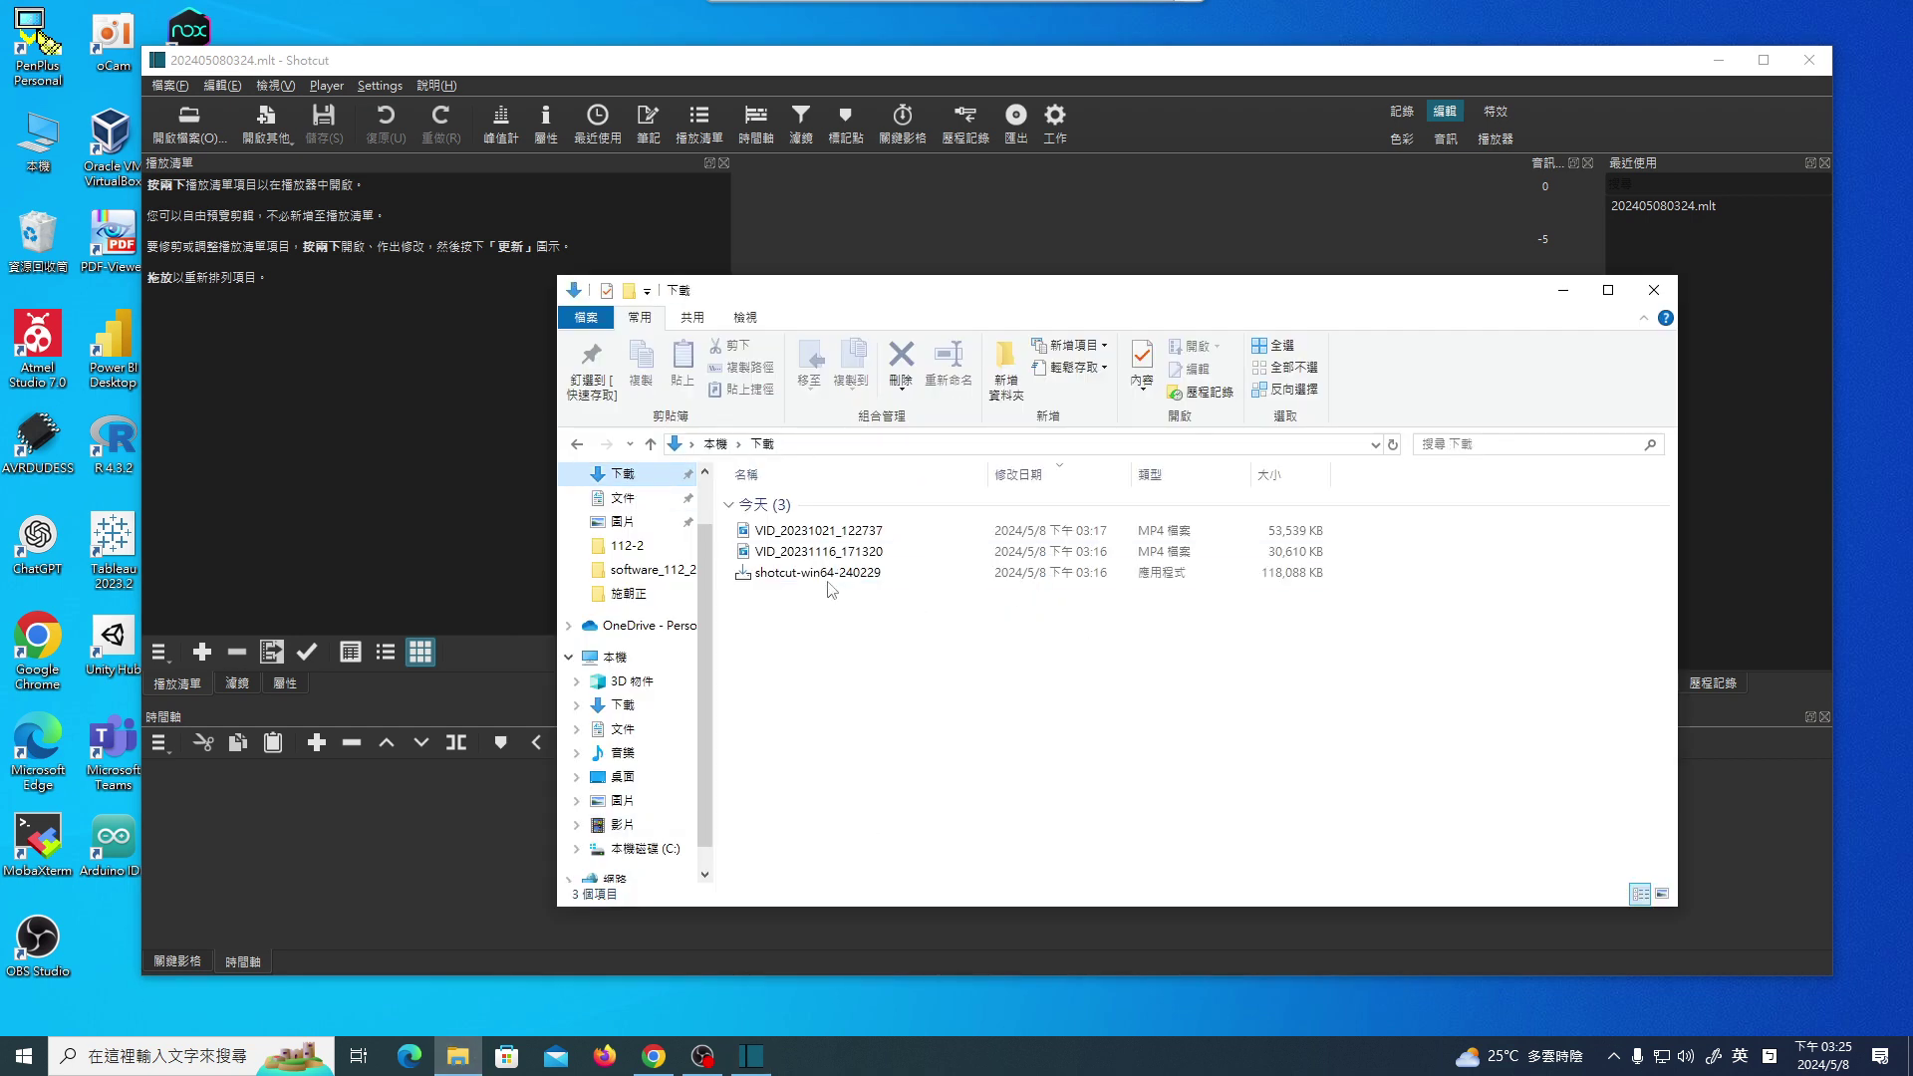
drag(775, 538, 456, 482)
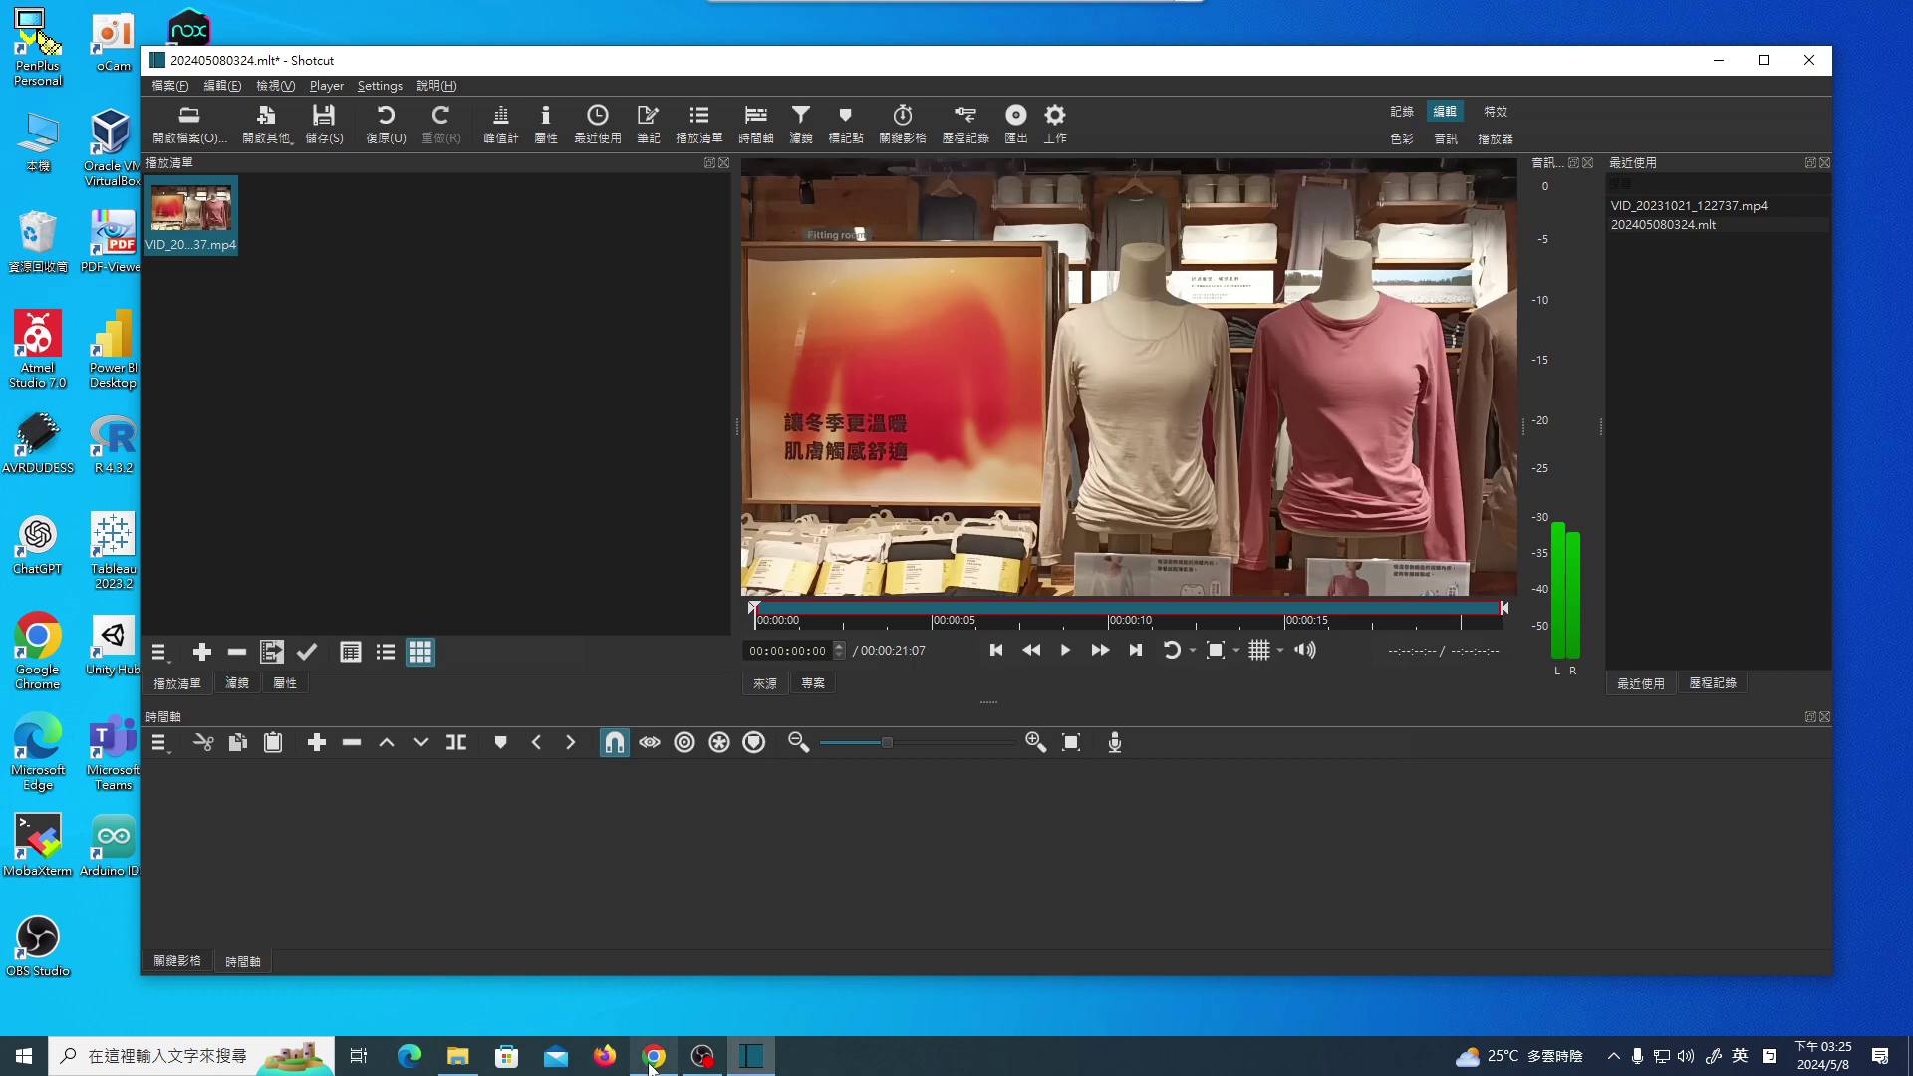
click(469, 1054)
click(805, 551)
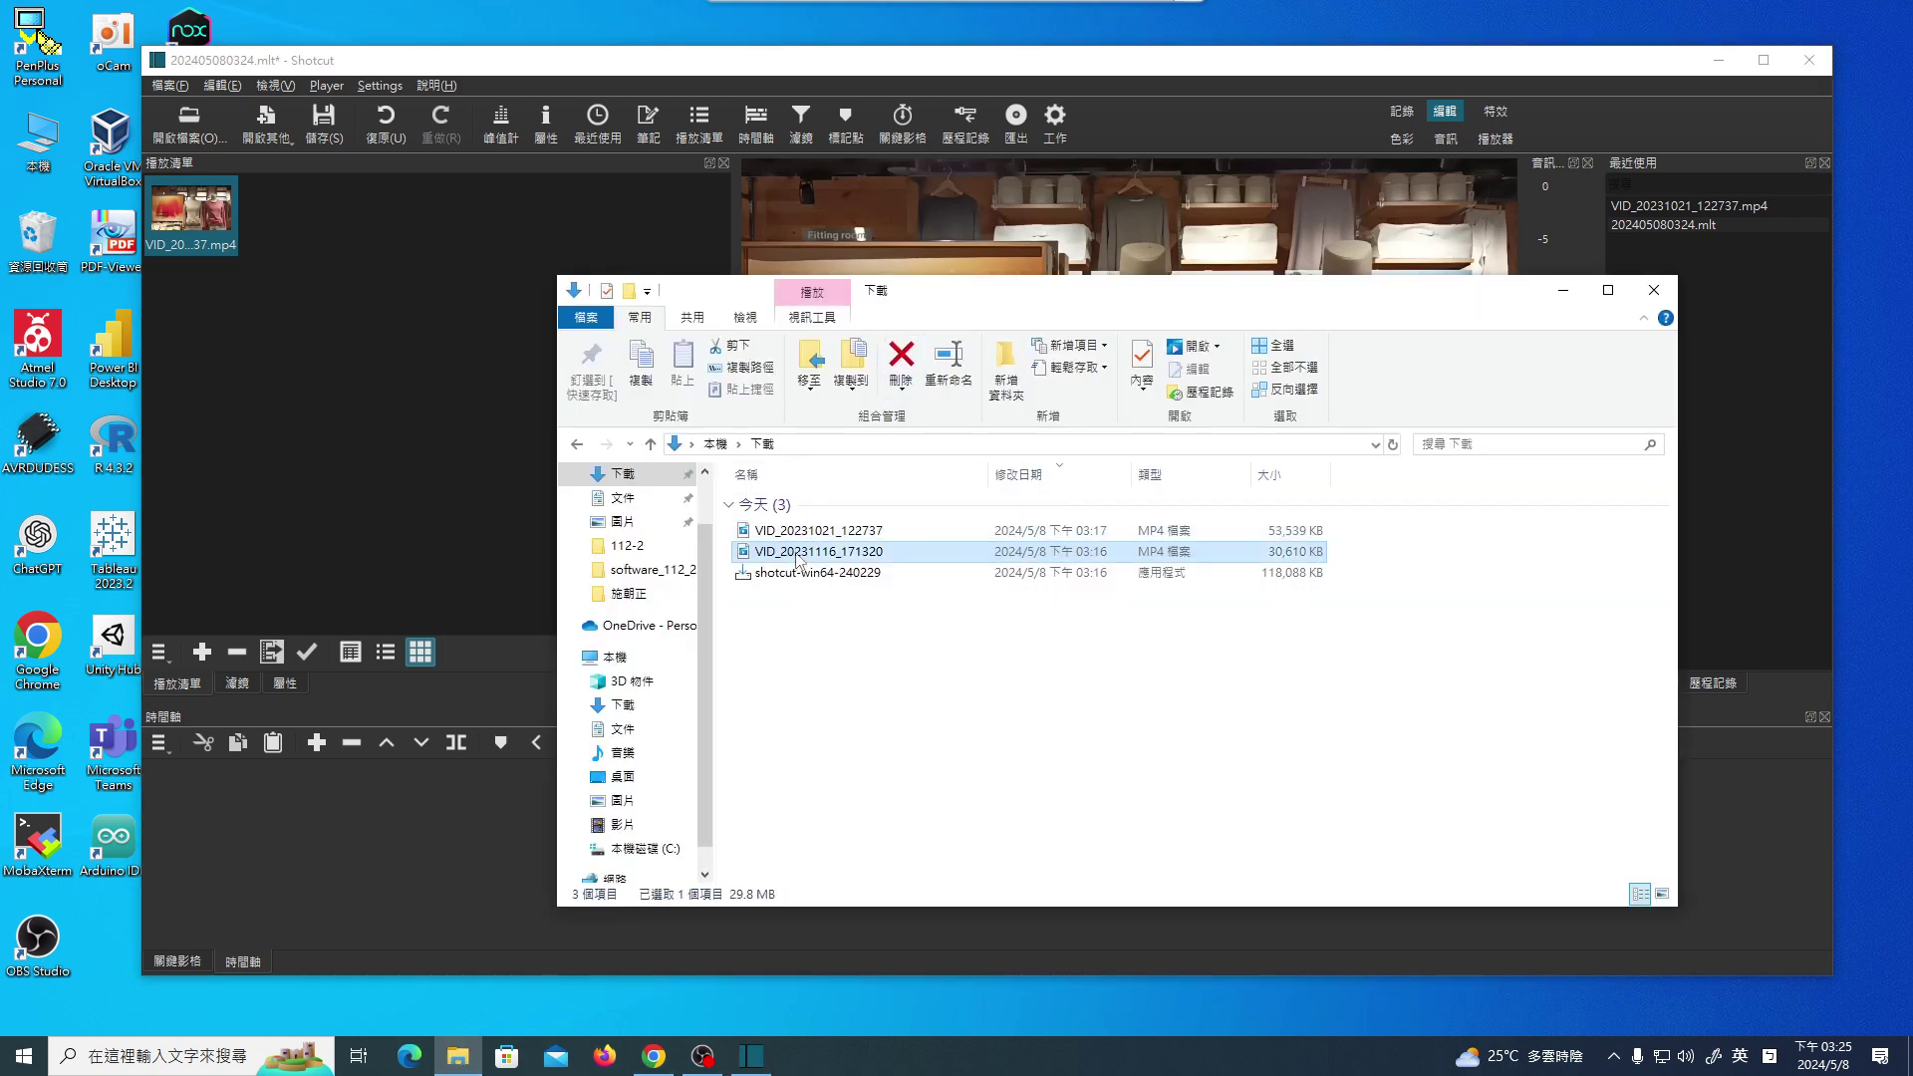
drag(420, 503, 420, 504)
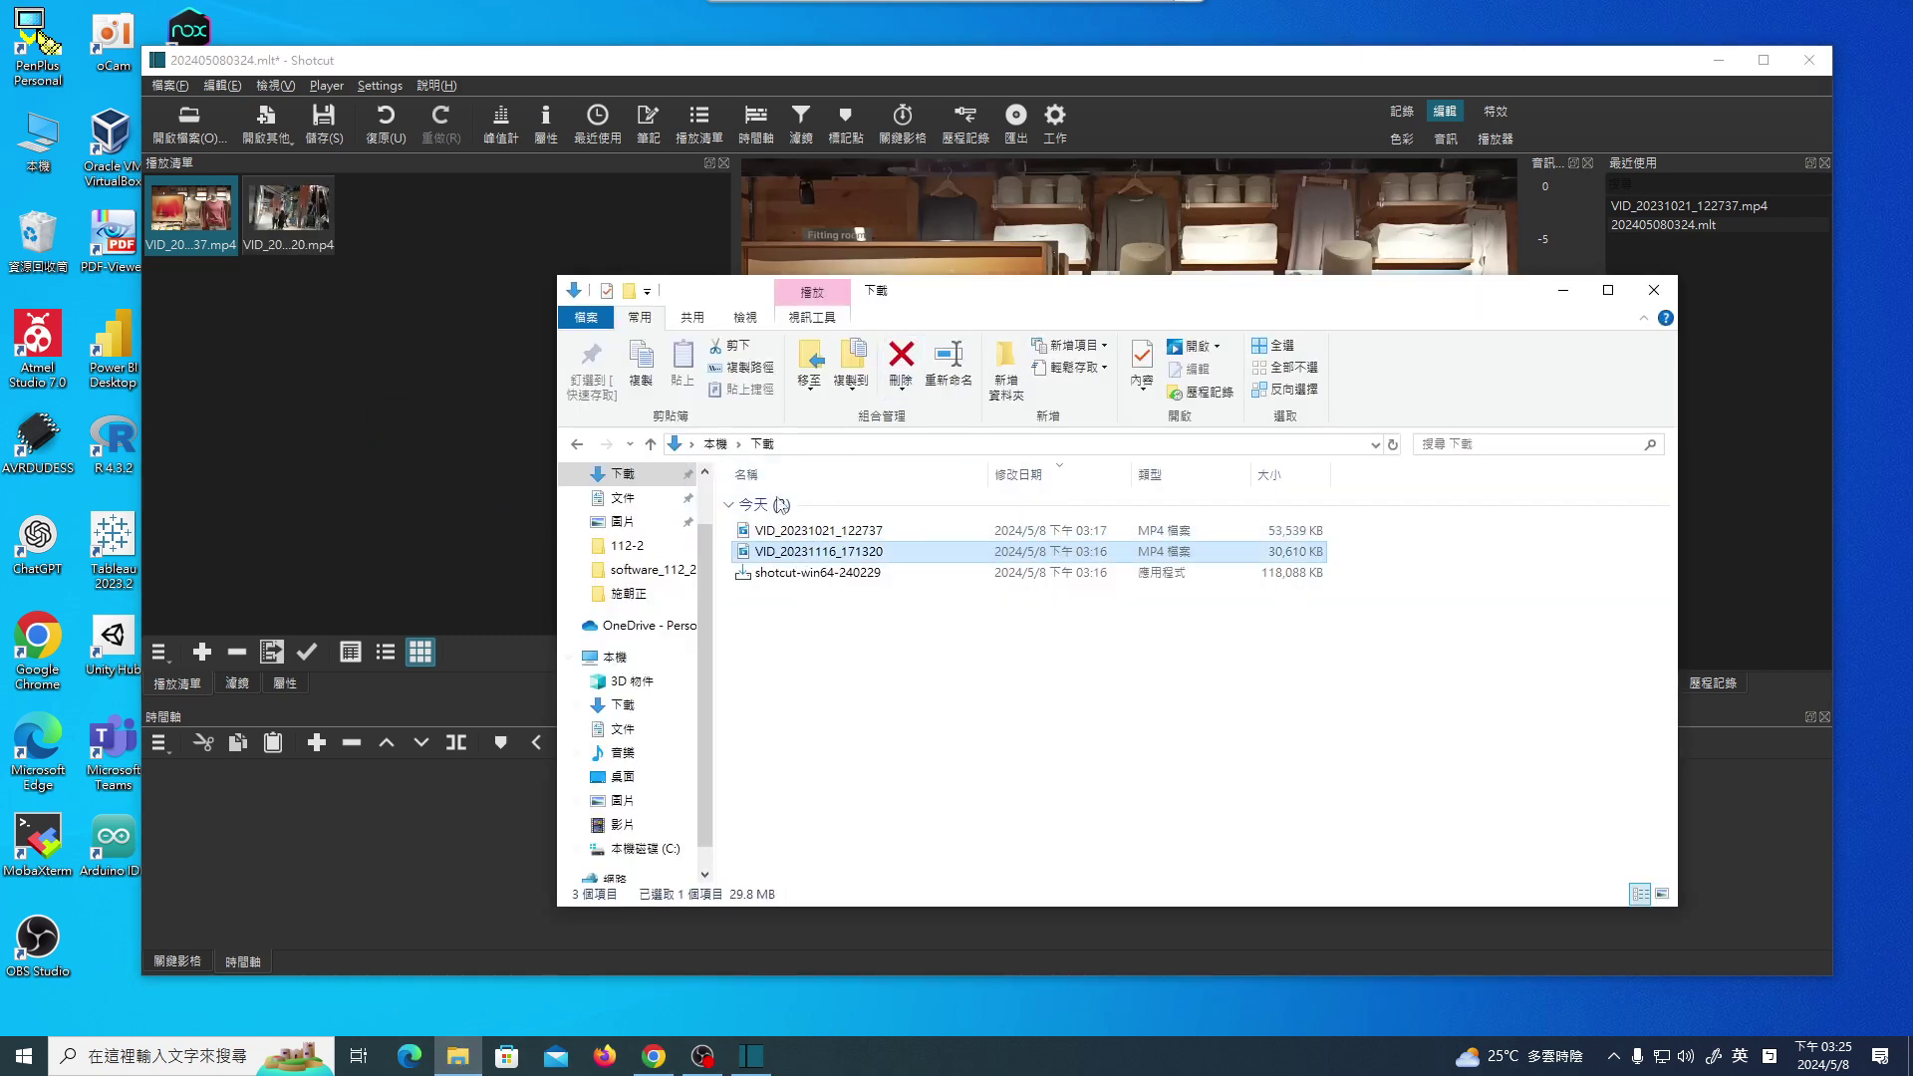
click(1563, 290)
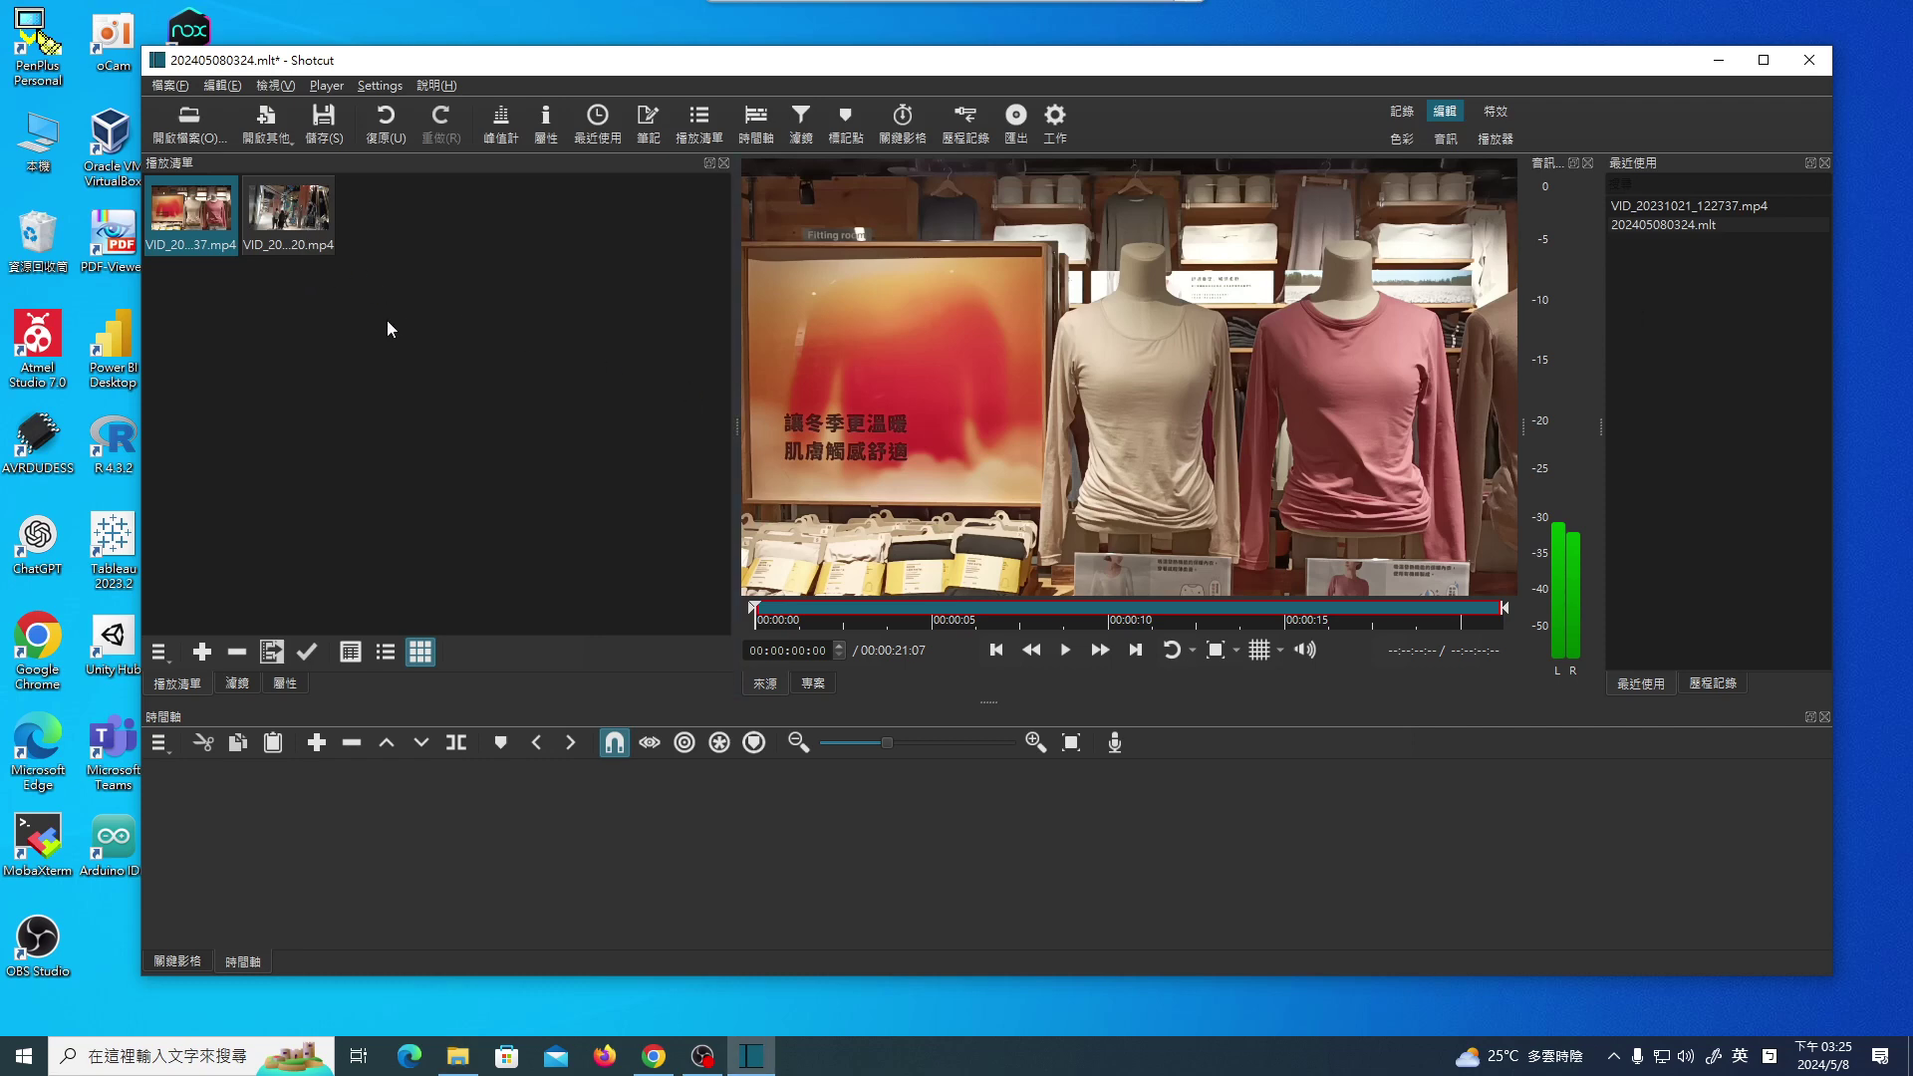
Place VID_20231116_171320 on track V1 with VID_20231021_122737 directly after it, and turn on ripple editing.
drag(304, 222, 409, 827)
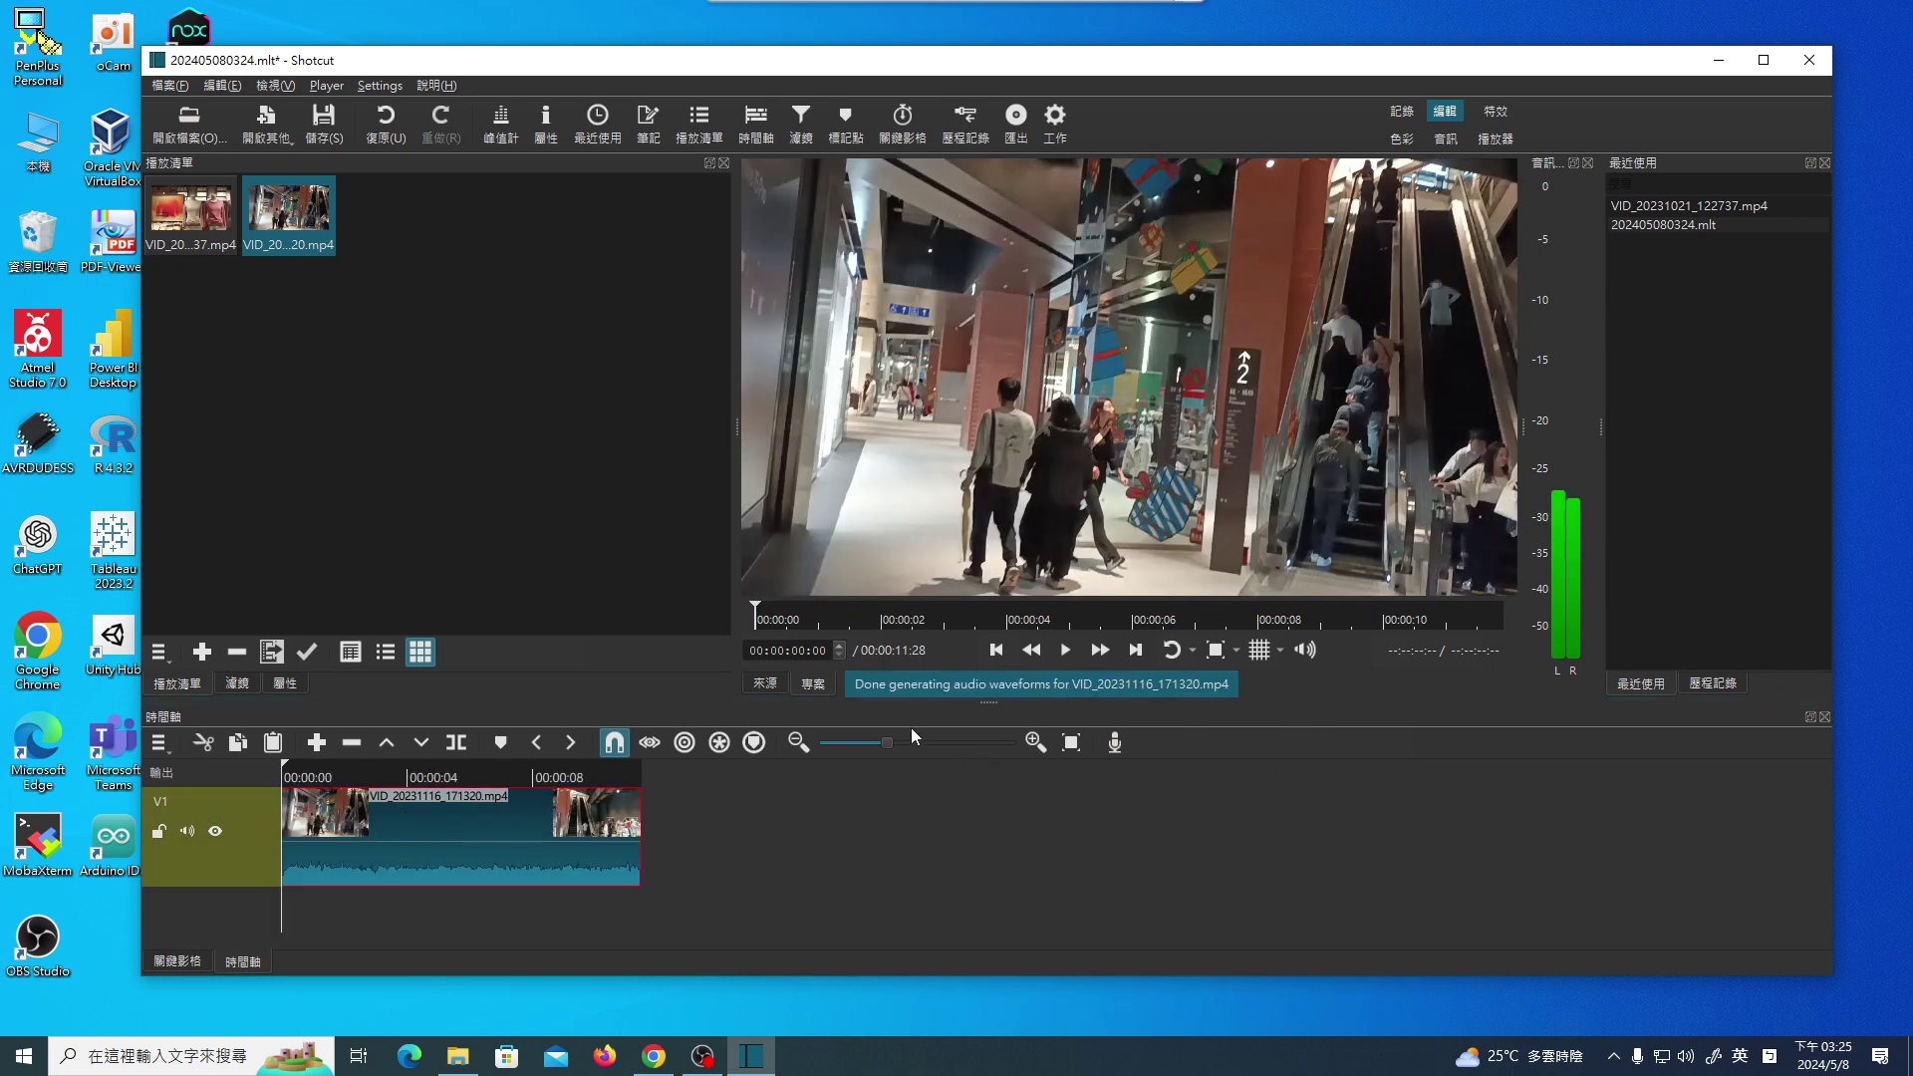
drag(190, 209, 697, 842)
mouse_move(867, 837)
mouse_down()
mouse_move(819, 845)
mouse_move(841, 842)
mouse_up()
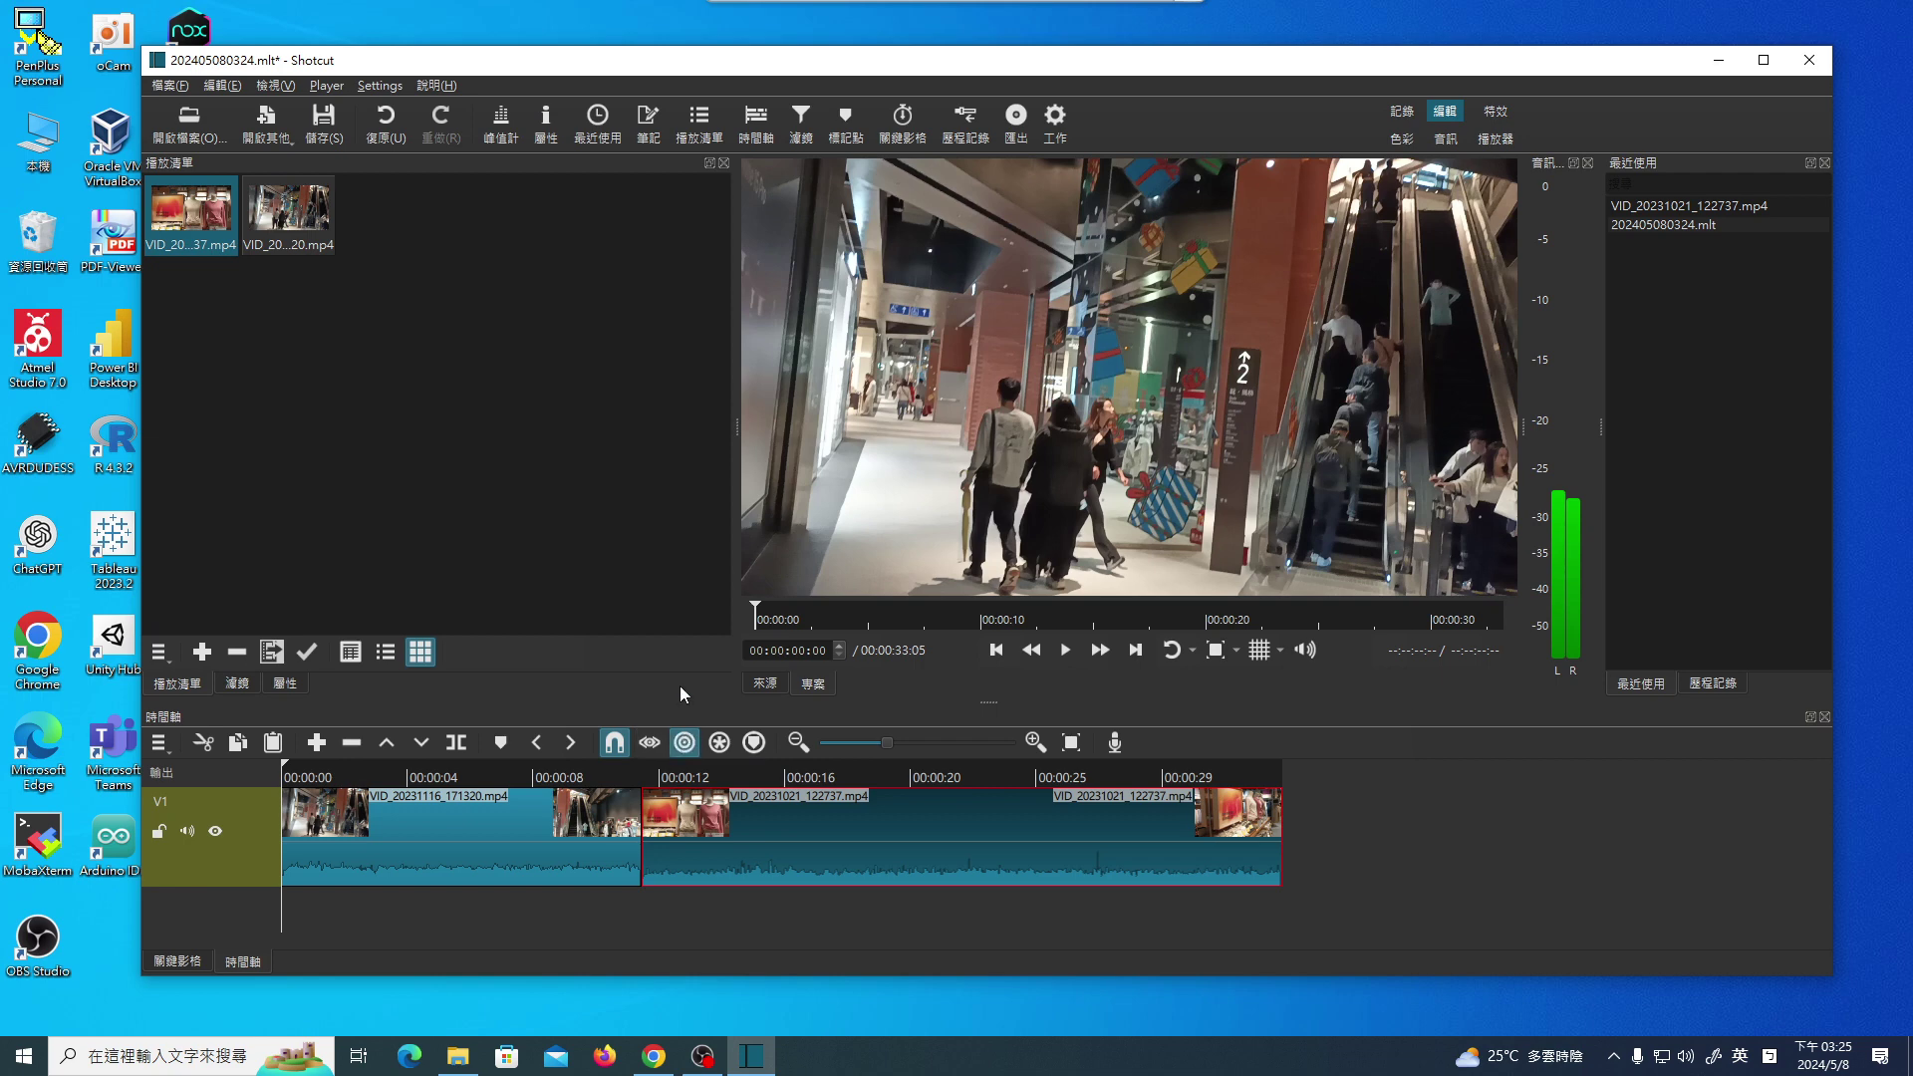
click(685, 749)
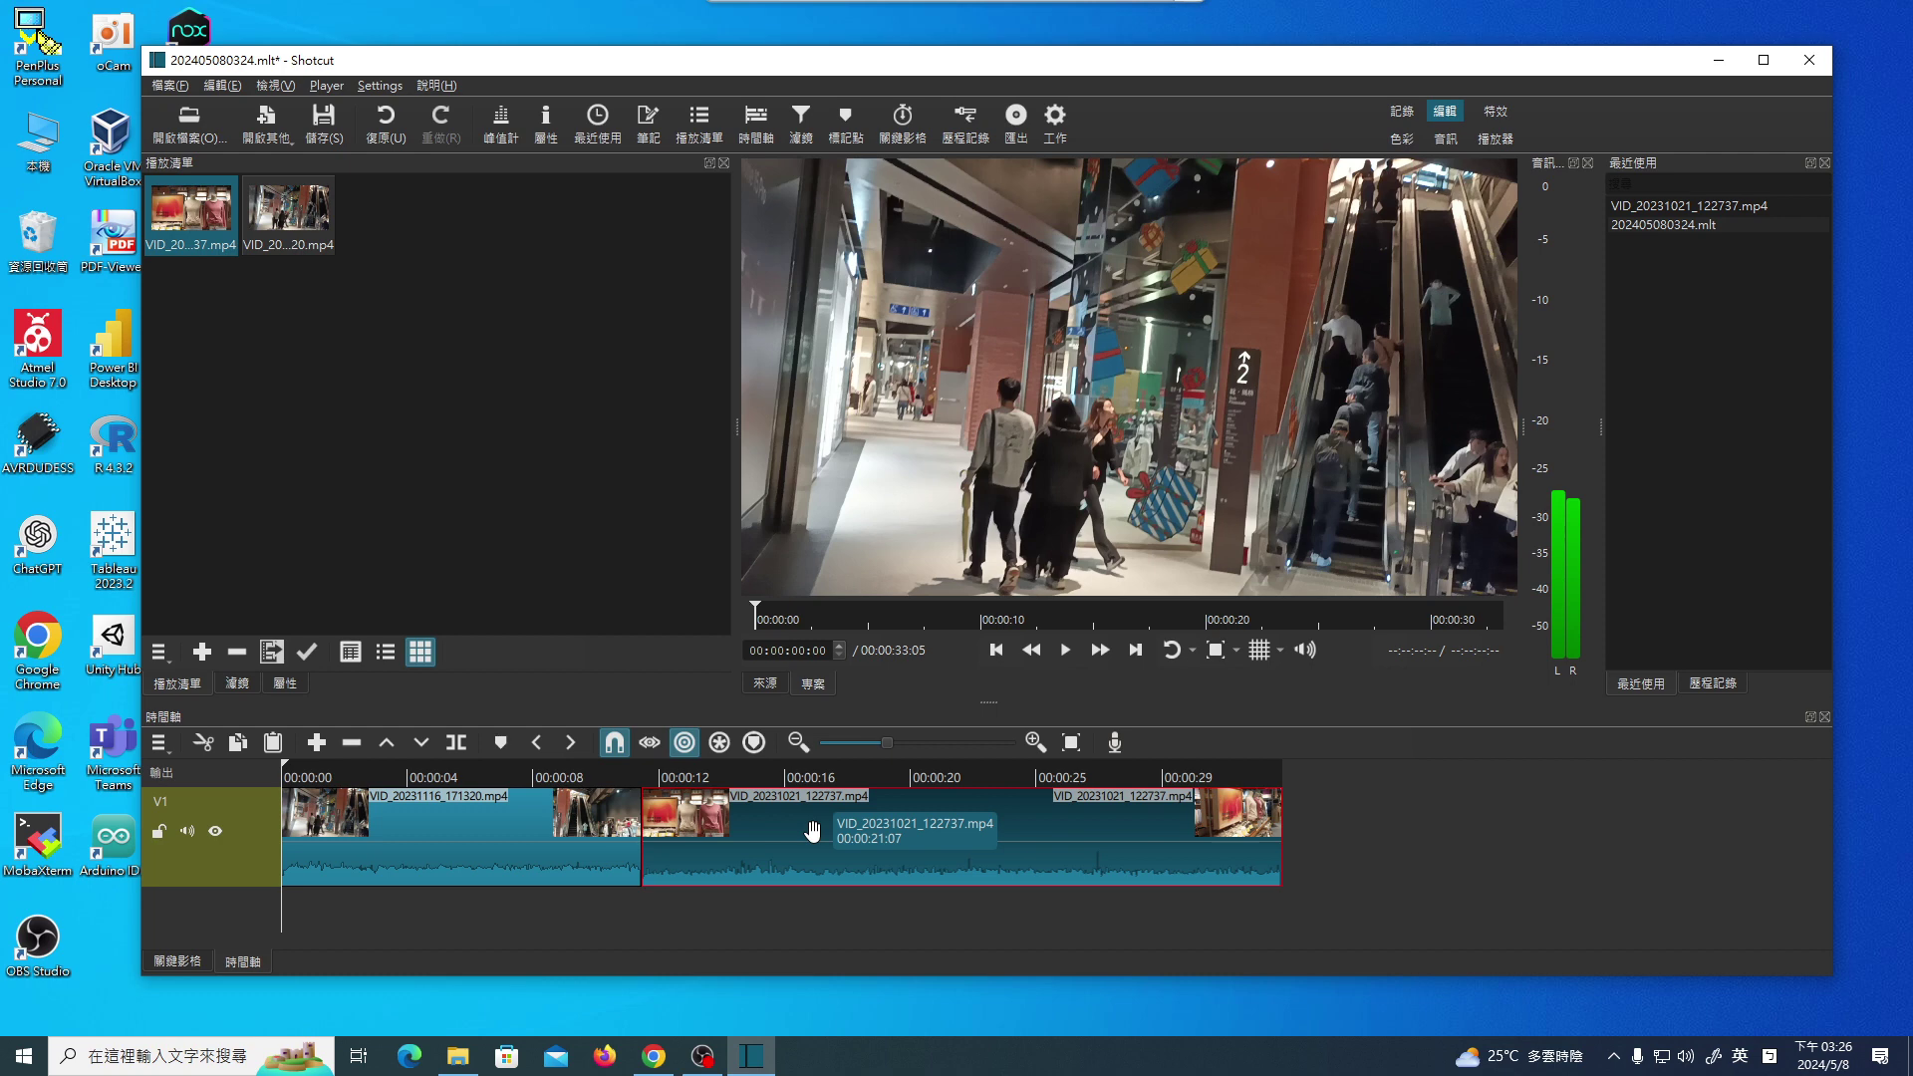
Mute track V1 and preview playback across the cut between the two clips.
click(613, 777)
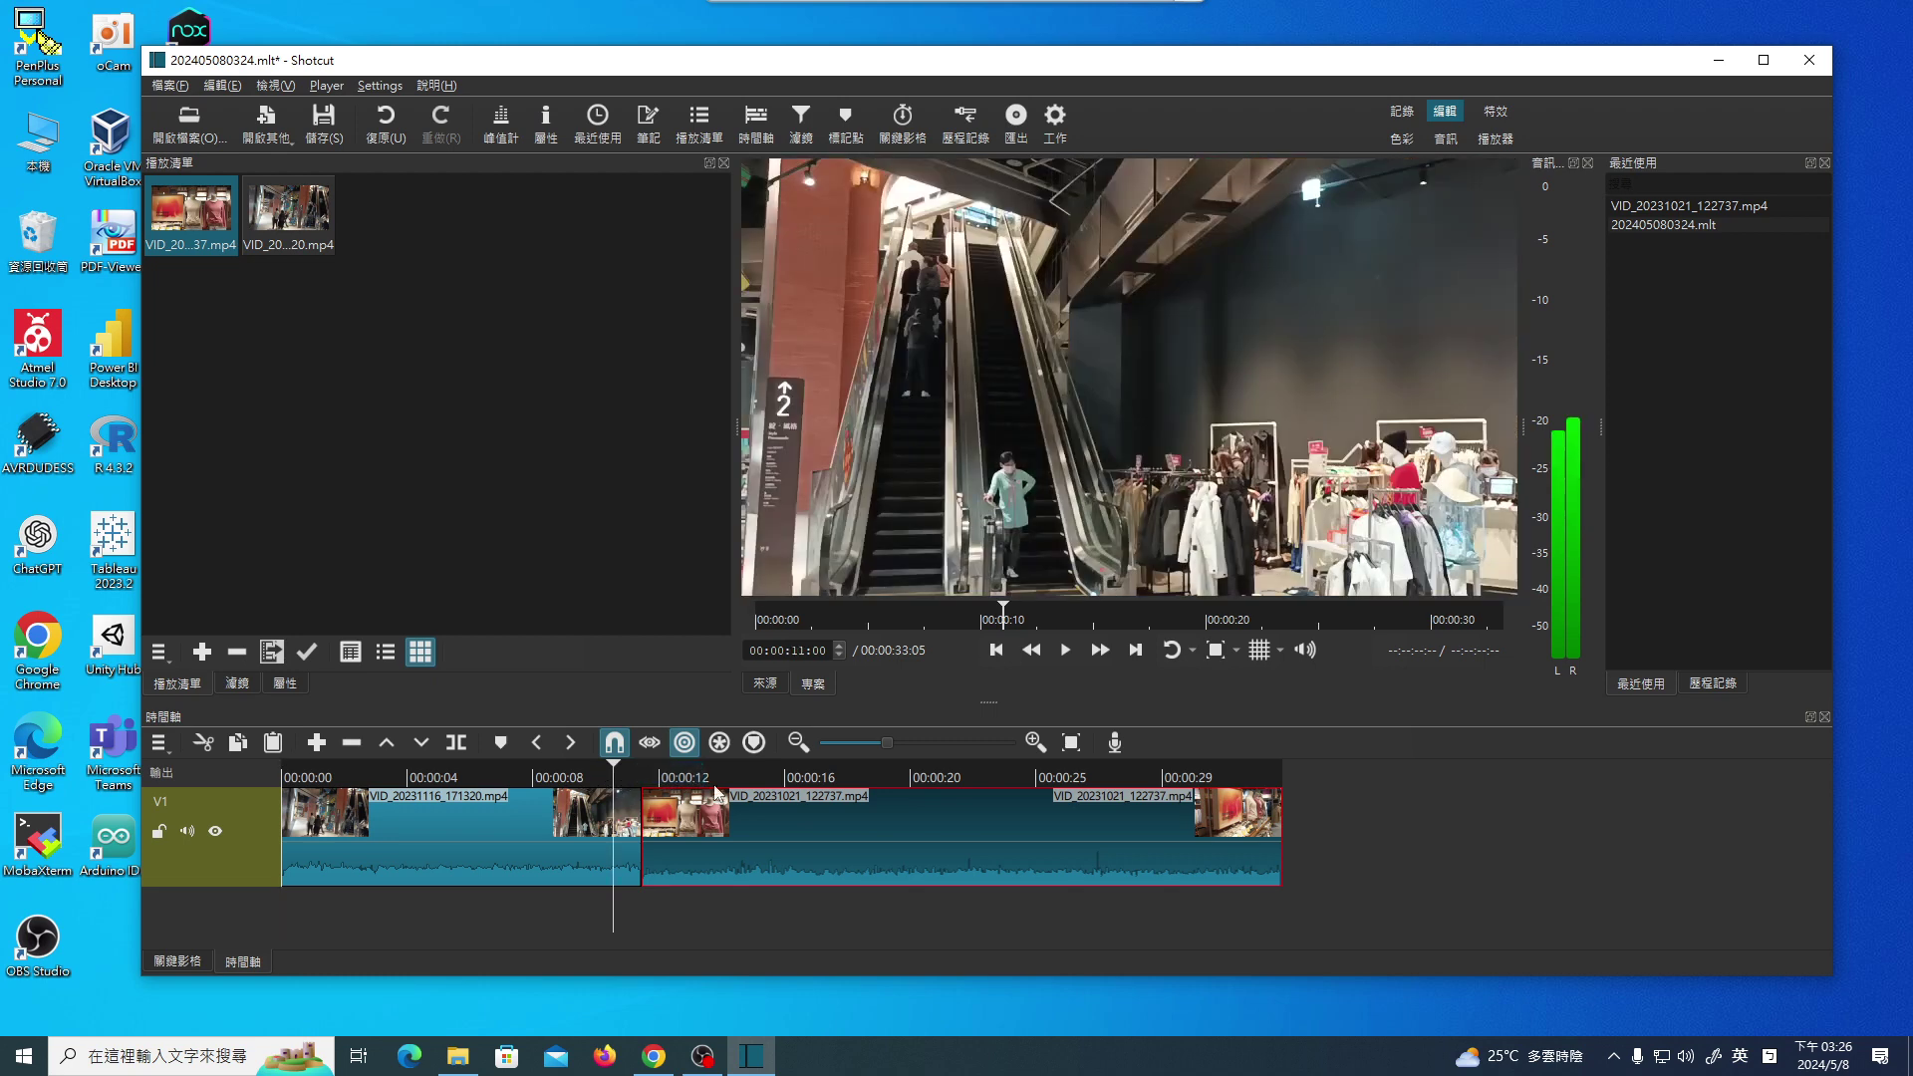
click(1065, 652)
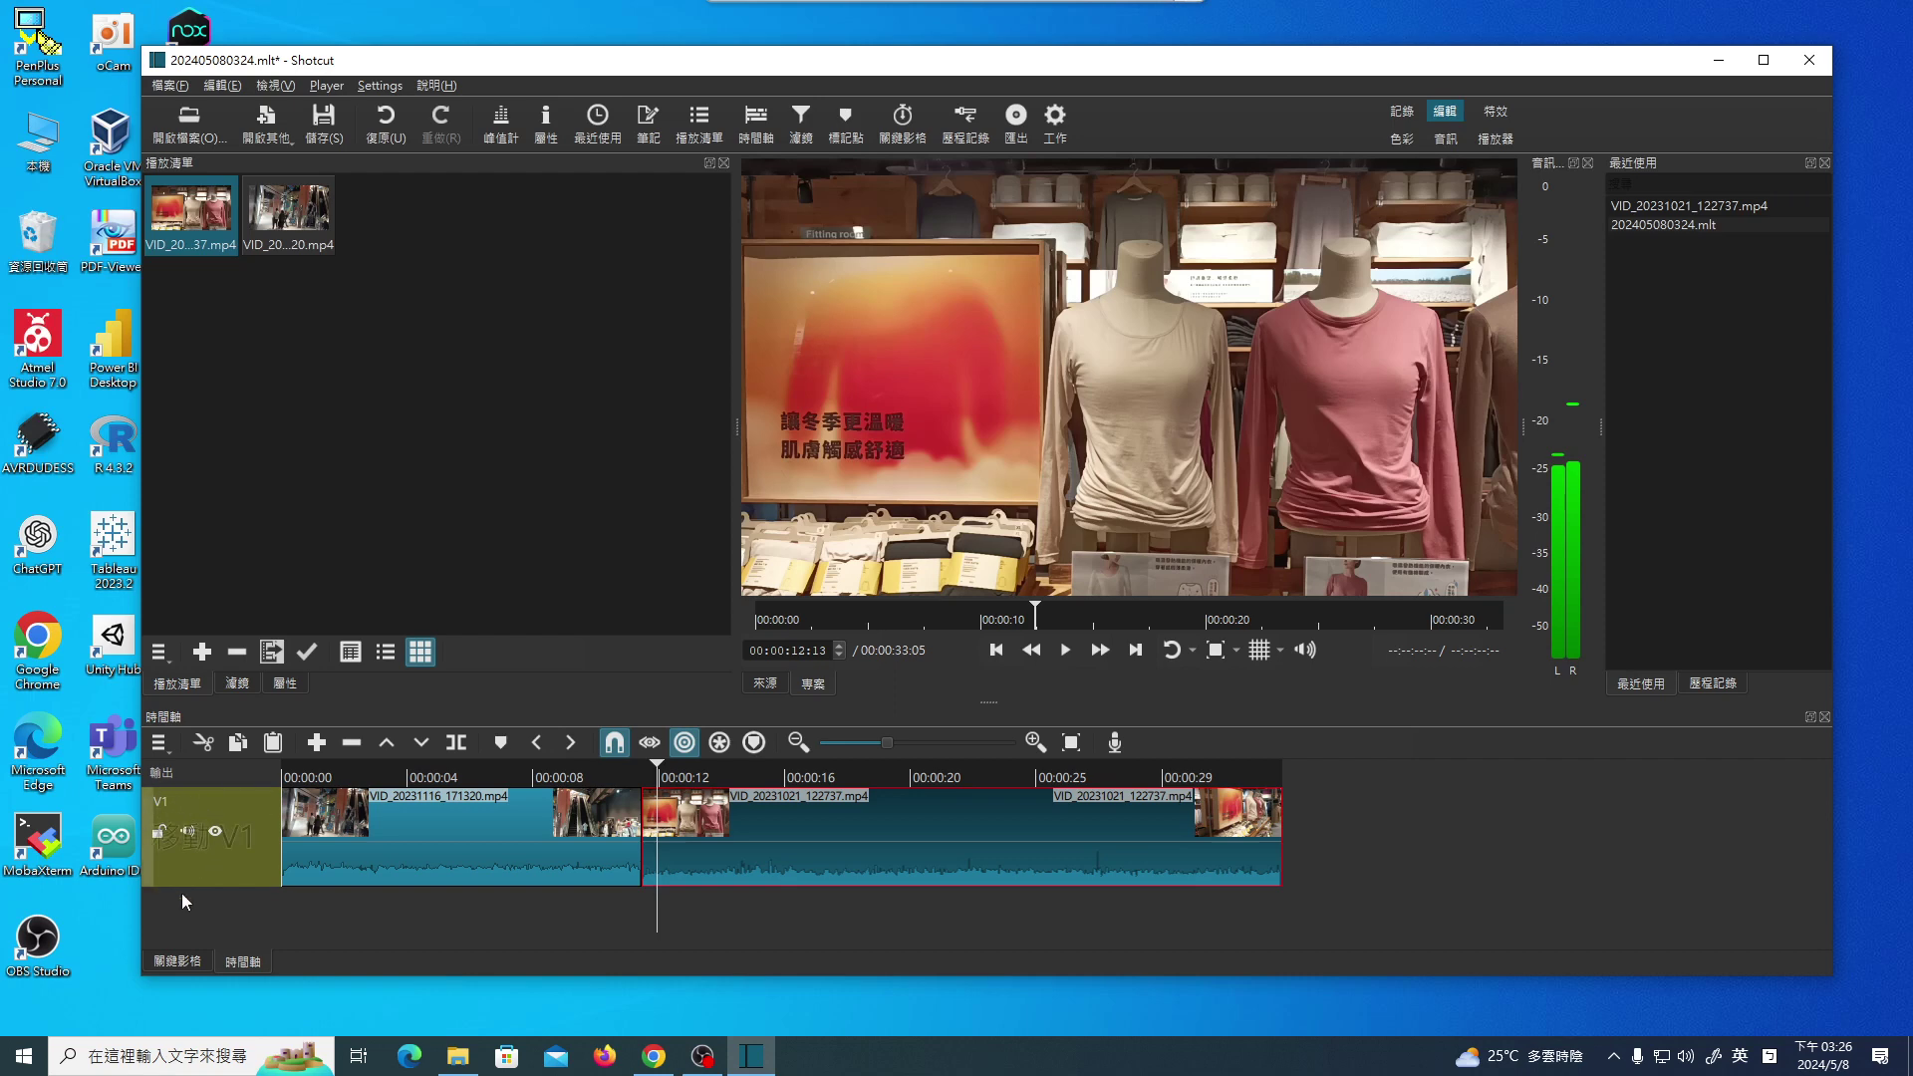
click(191, 833)
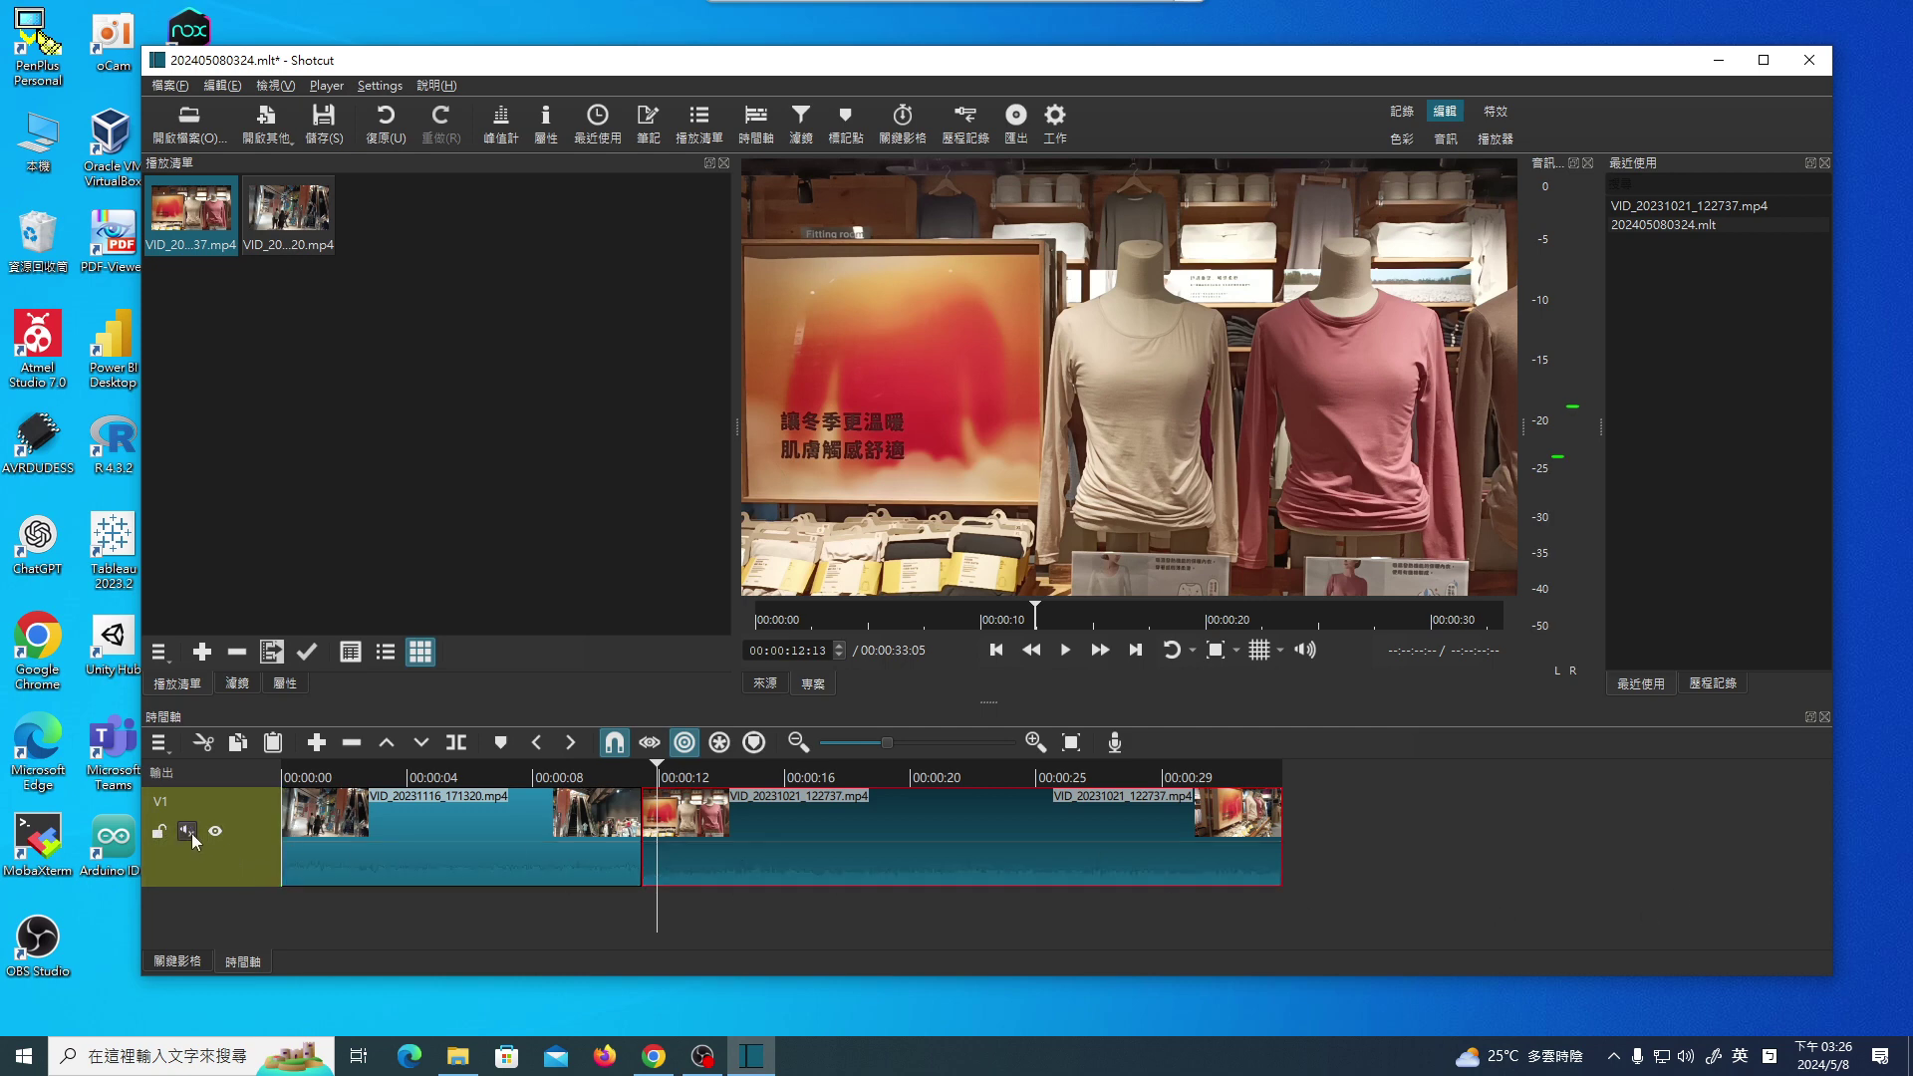
click(603, 775)
click(1064, 650)
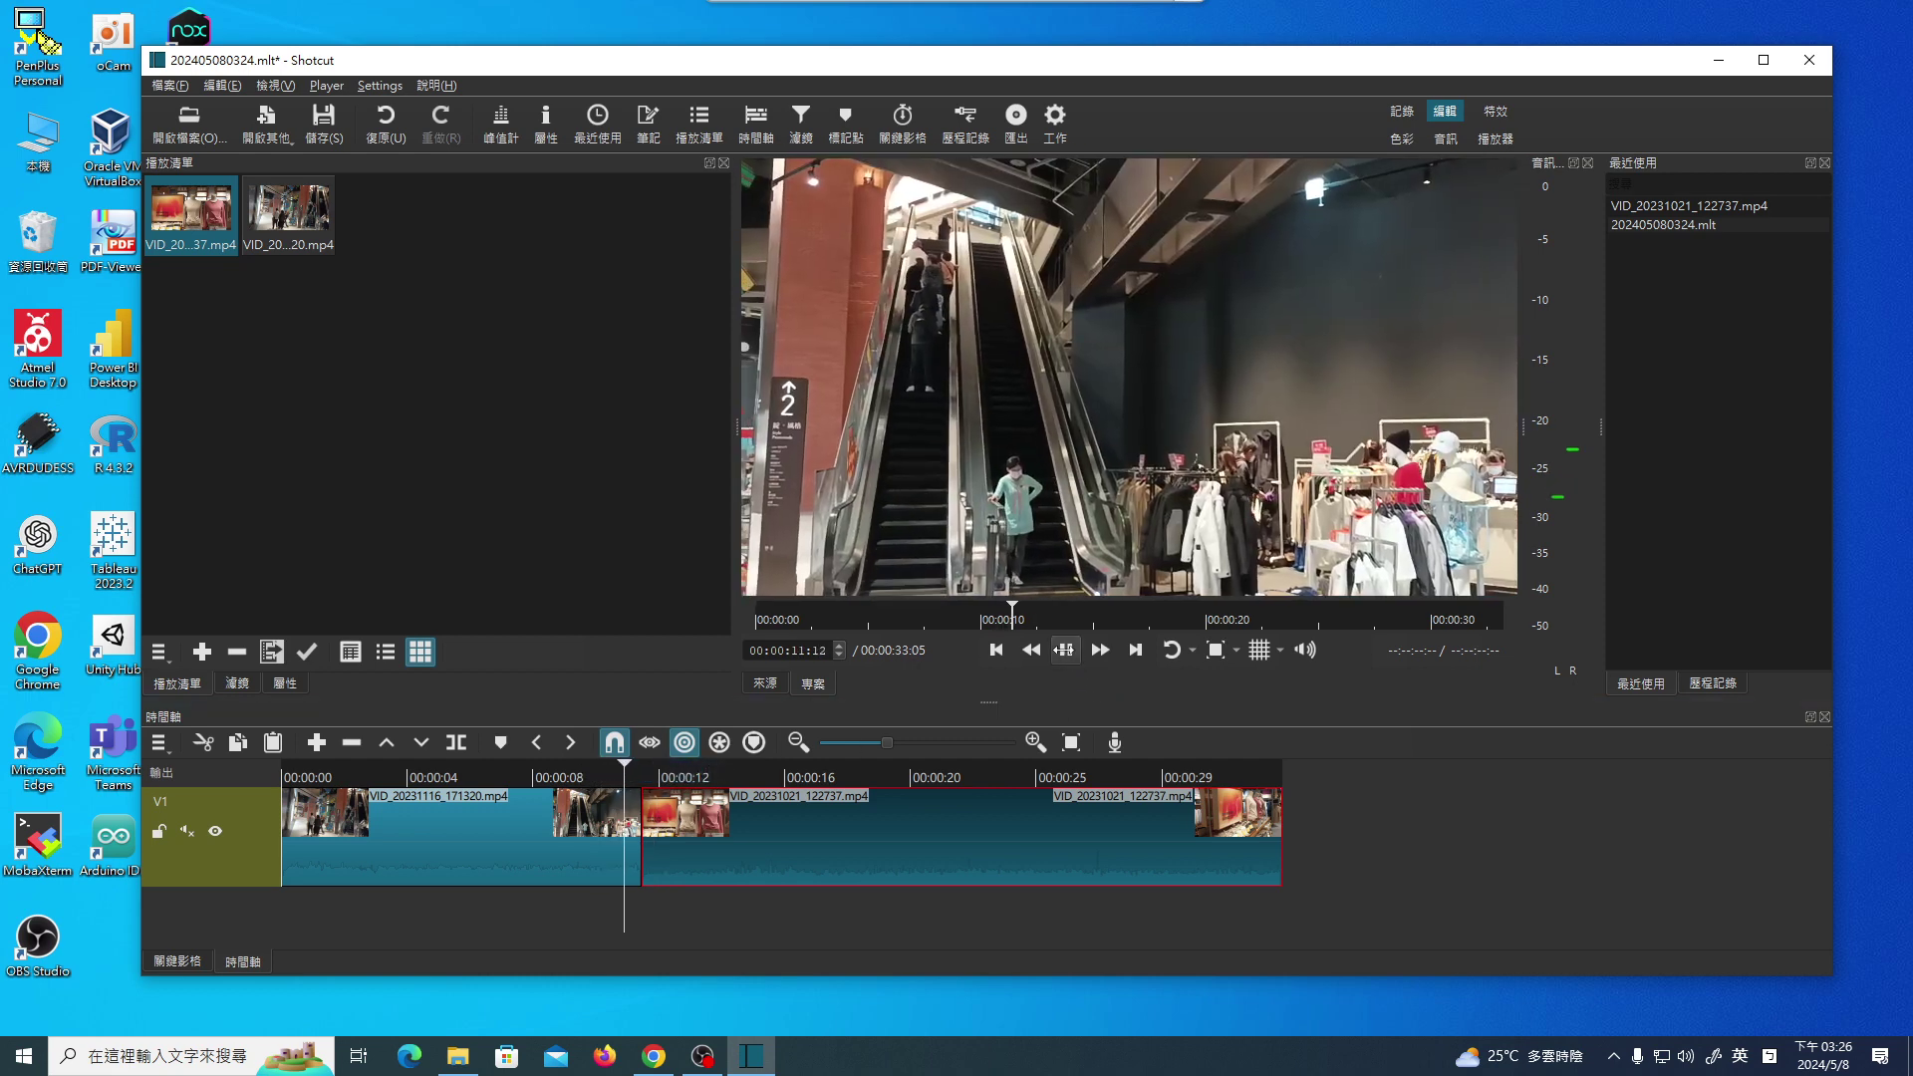
click(1062, 649)
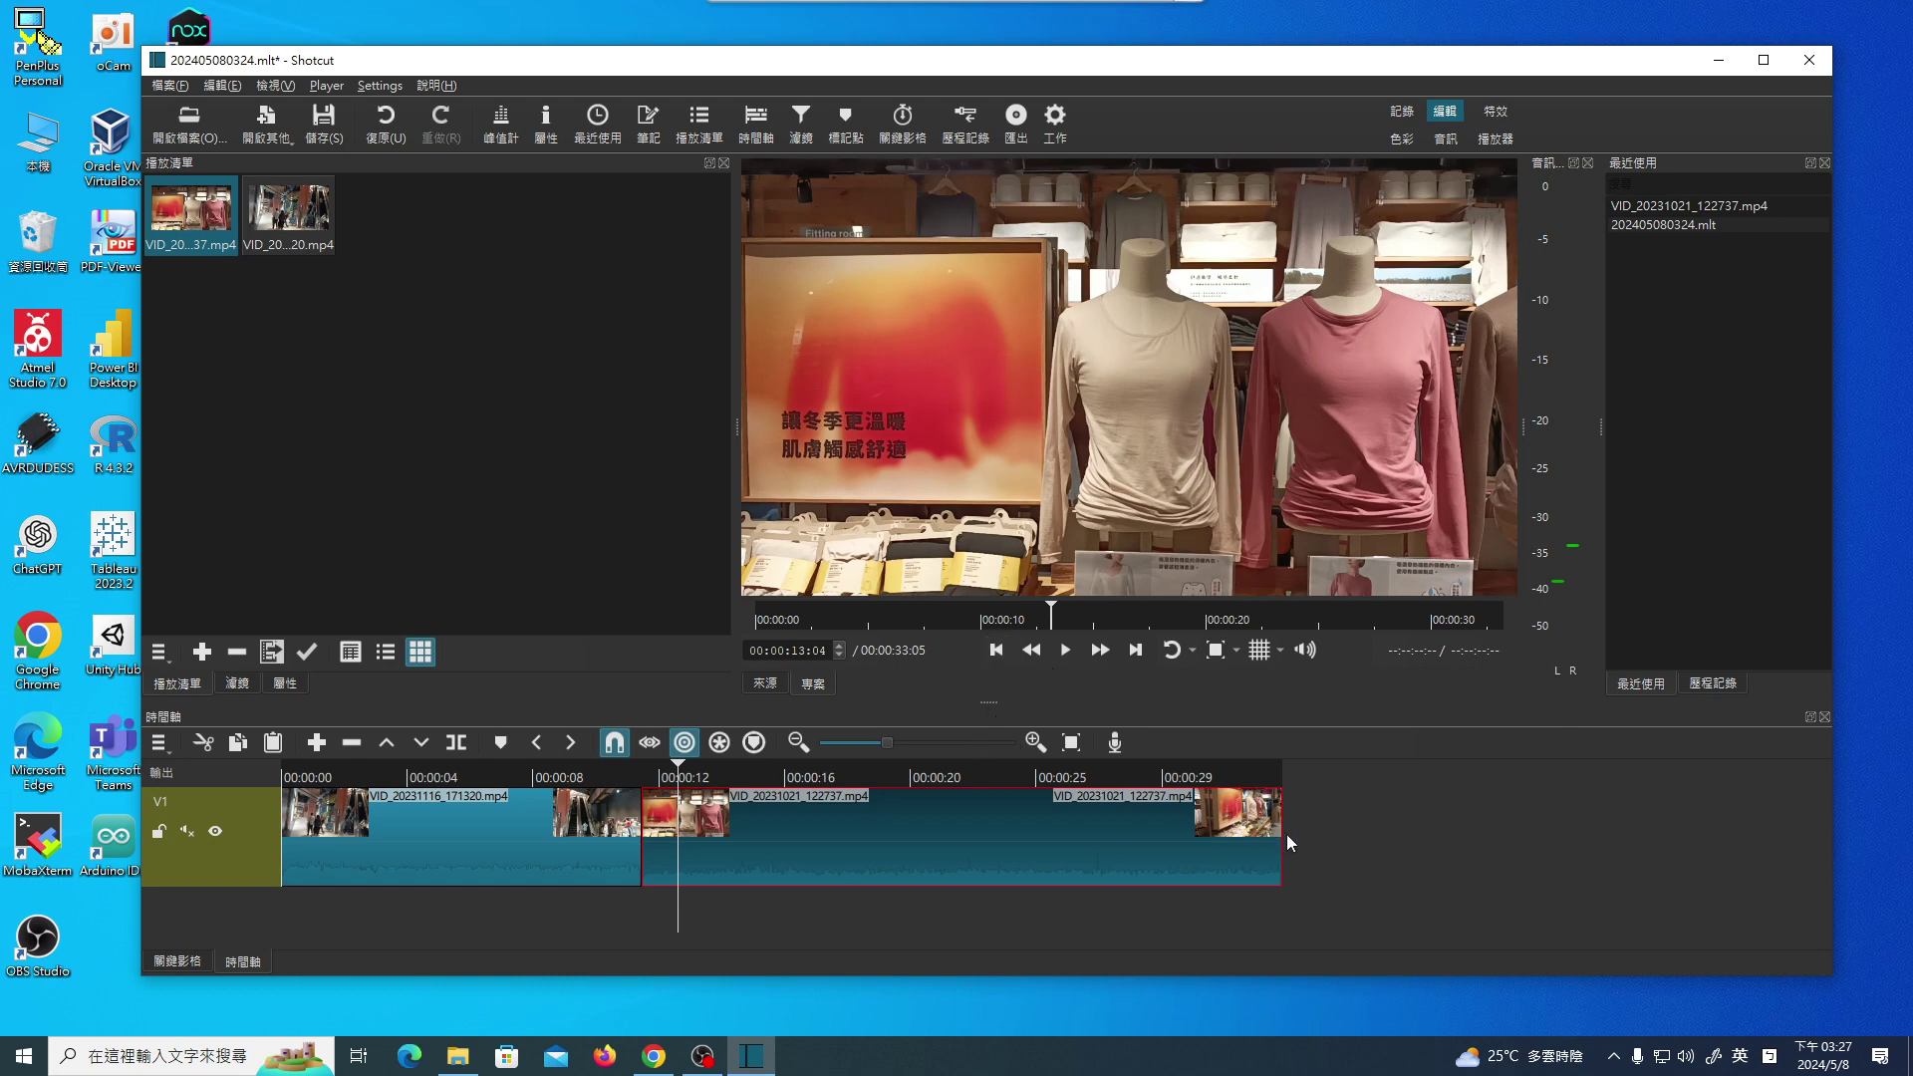
Overlap the start of VID_20231021_122737 with the end of VID_20231116_171320 by about 1 second to create a transition.
click(557, 778)
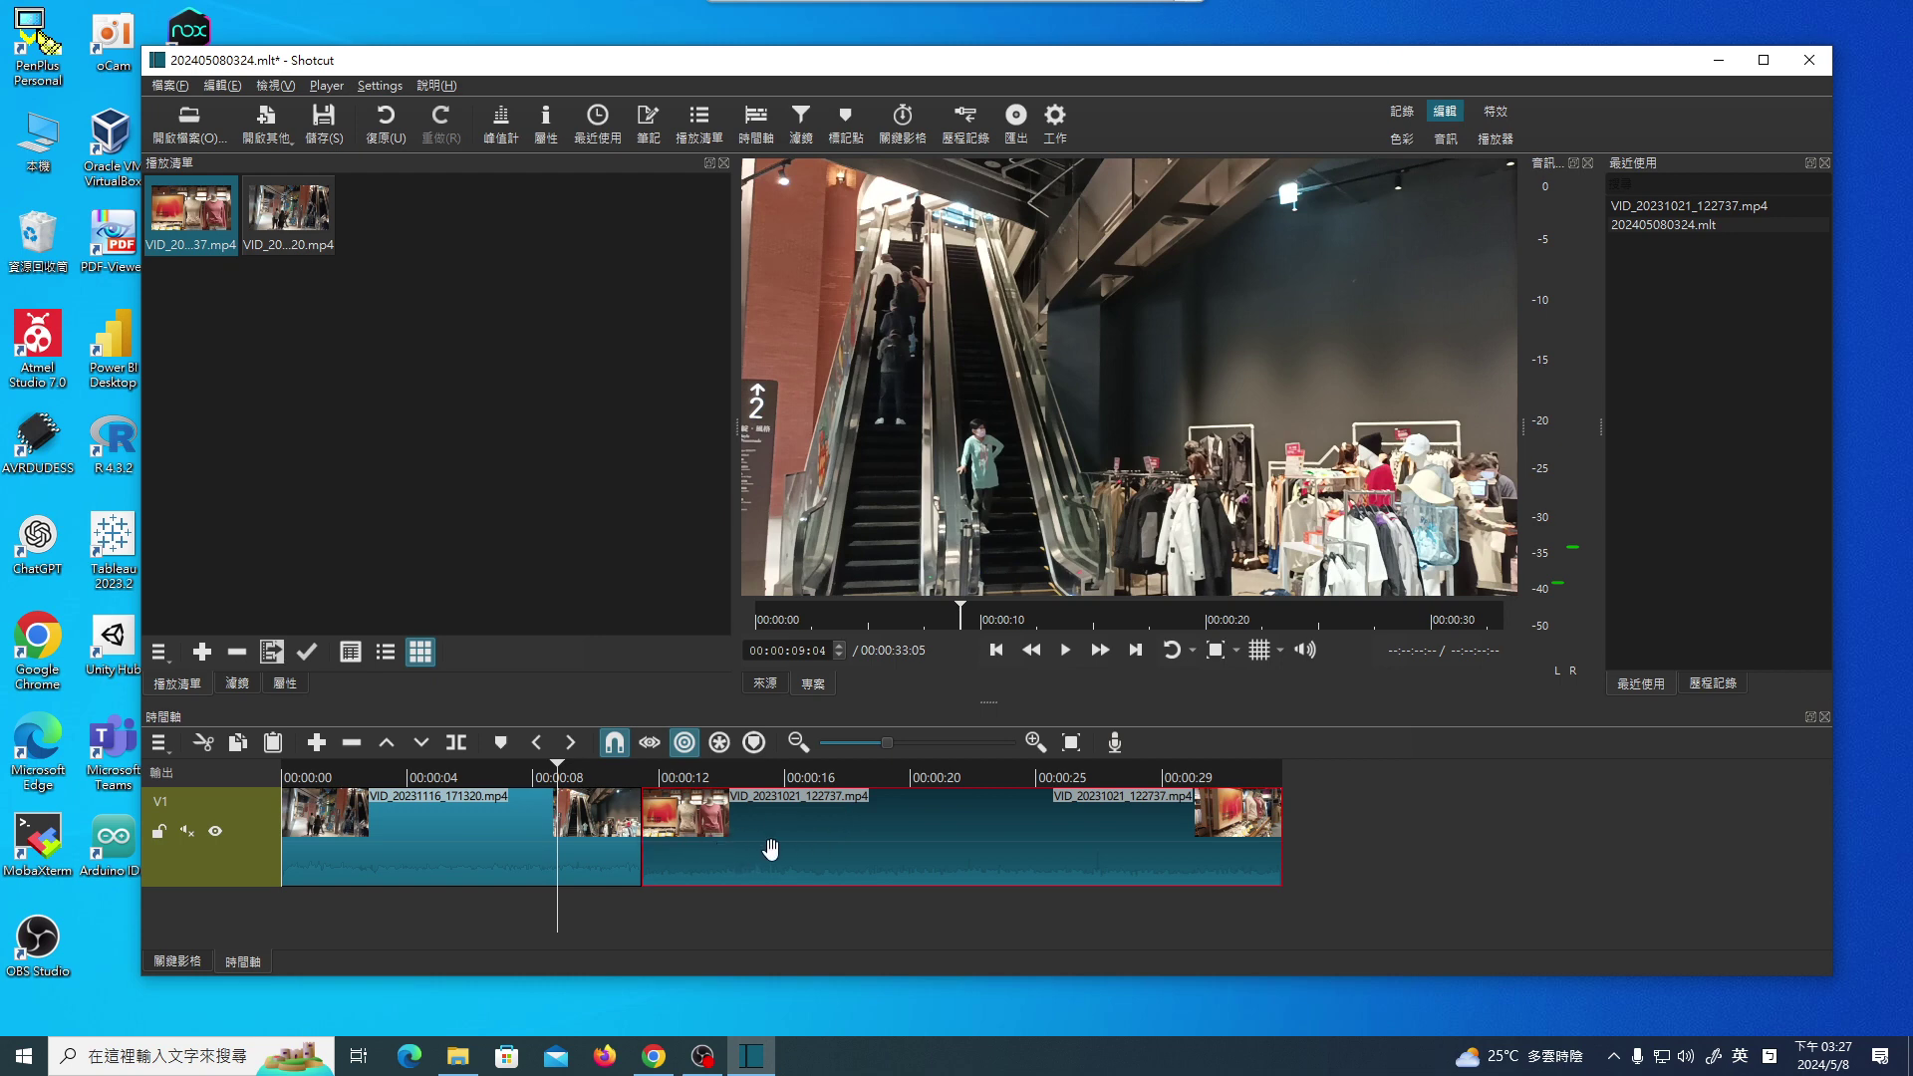
drag(778, 850, 745, 857)
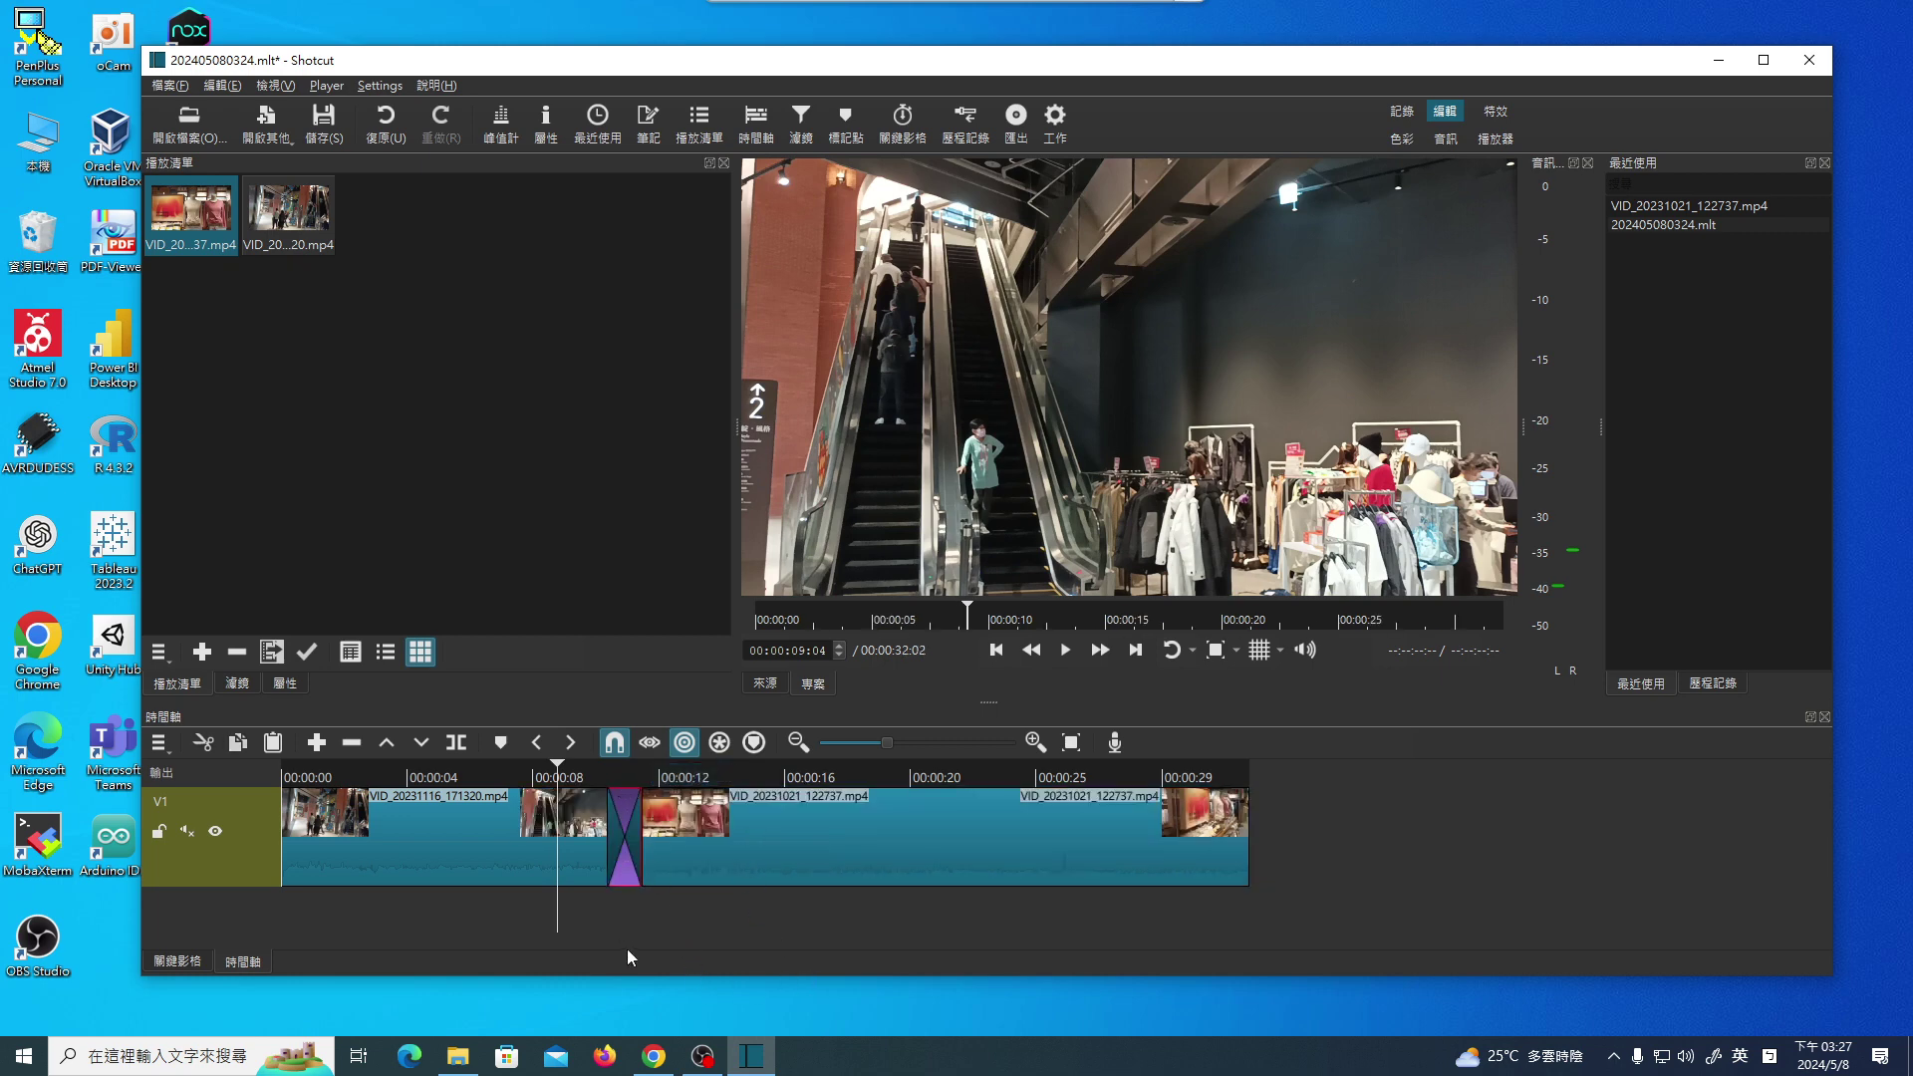
click(505, 857)
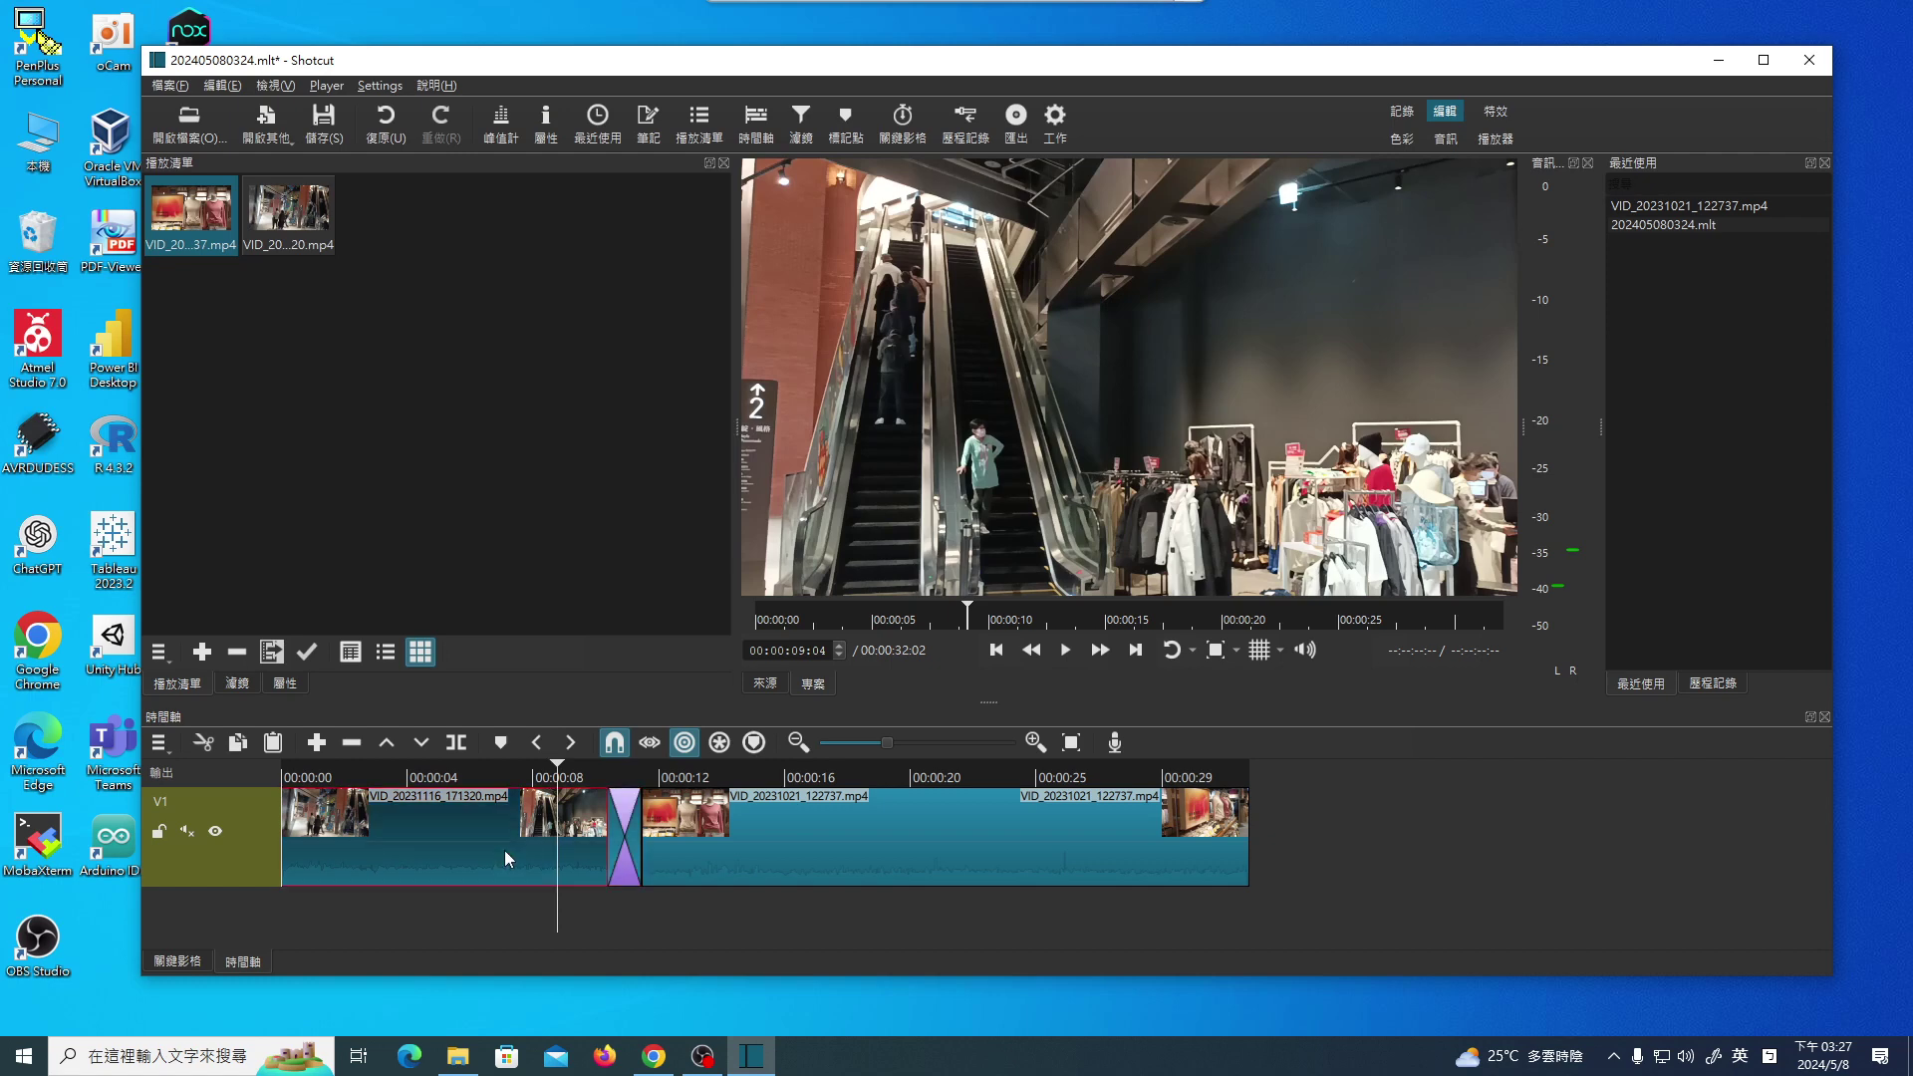
click(633, 830)
click(768, 825)
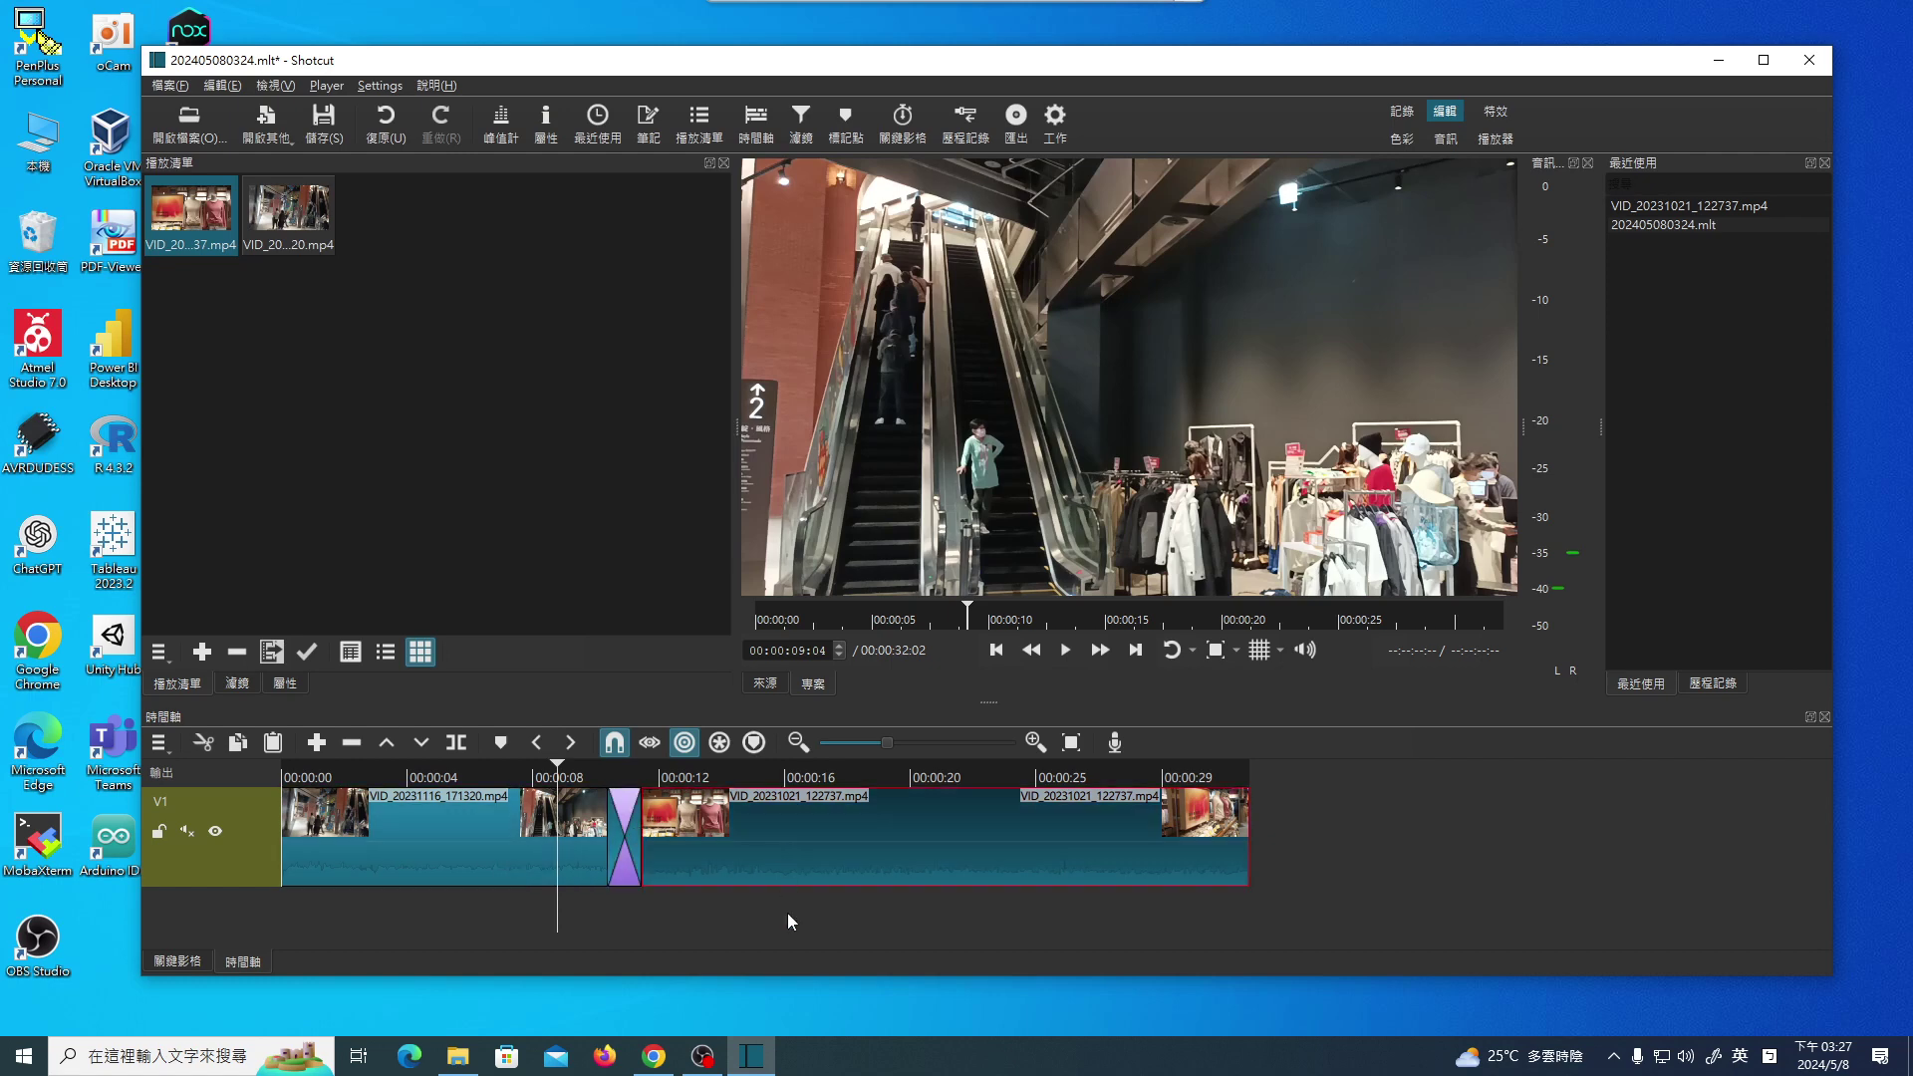
Play back the transition between the two clips, starting shortly before the overlap.
click(1066, 651)
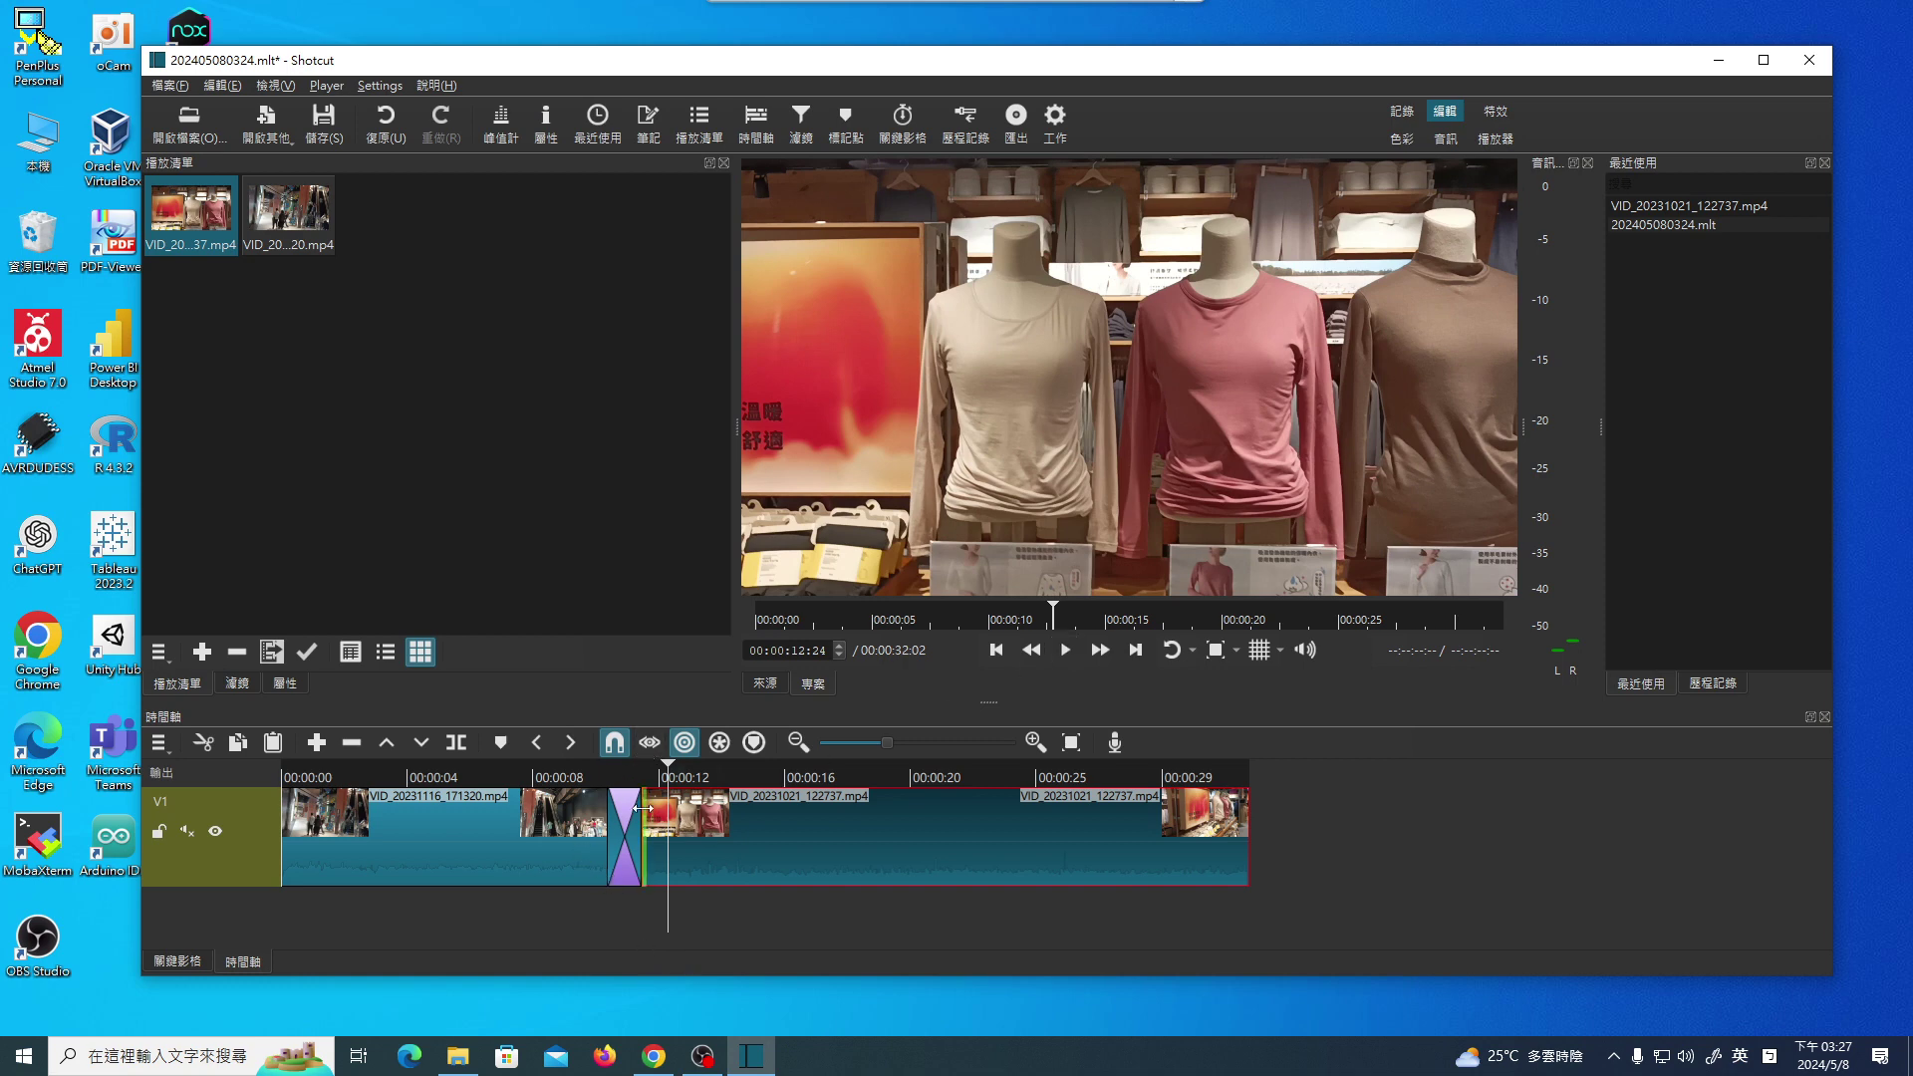
click(589, 775)
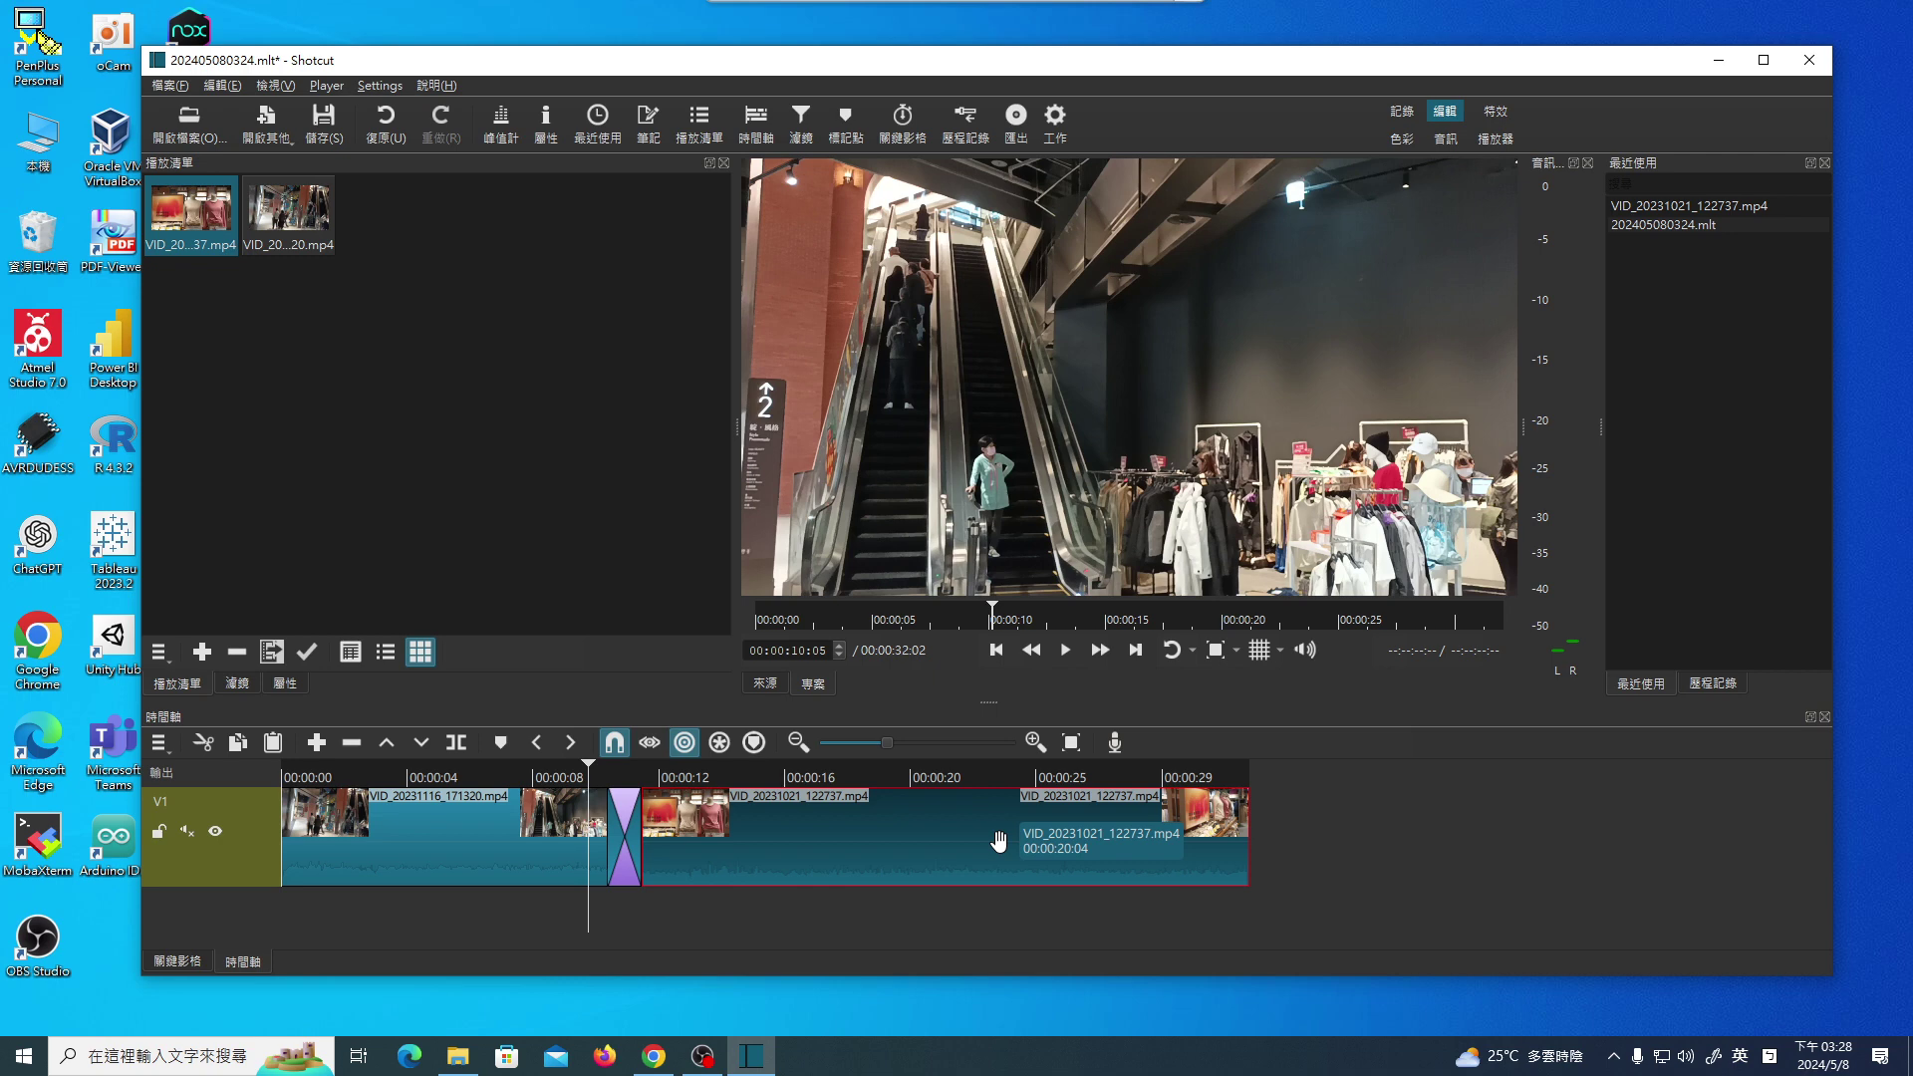
click(1067, 651)
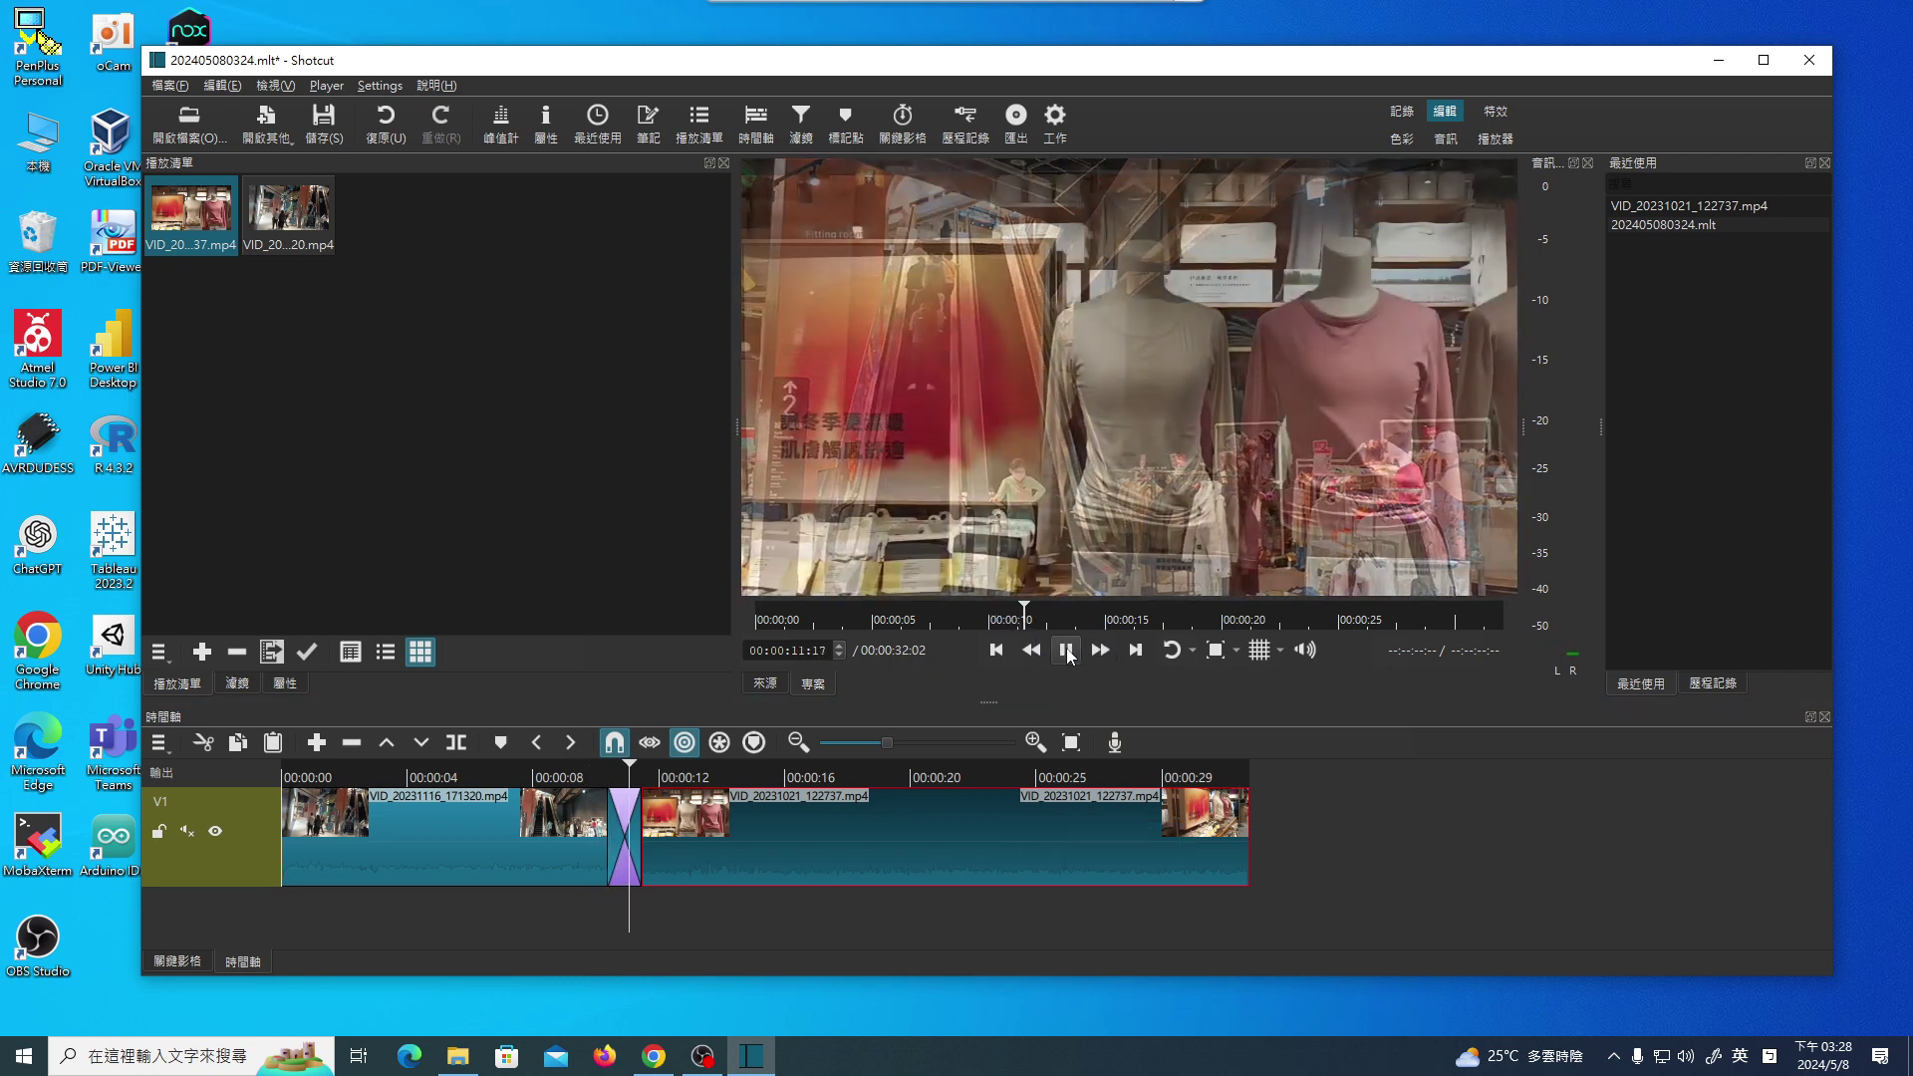
click(1066, 654)
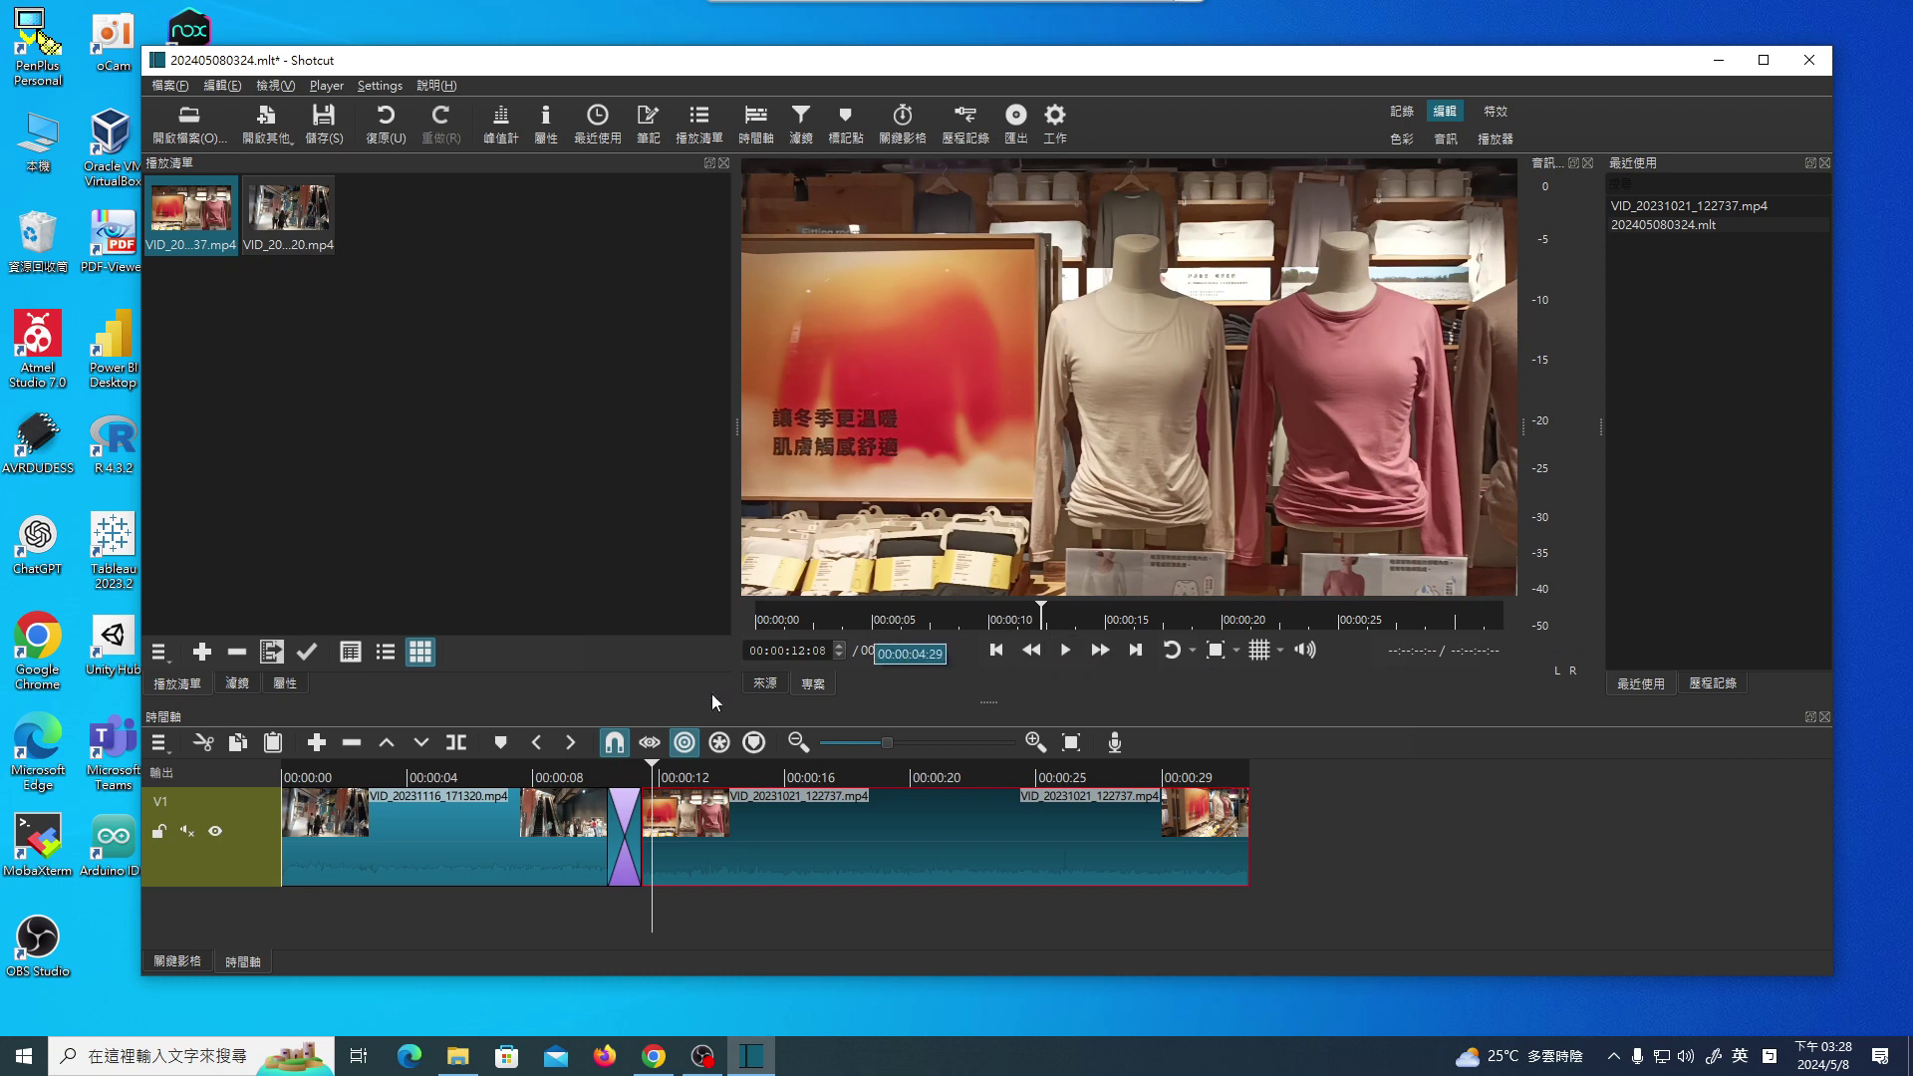
Open the properties of the transition between the two clips, with the playhead placed at its middle.
click(624, 821)
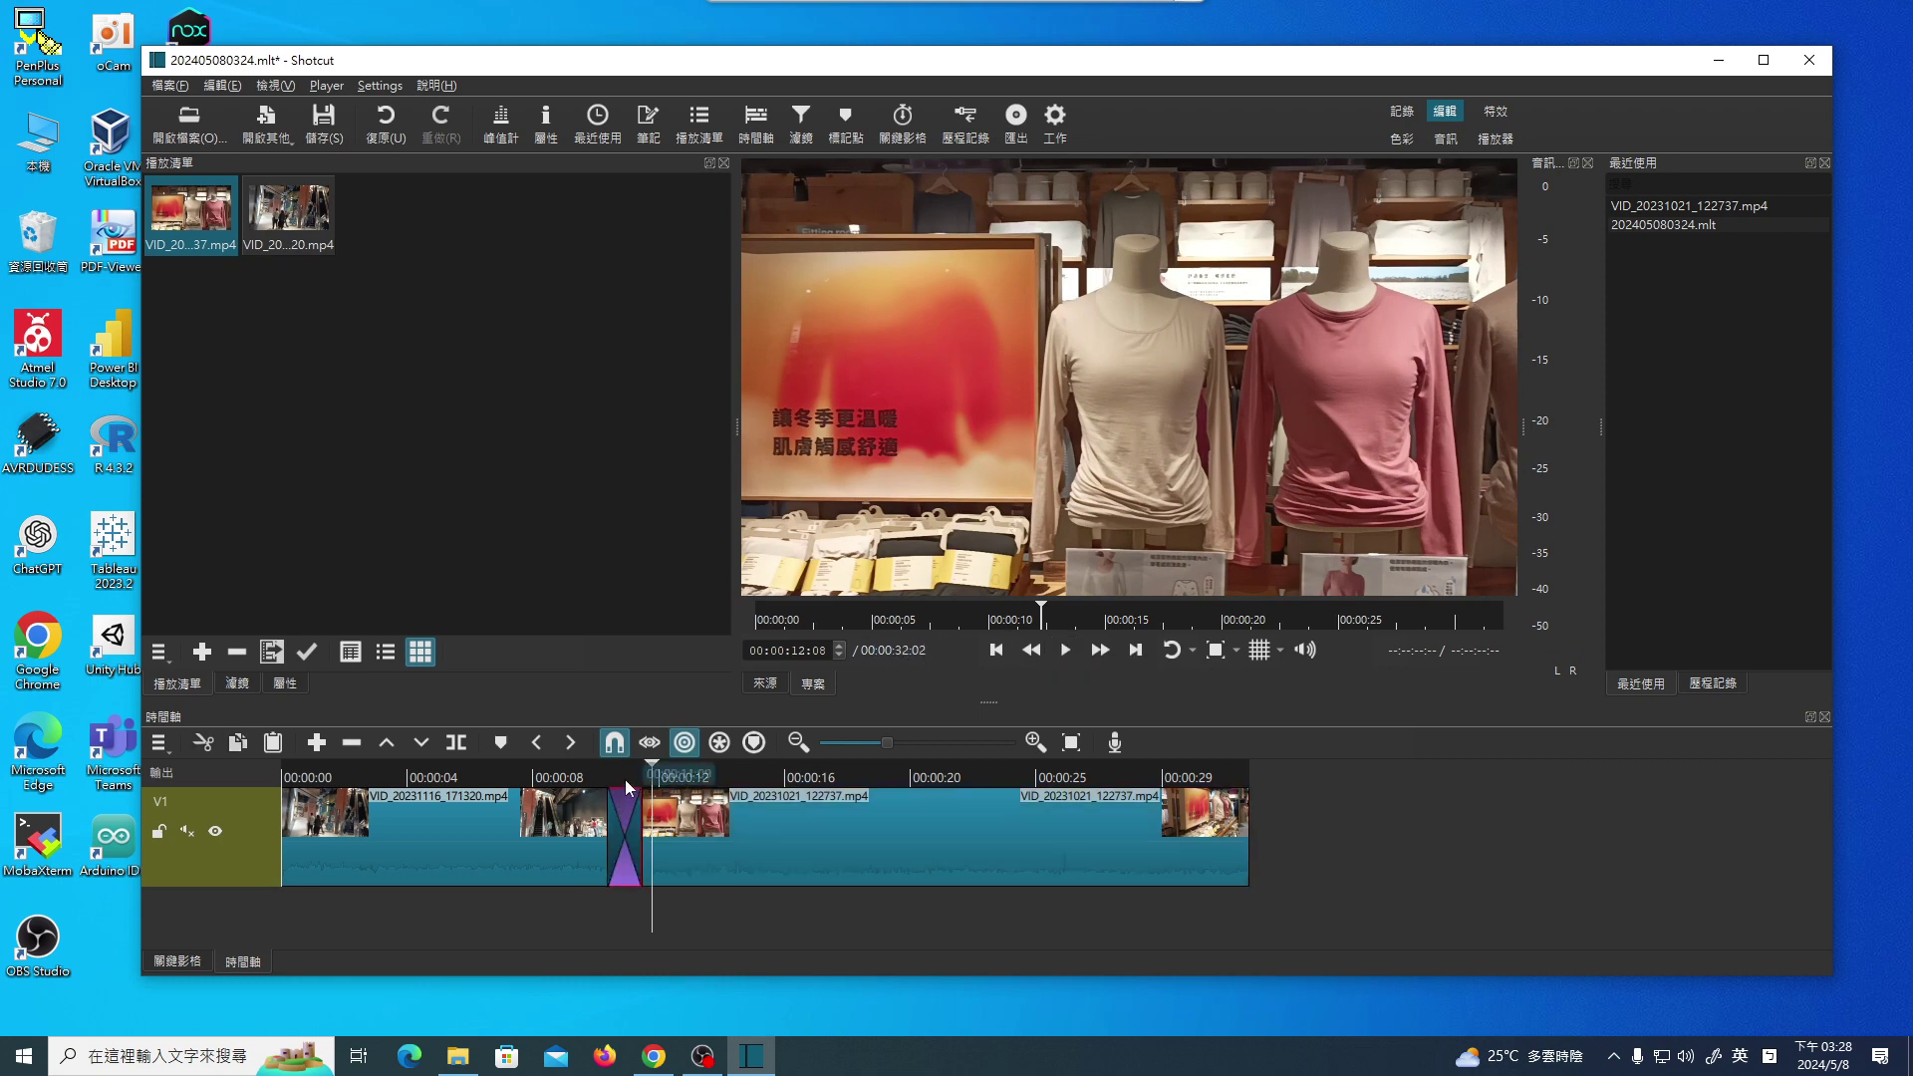
click(625, 776)
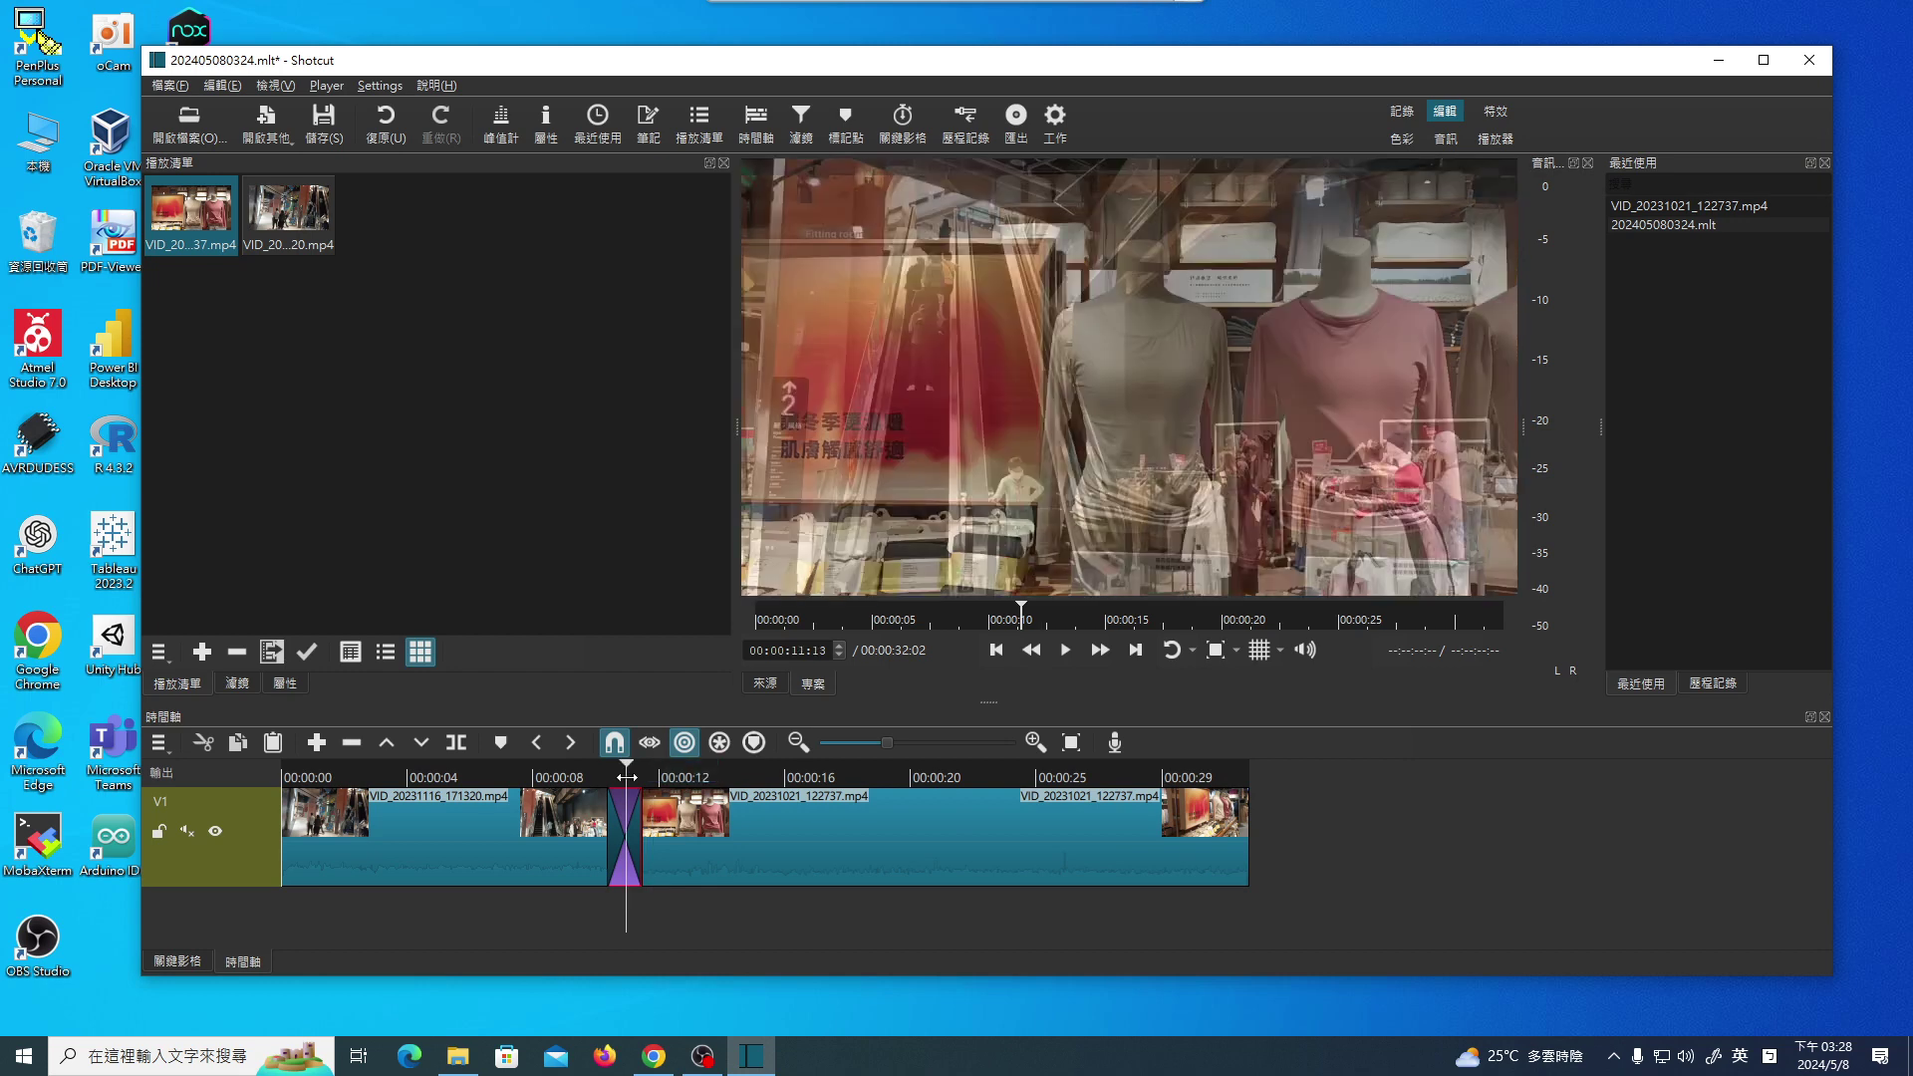
click(235, 682)
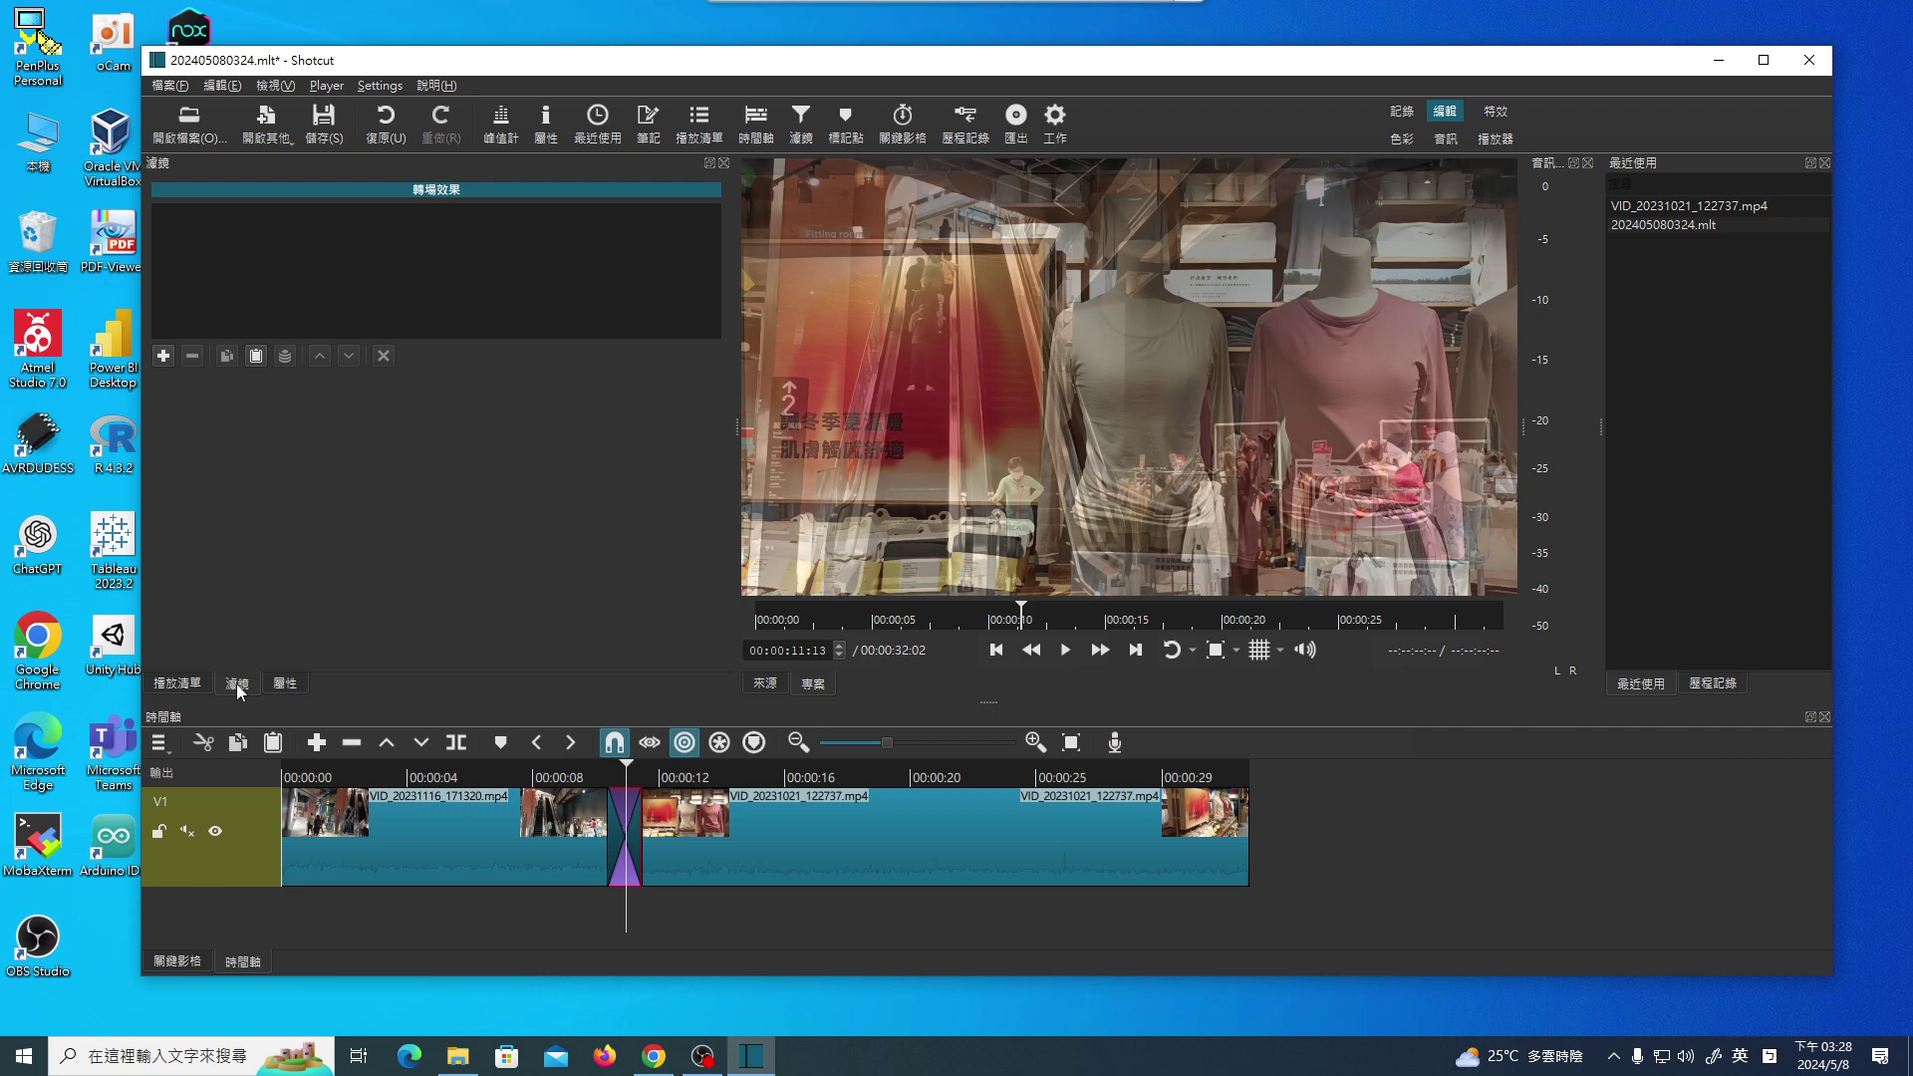
click(285, 683)
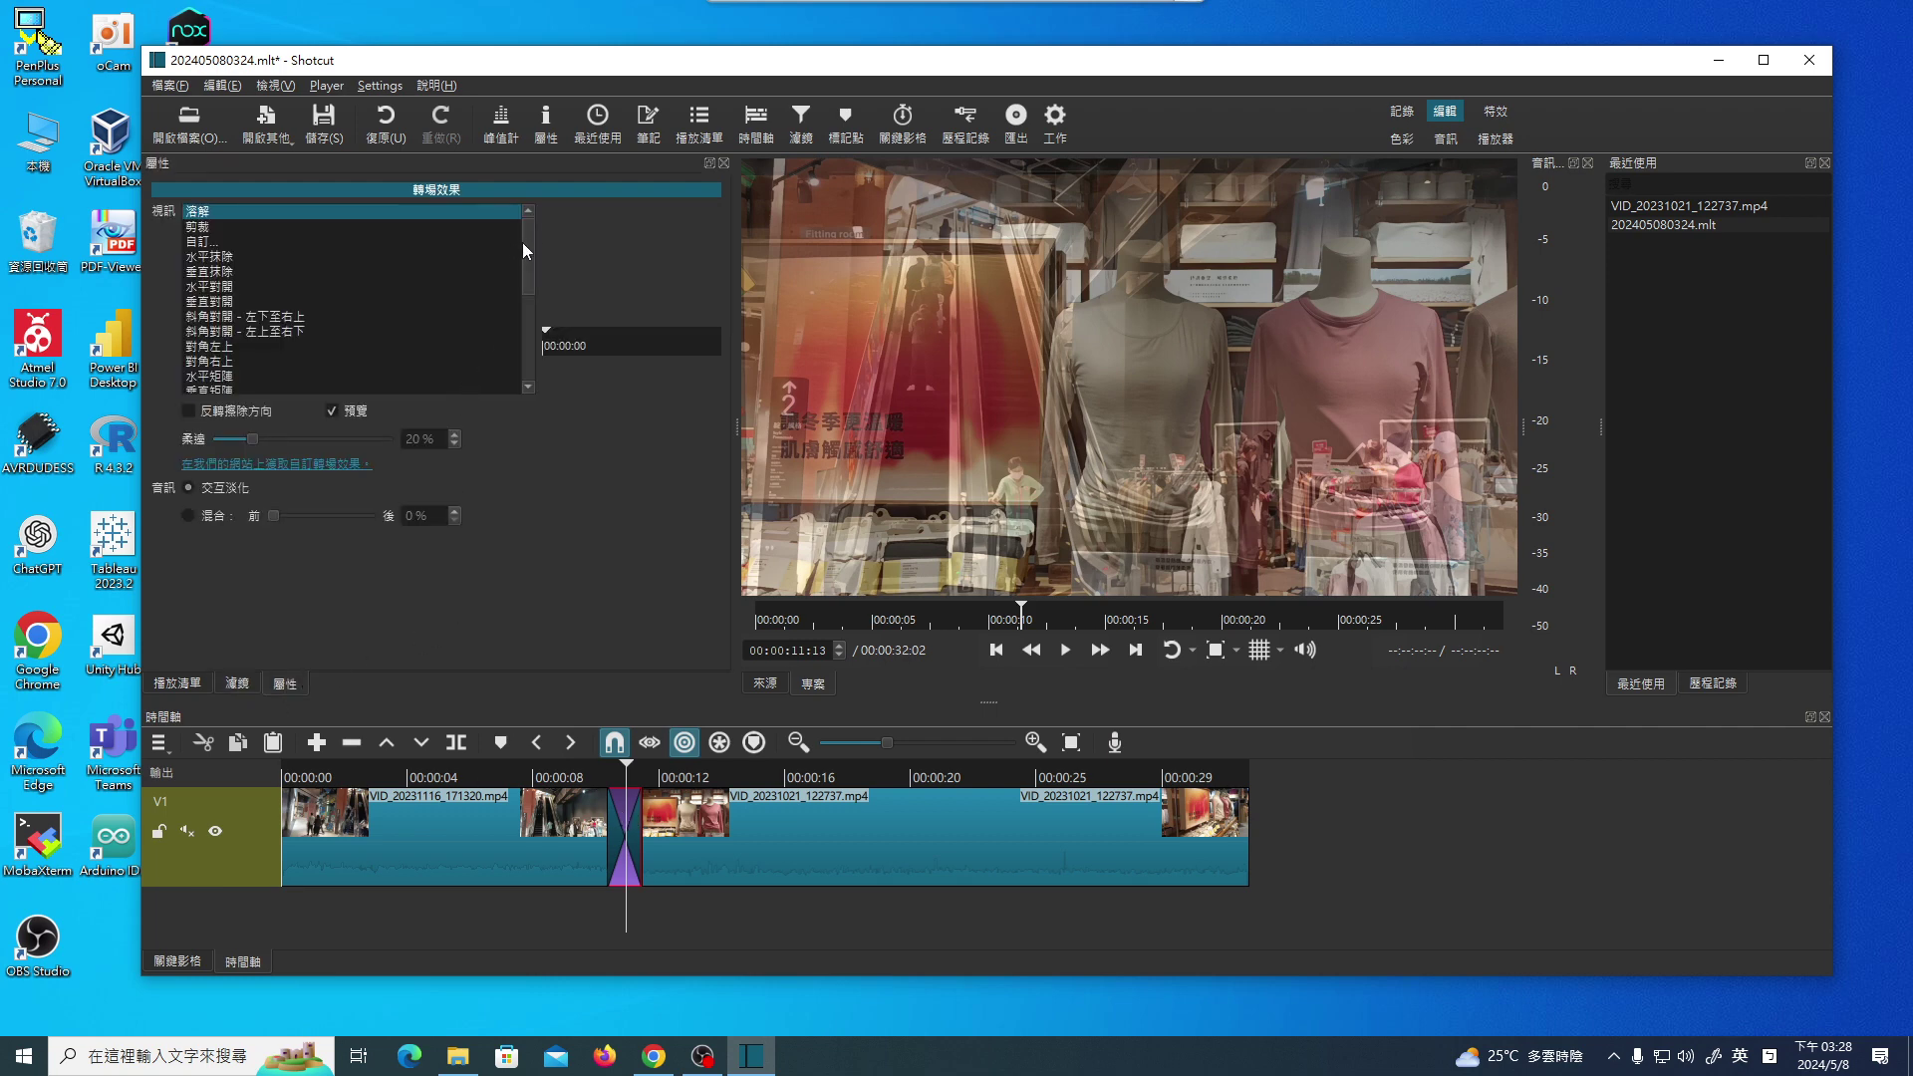
mouse_move(522, 242)
mouse_down()
mouse_move(524, 373)
mouse_move(526, 224)
mouse_up()
key(ctrl+o)
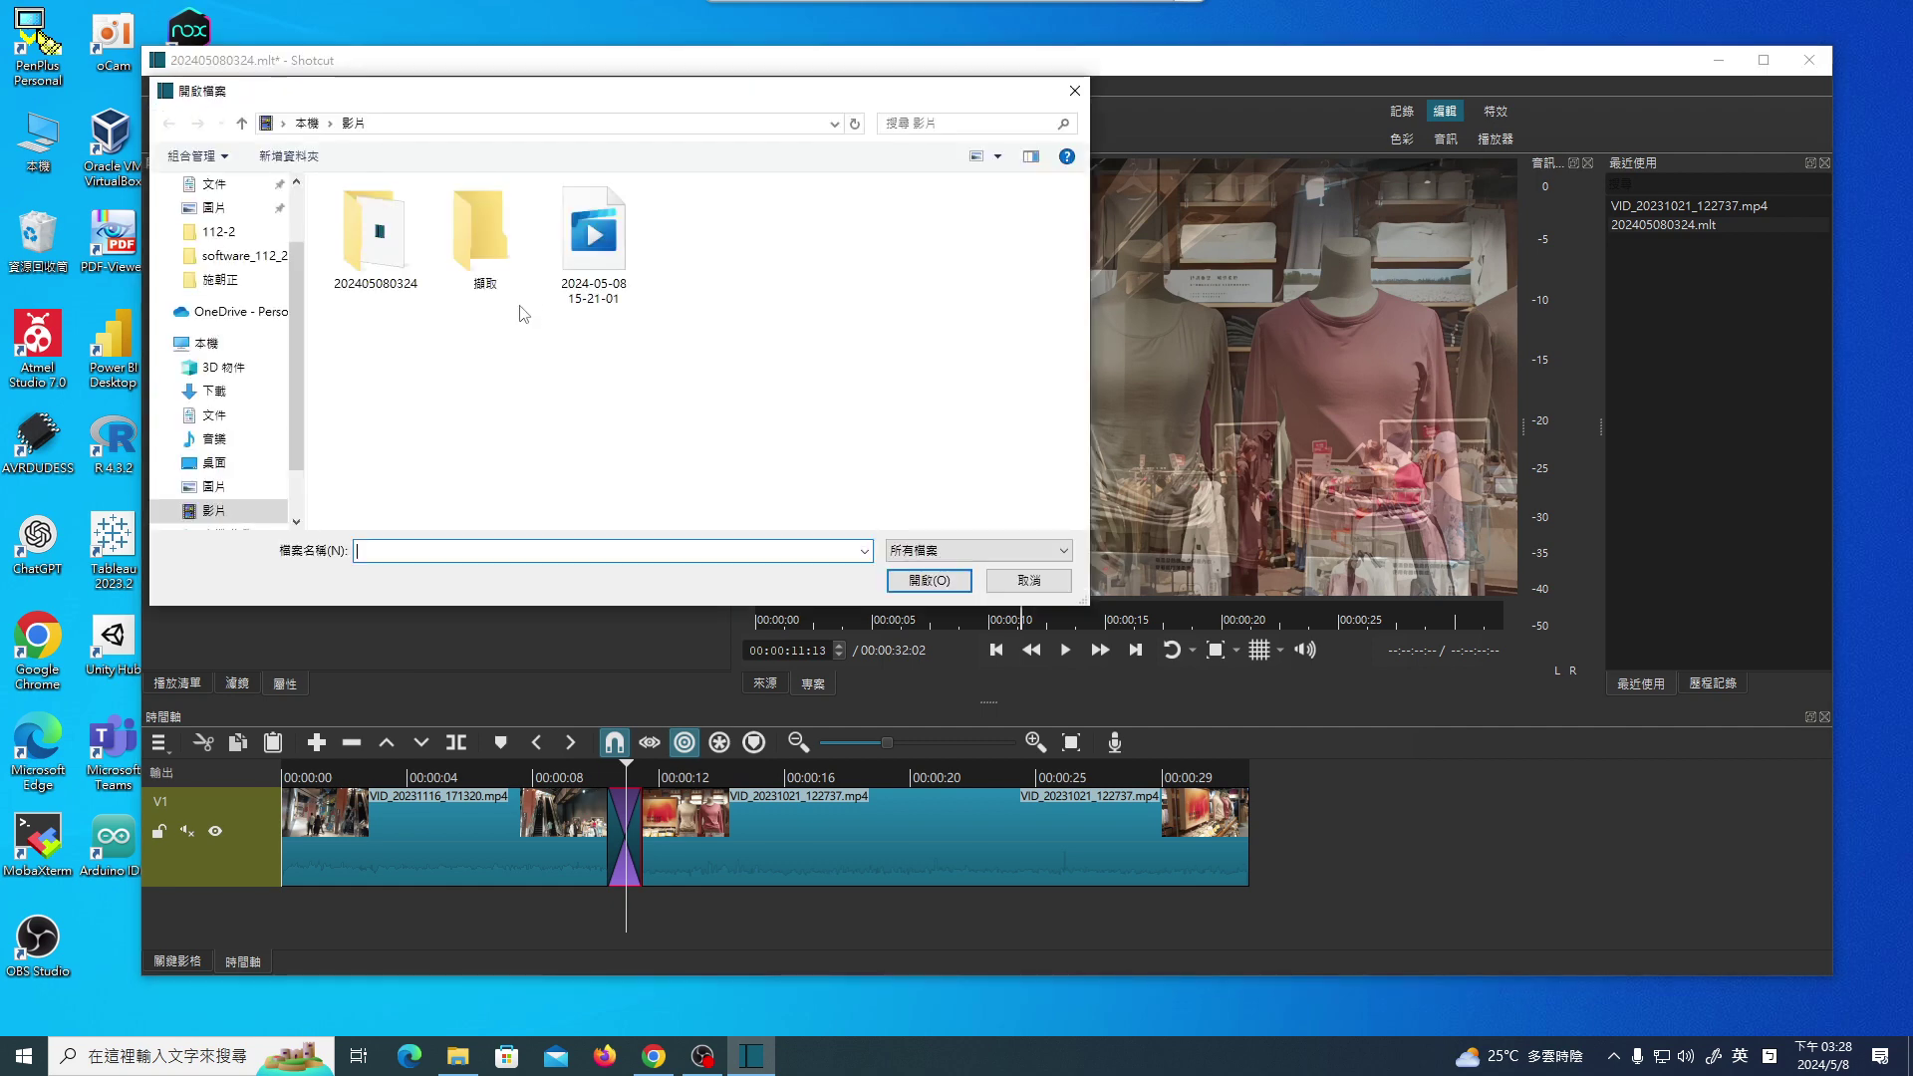
click(1041, 582)
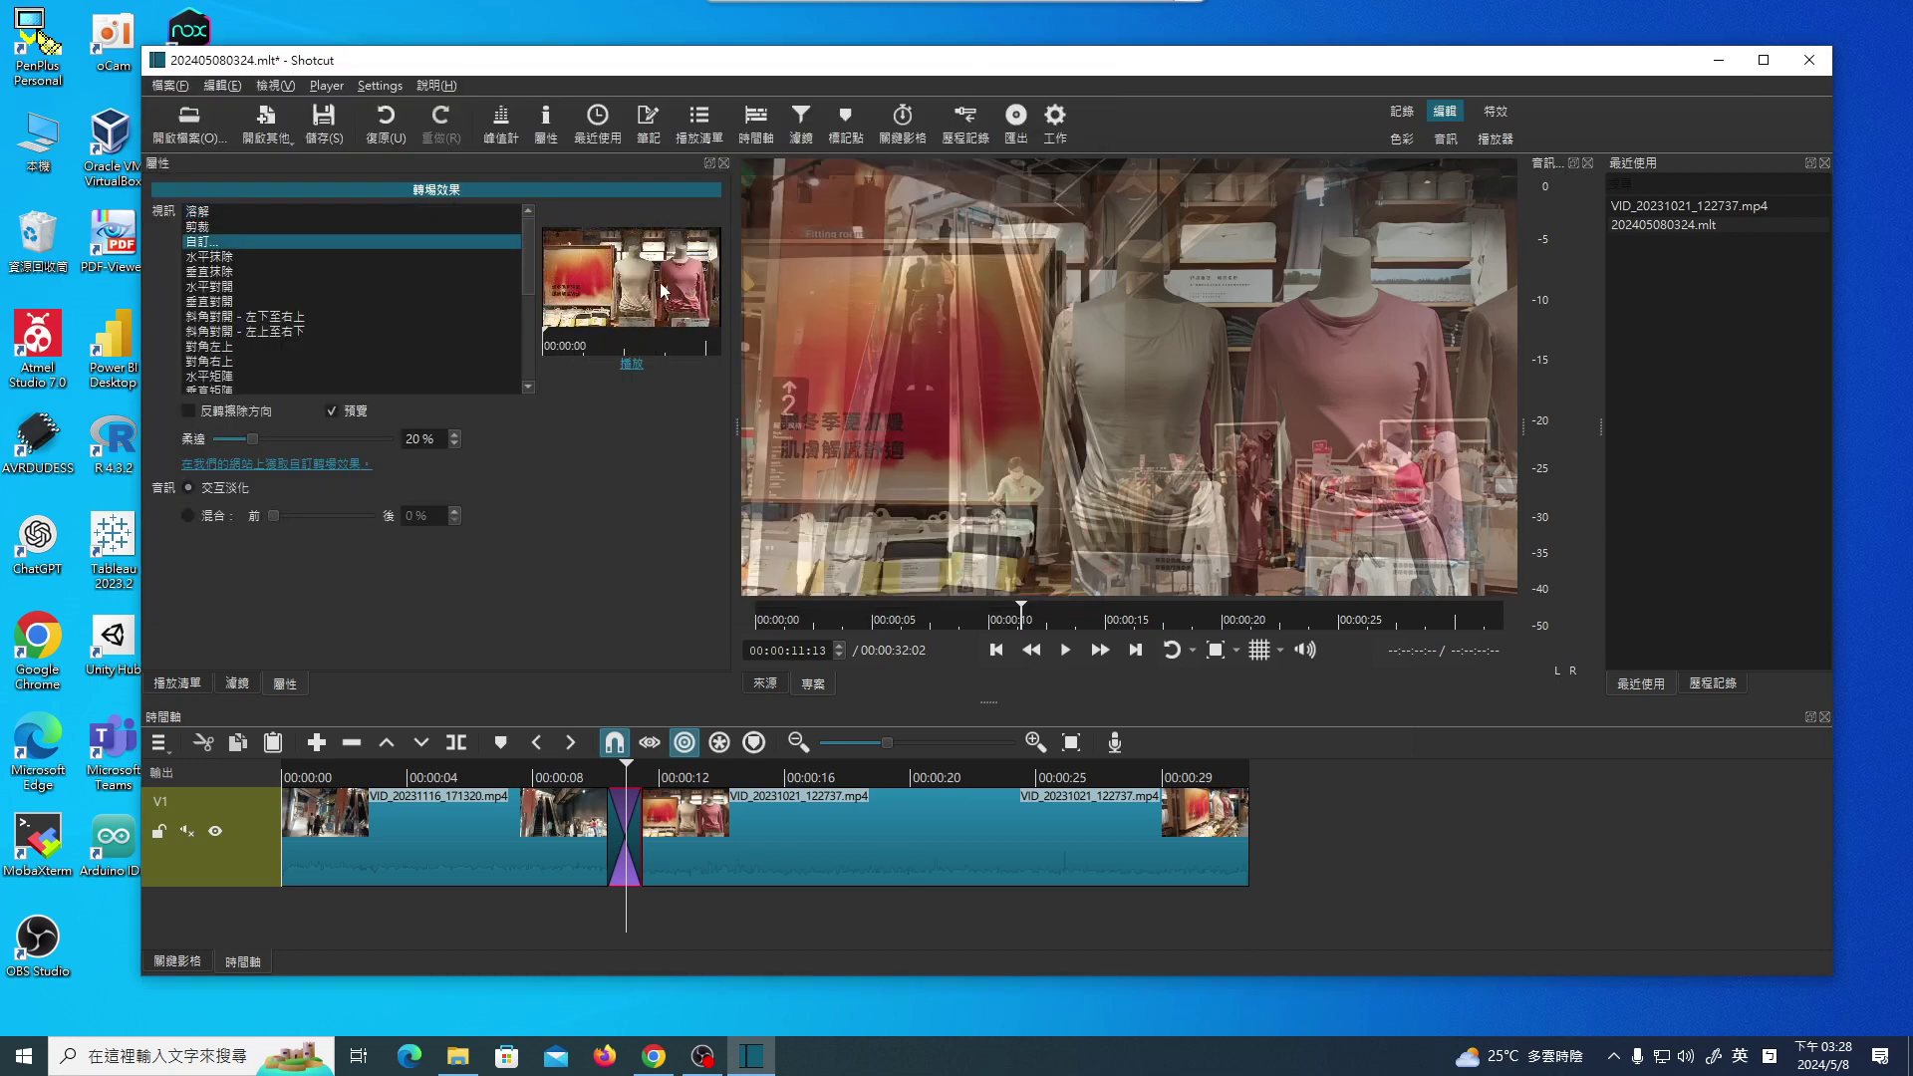
Try the 水平抹除, 垂直抹除 and 水平對開 video effects on the transition and play back the last one.
click(221, 258)
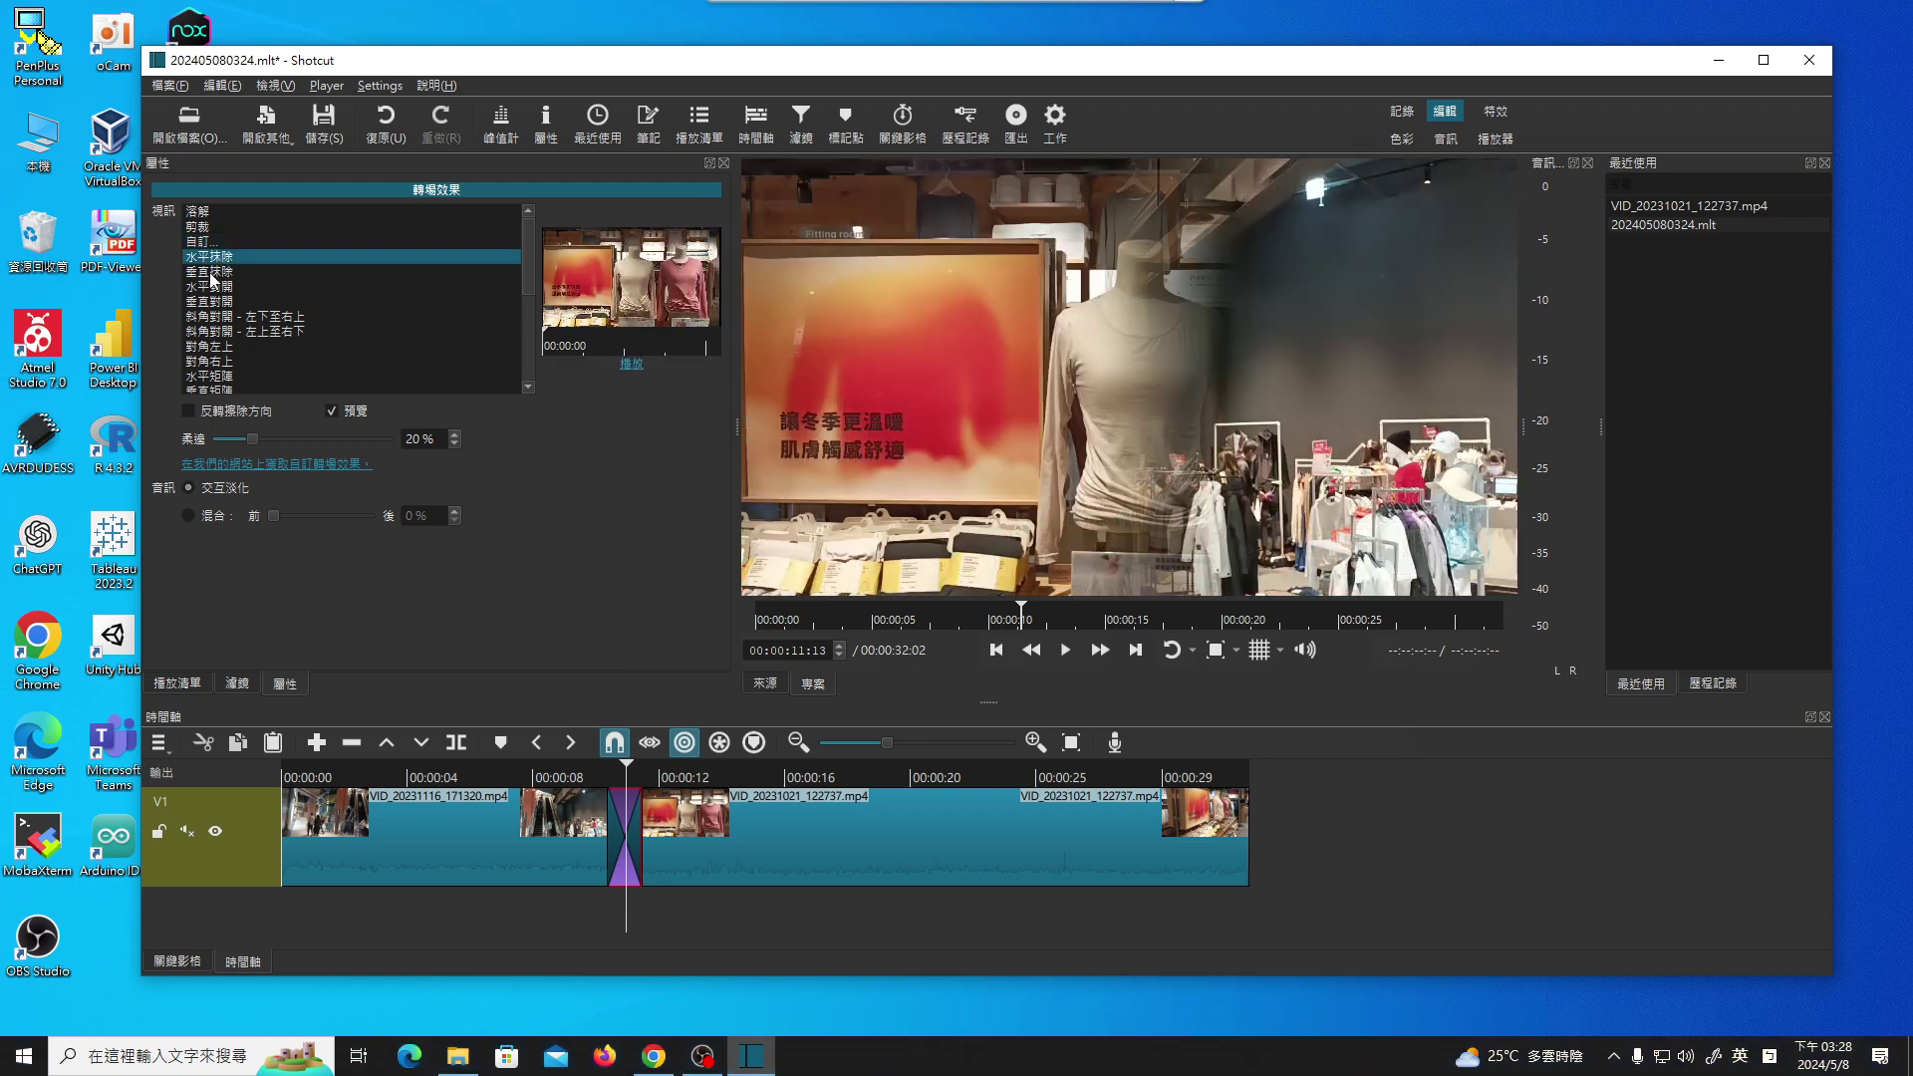
click(211, 272)
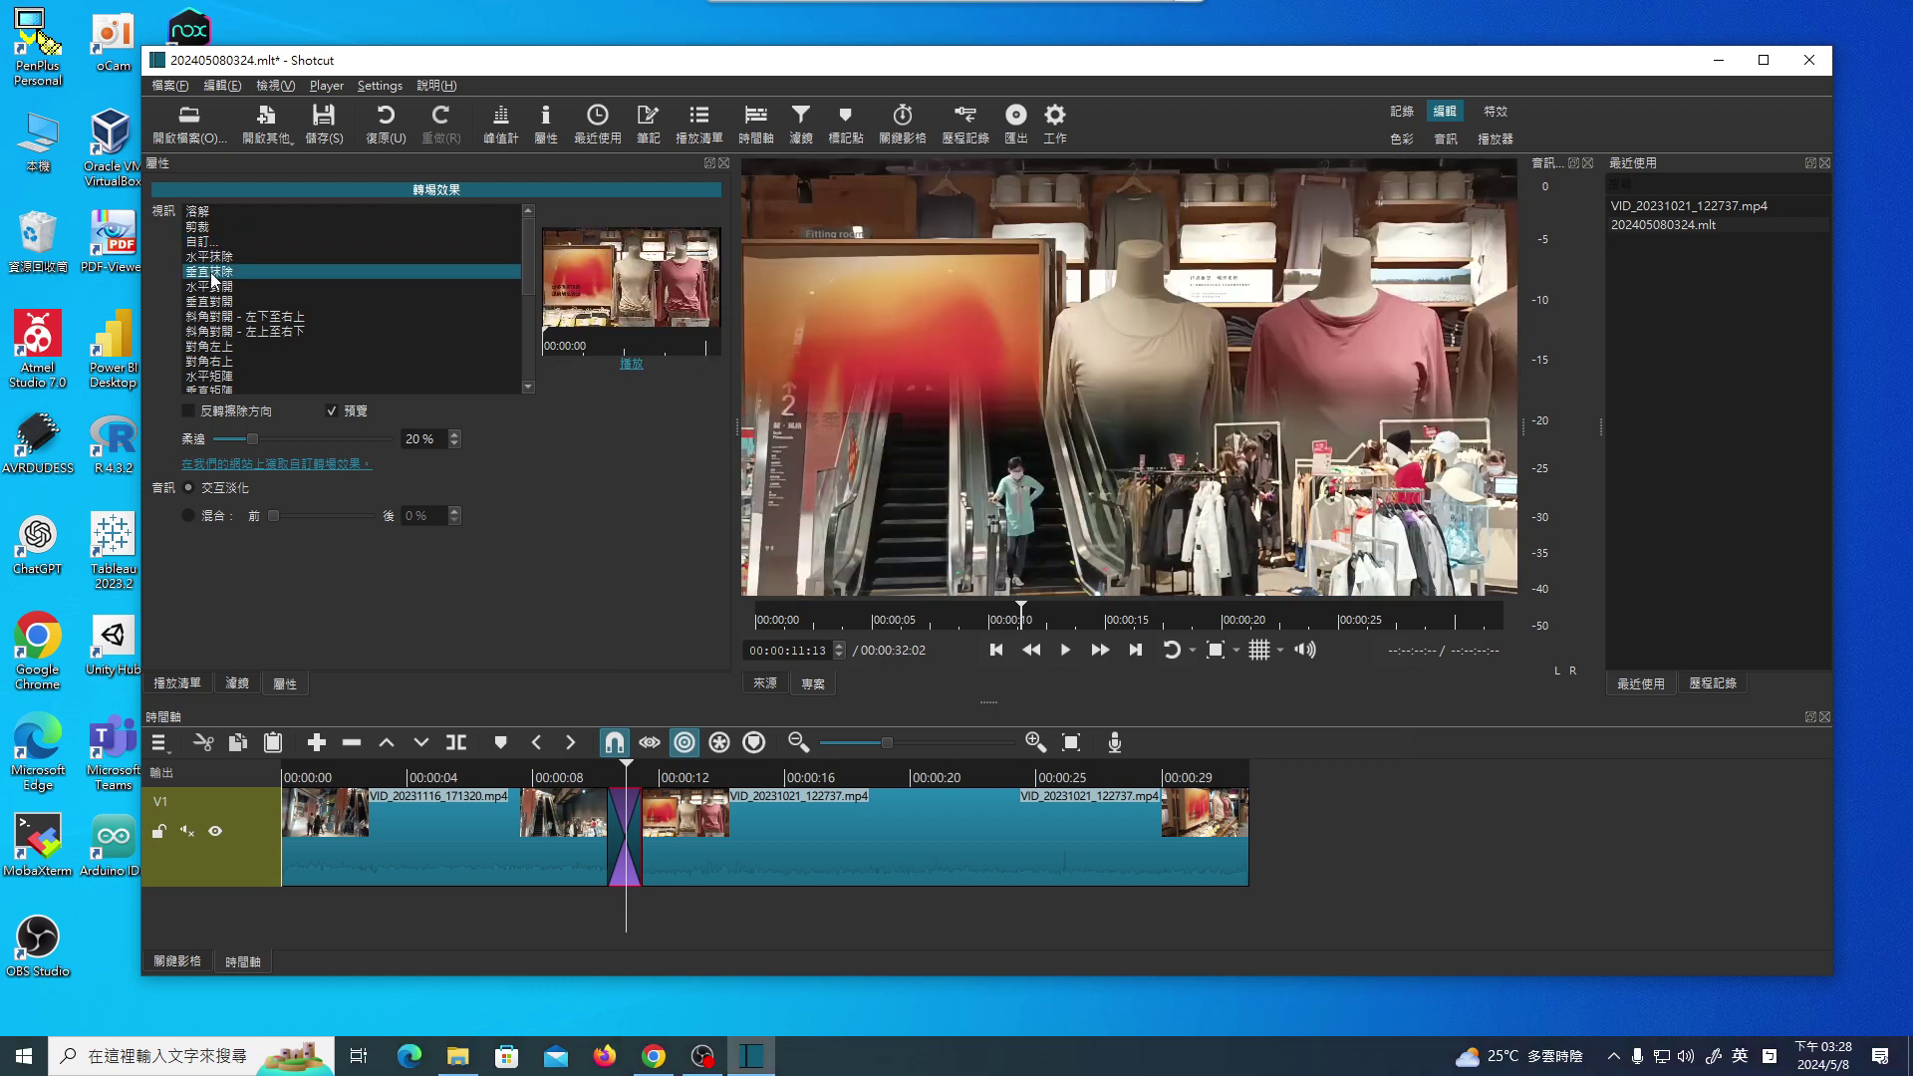
click(209, 287)
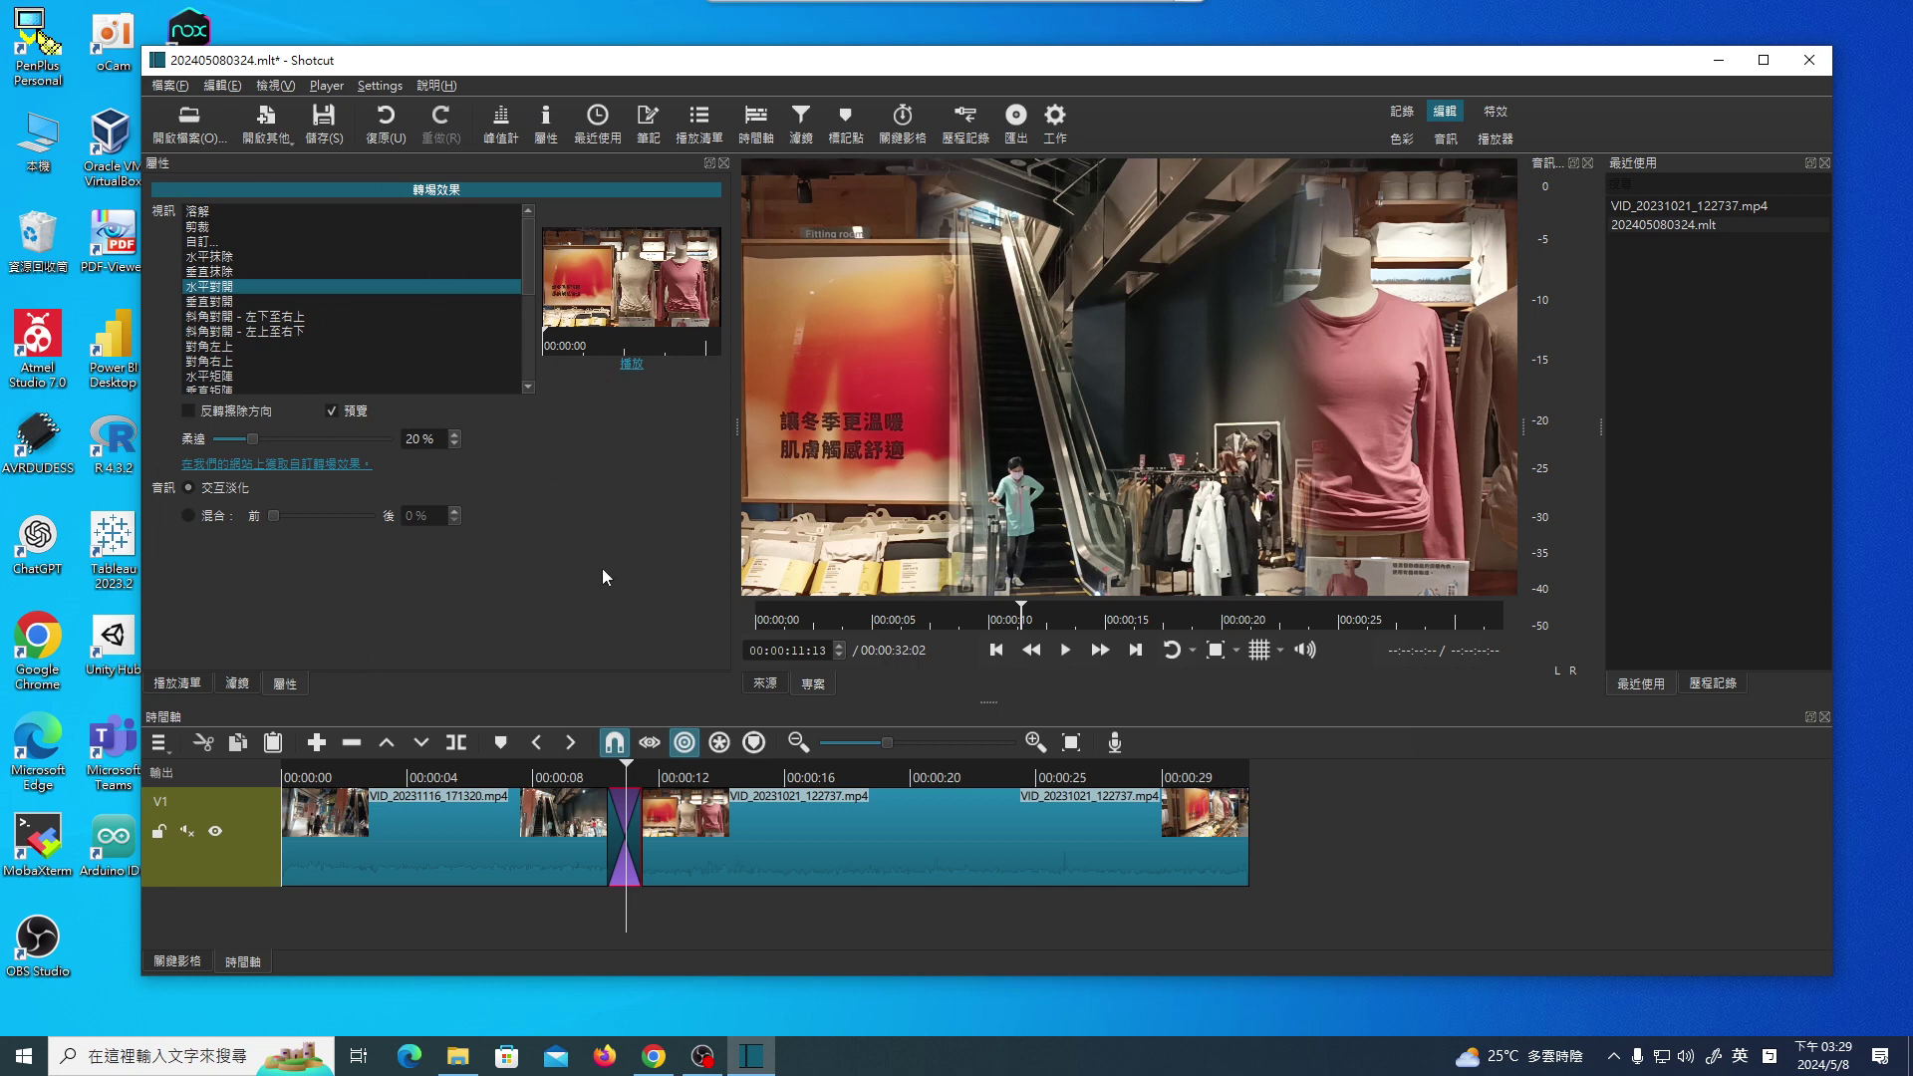
click(590, 777)
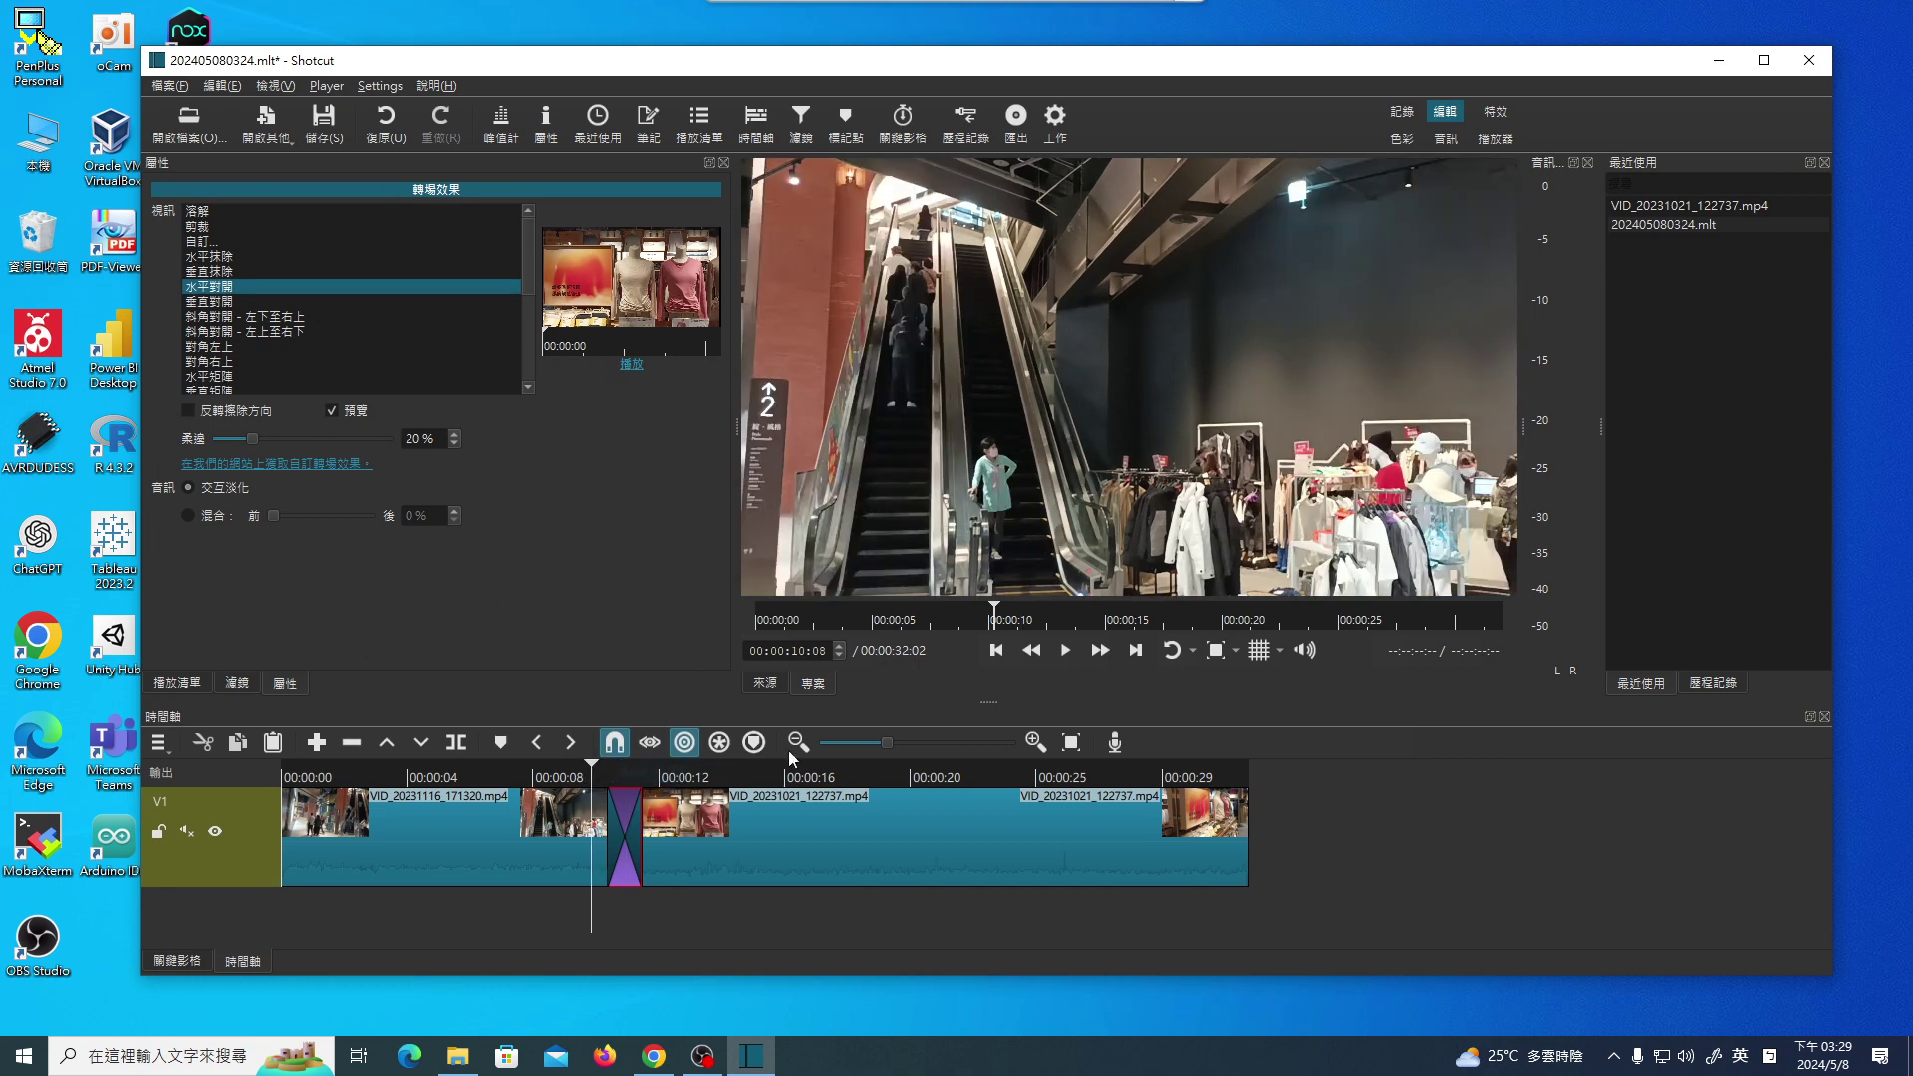
click(1066, 652)
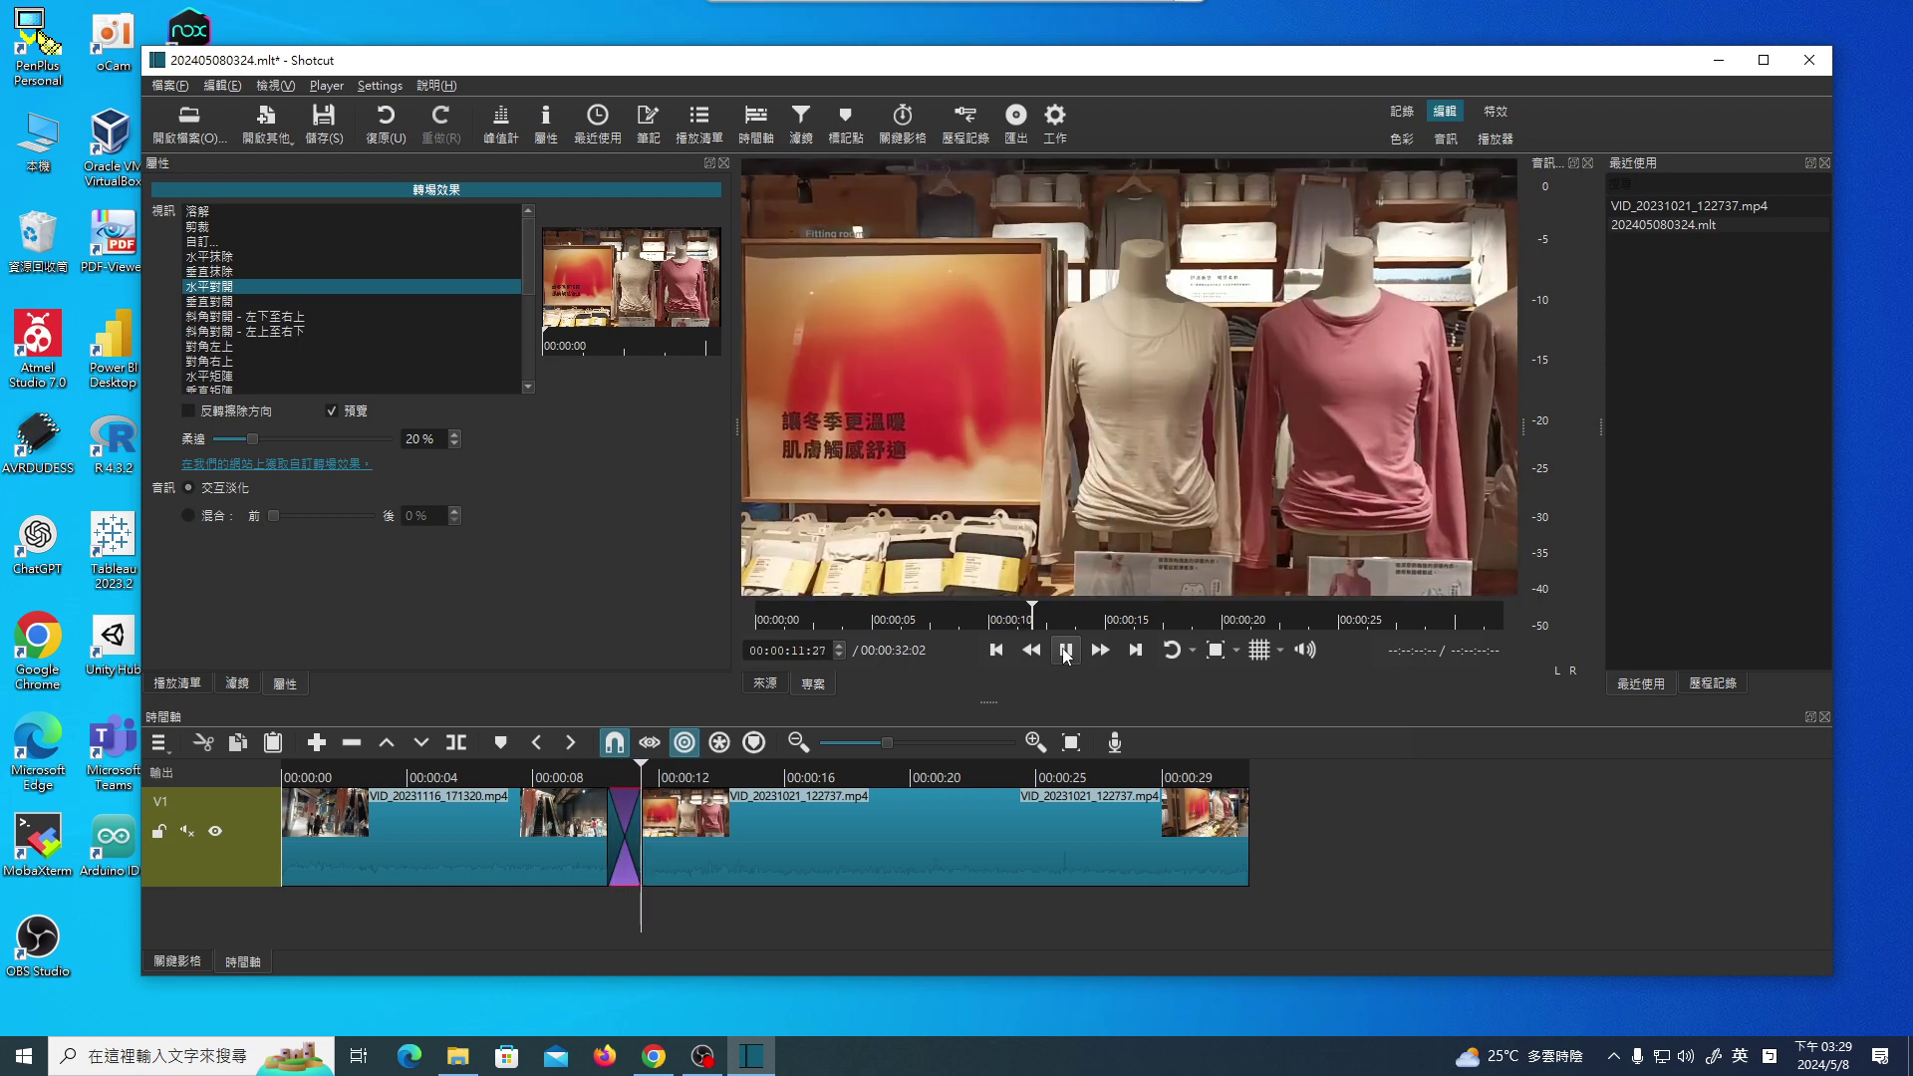
click(1067, 651)
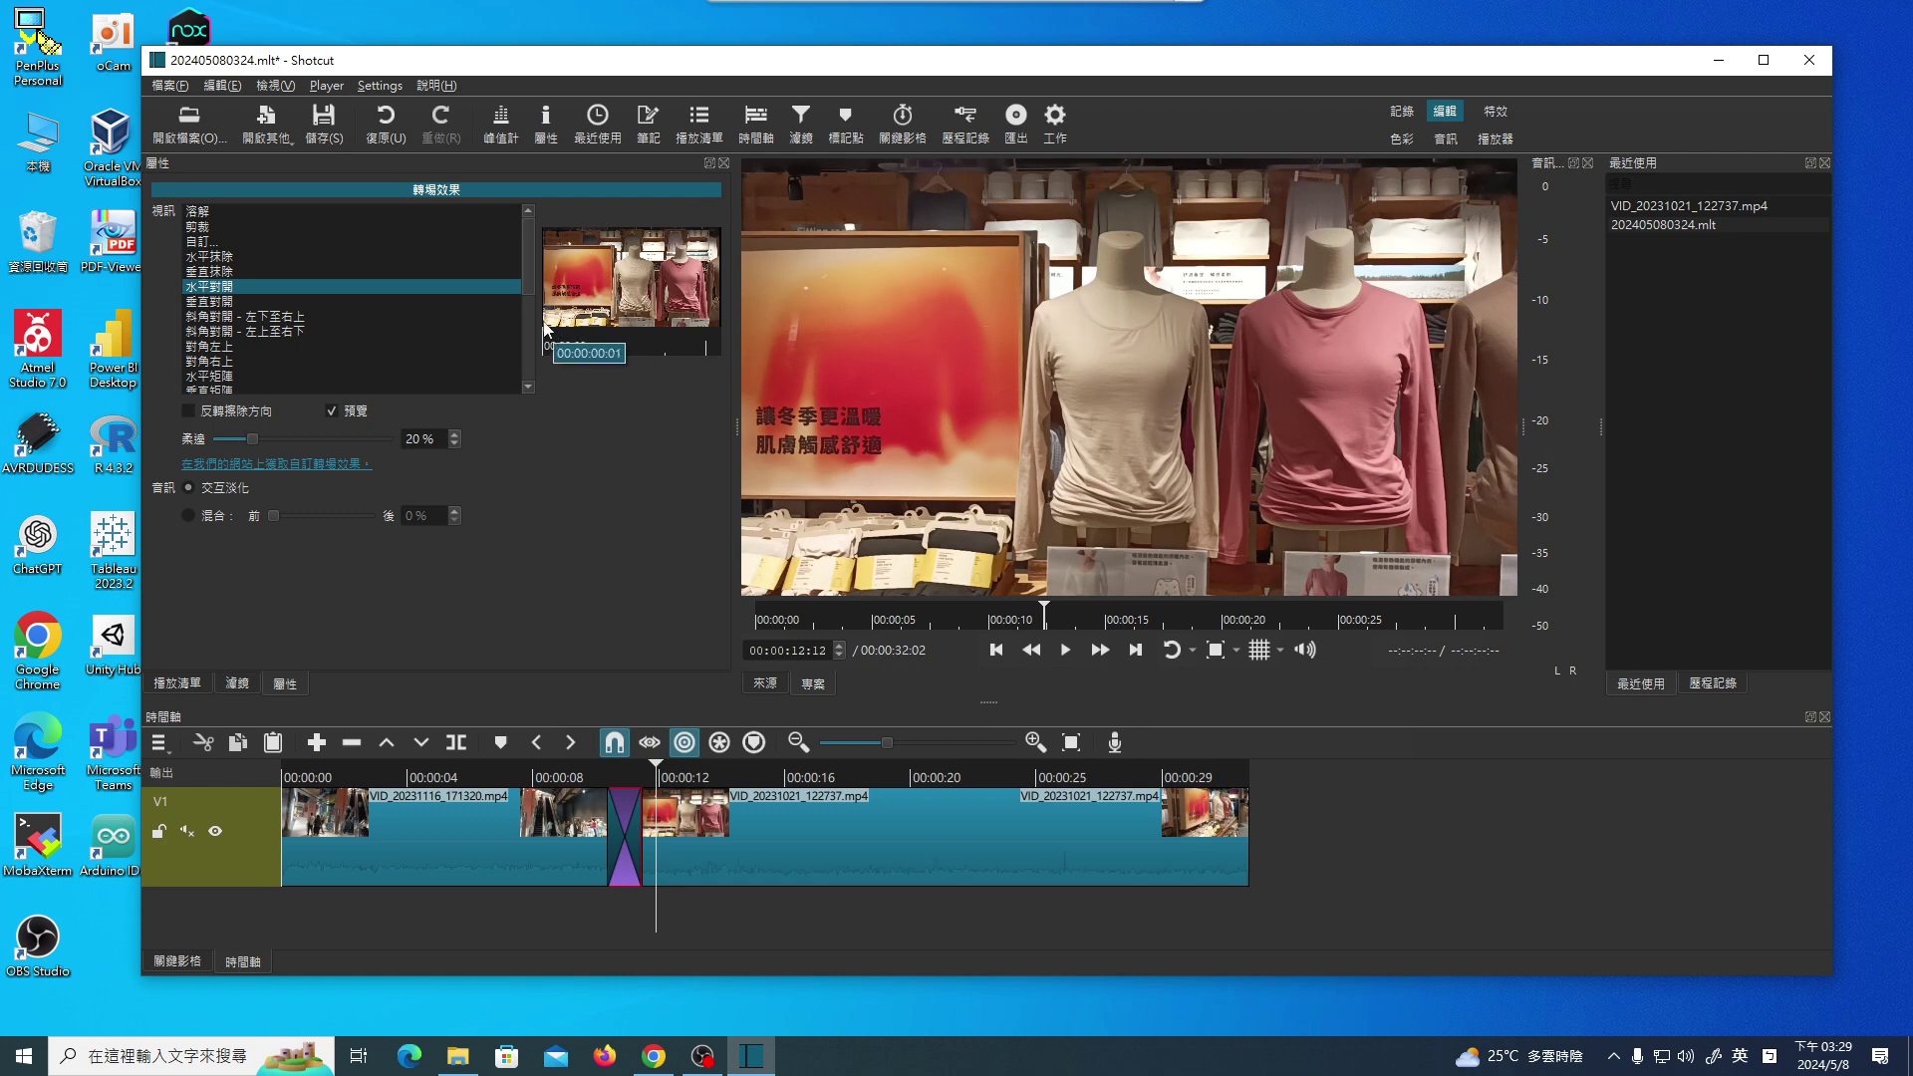
Set the transition's video effect to 順時針 and play it back, starting shortly before the overlap.
drag(524, 259, 516, 359)
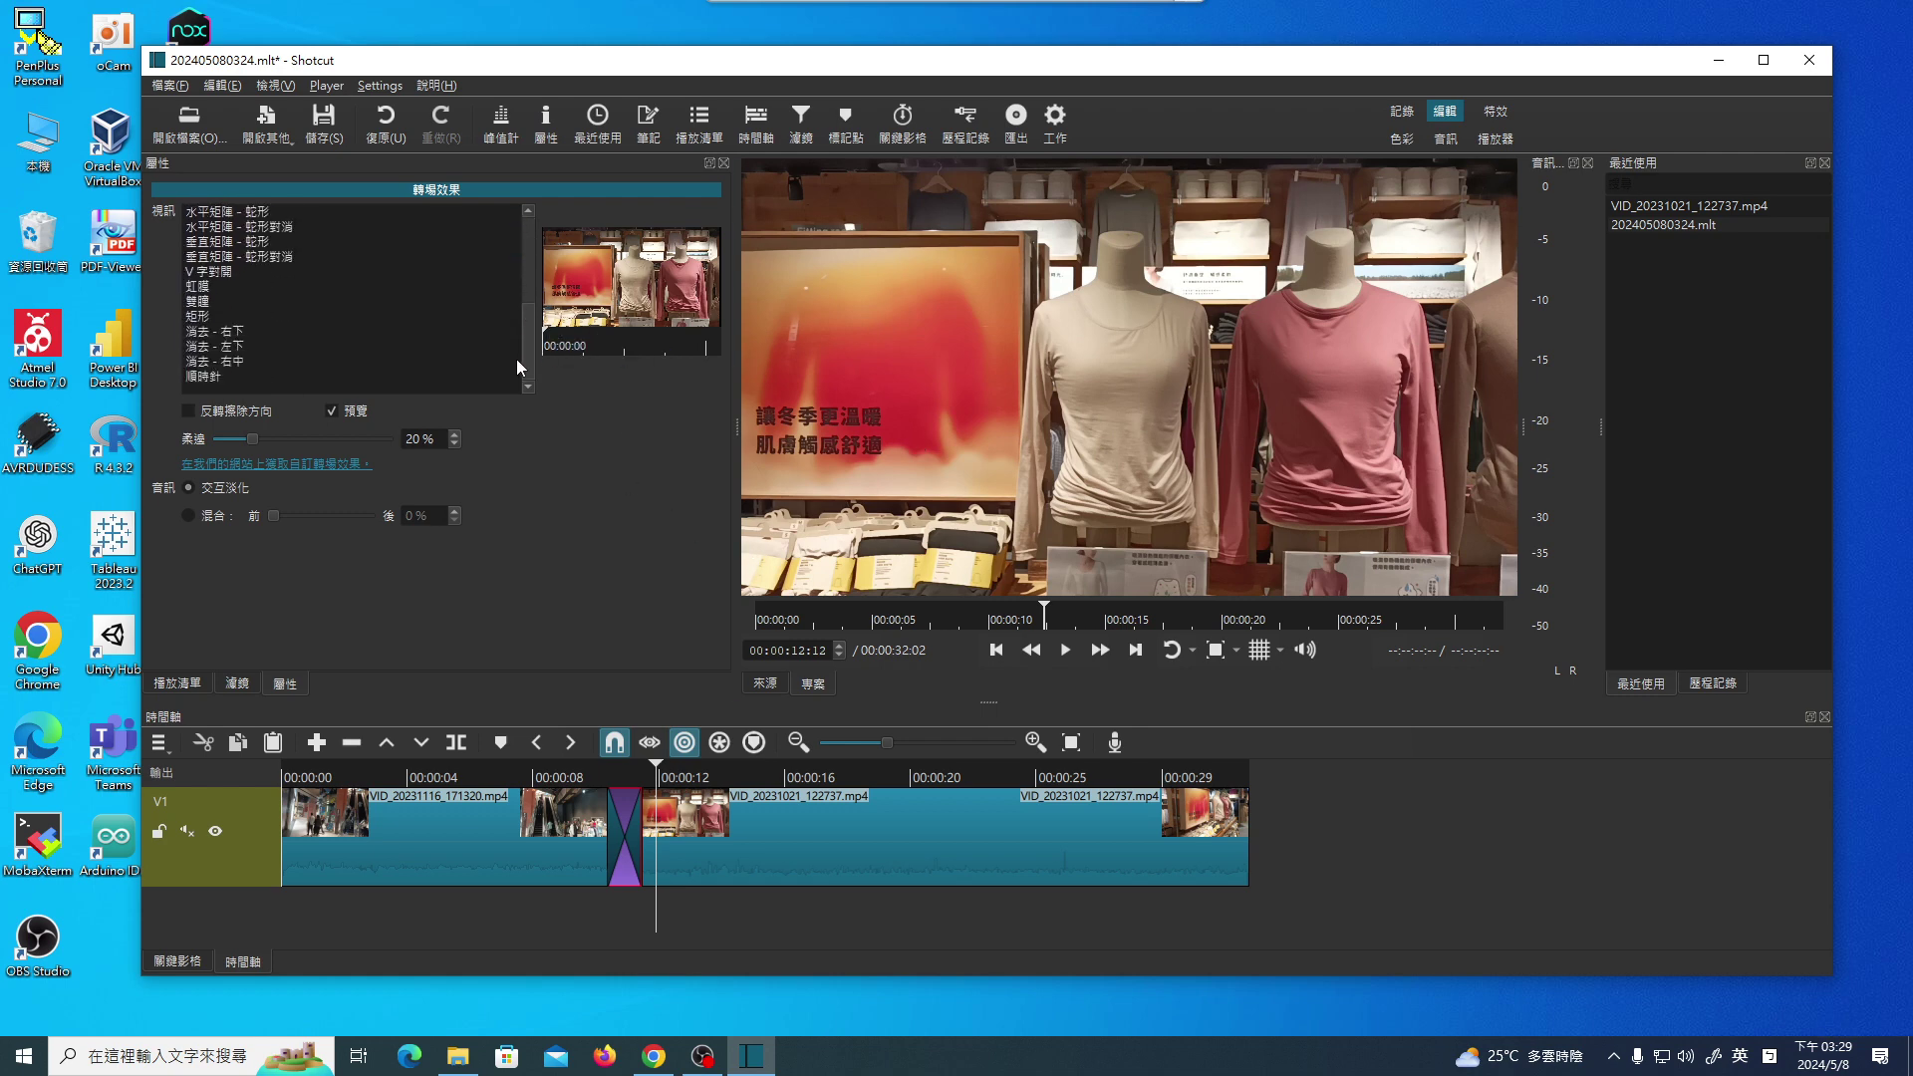
click(207, 378)
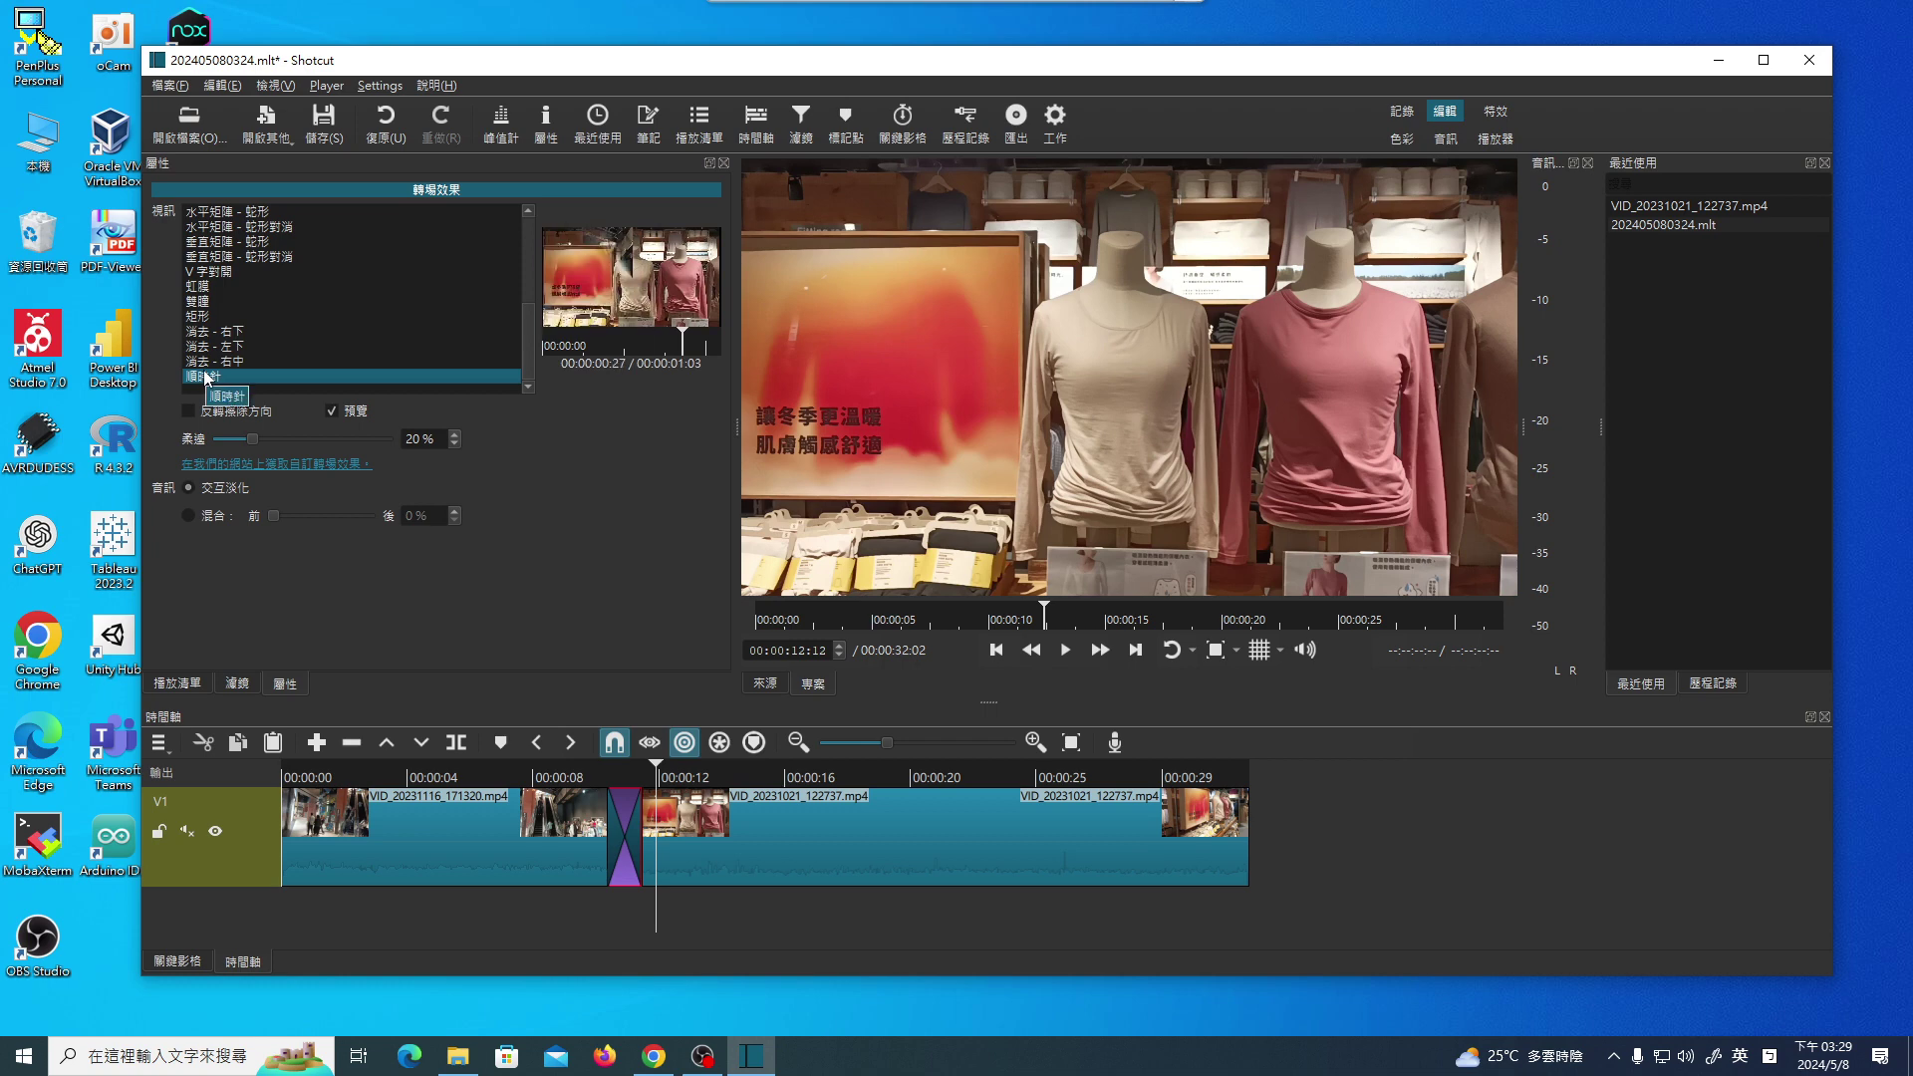
click(588, 773)
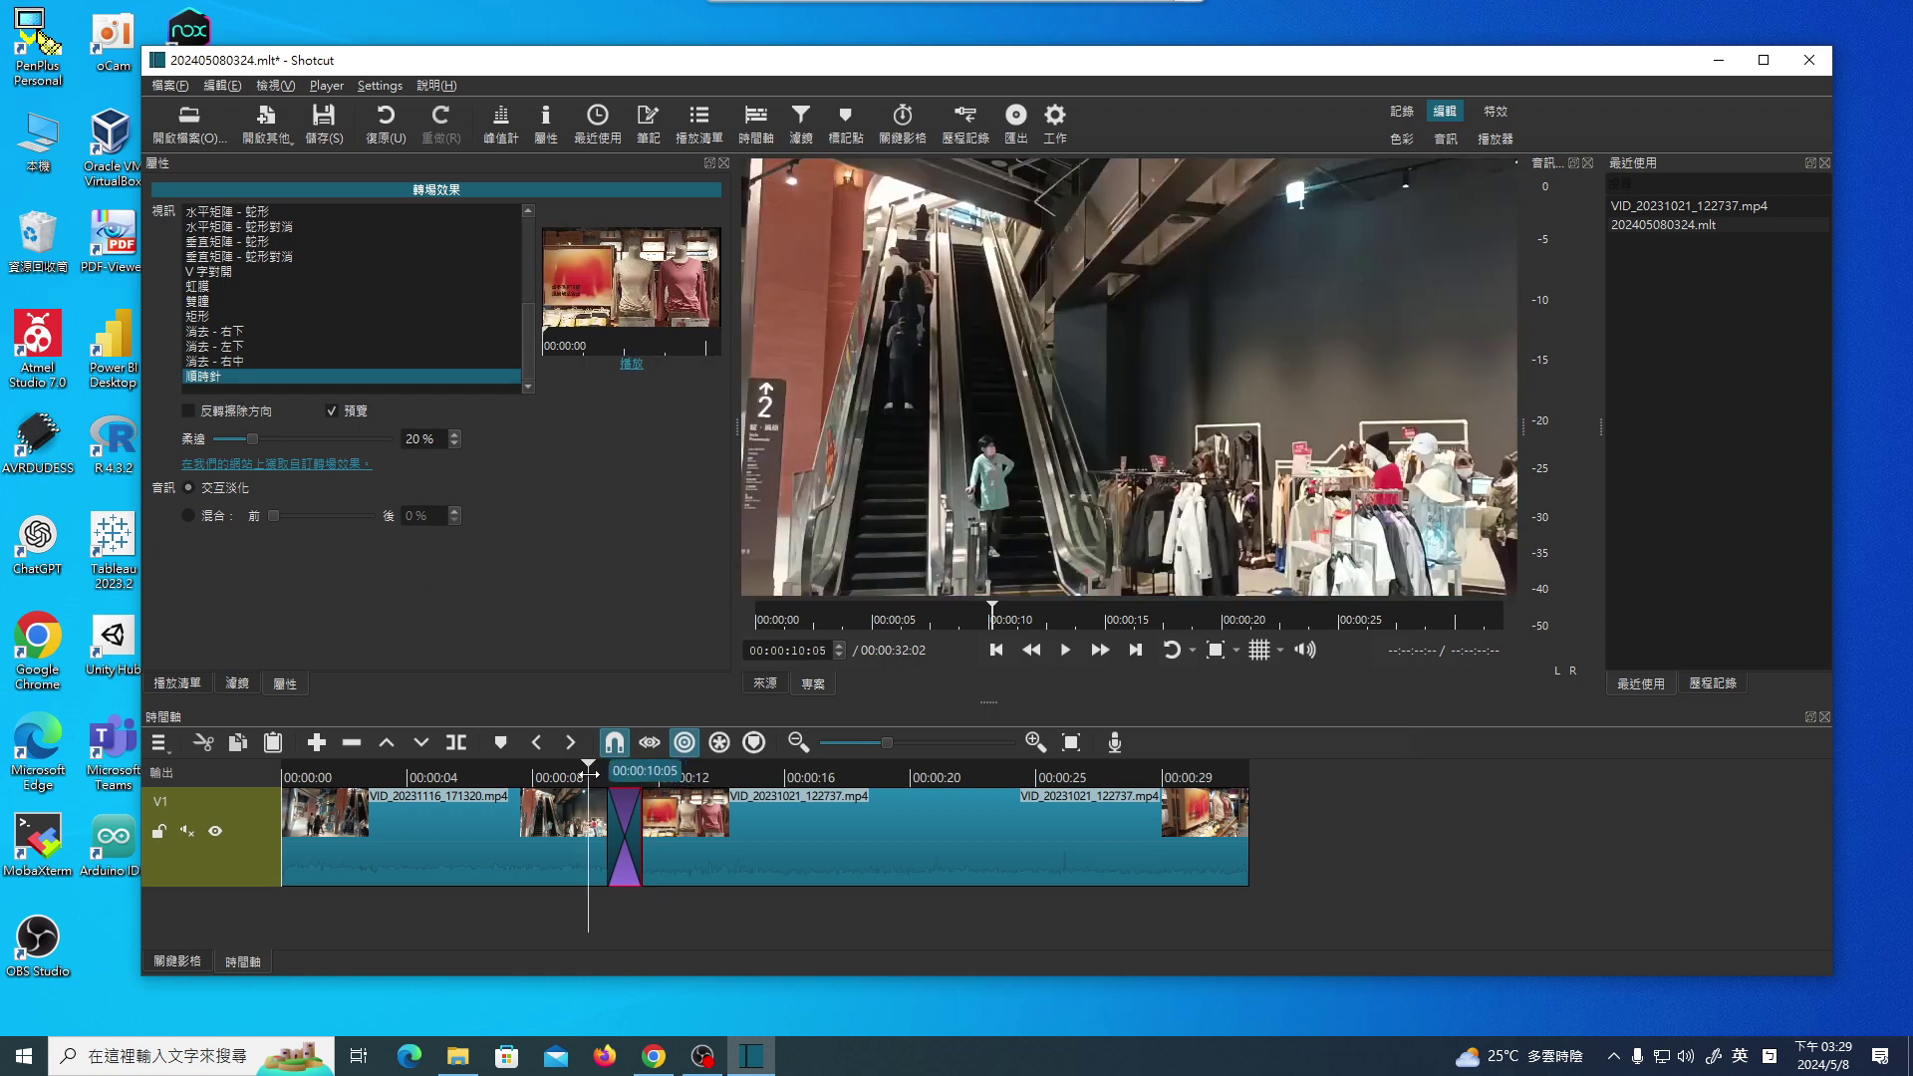
click(1061, 650)
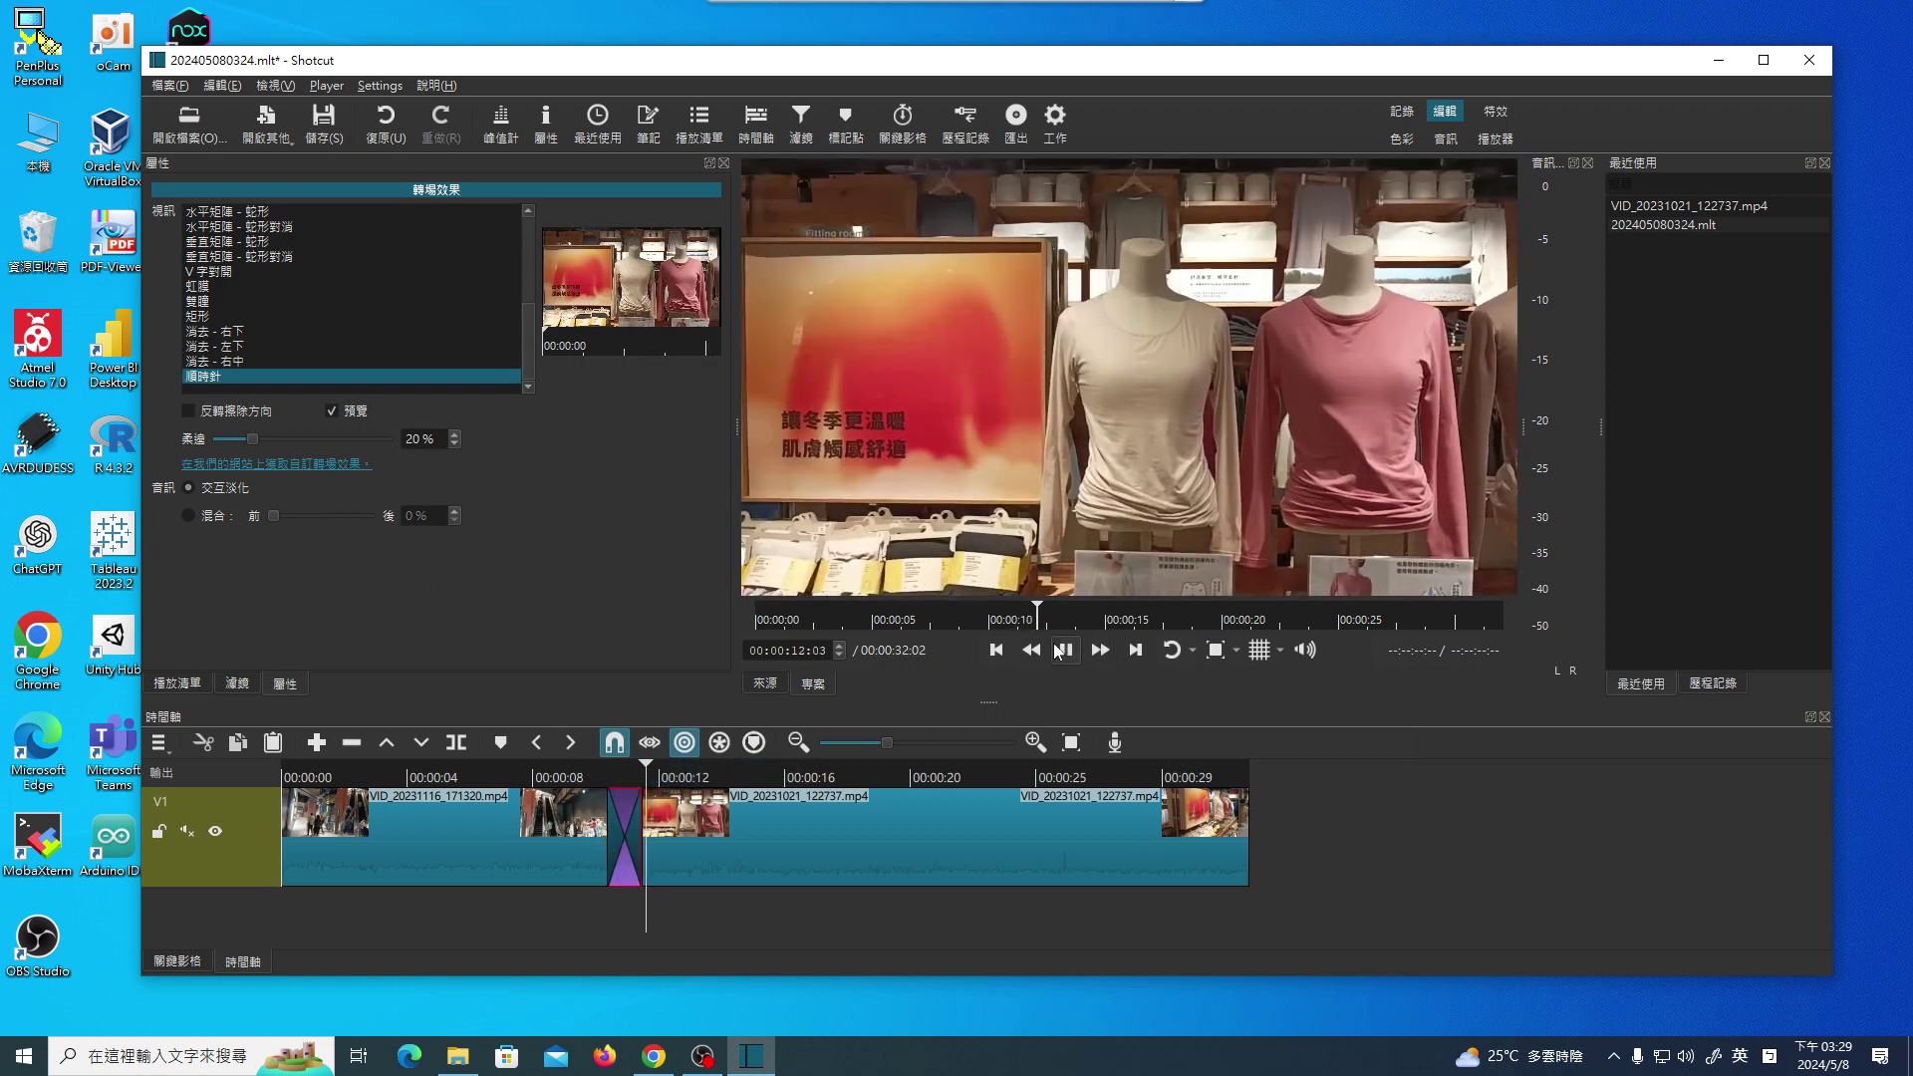
click(1061, 649)
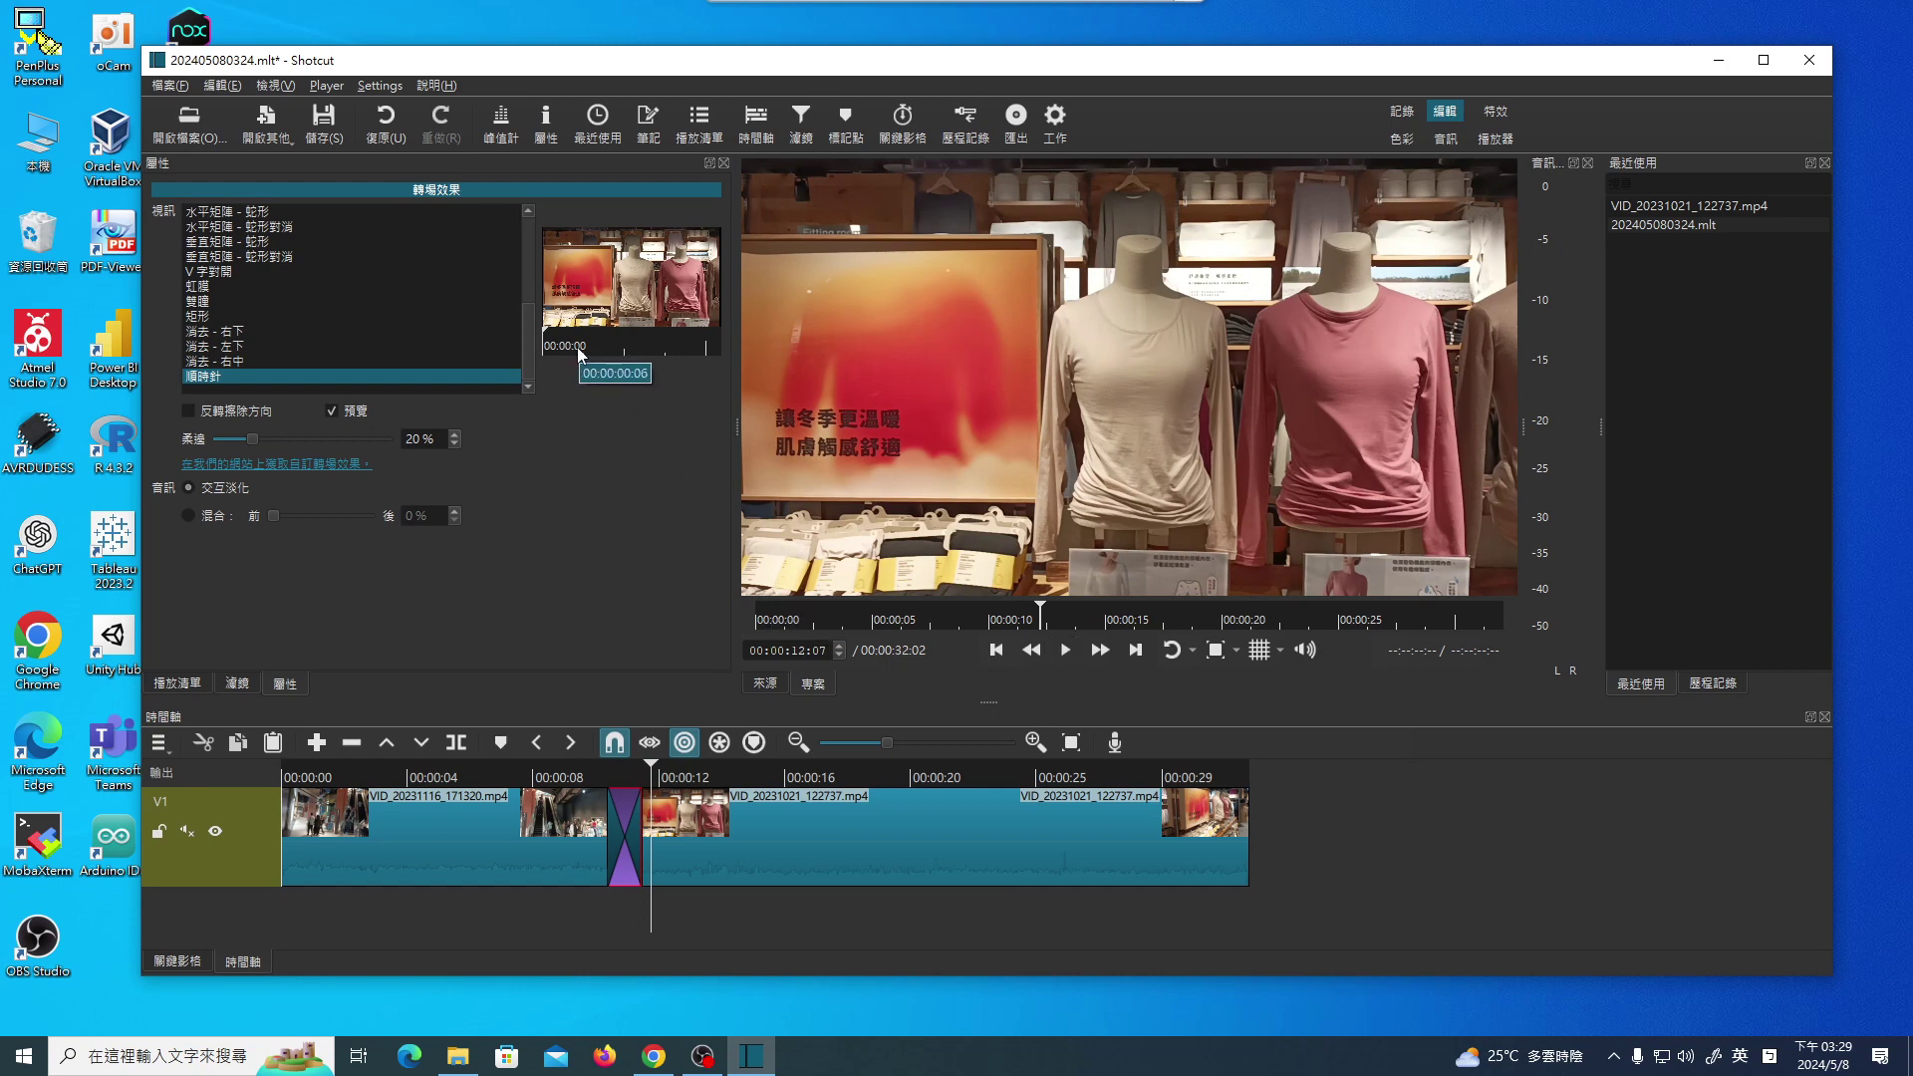
drag(526, 339, 522, 211)
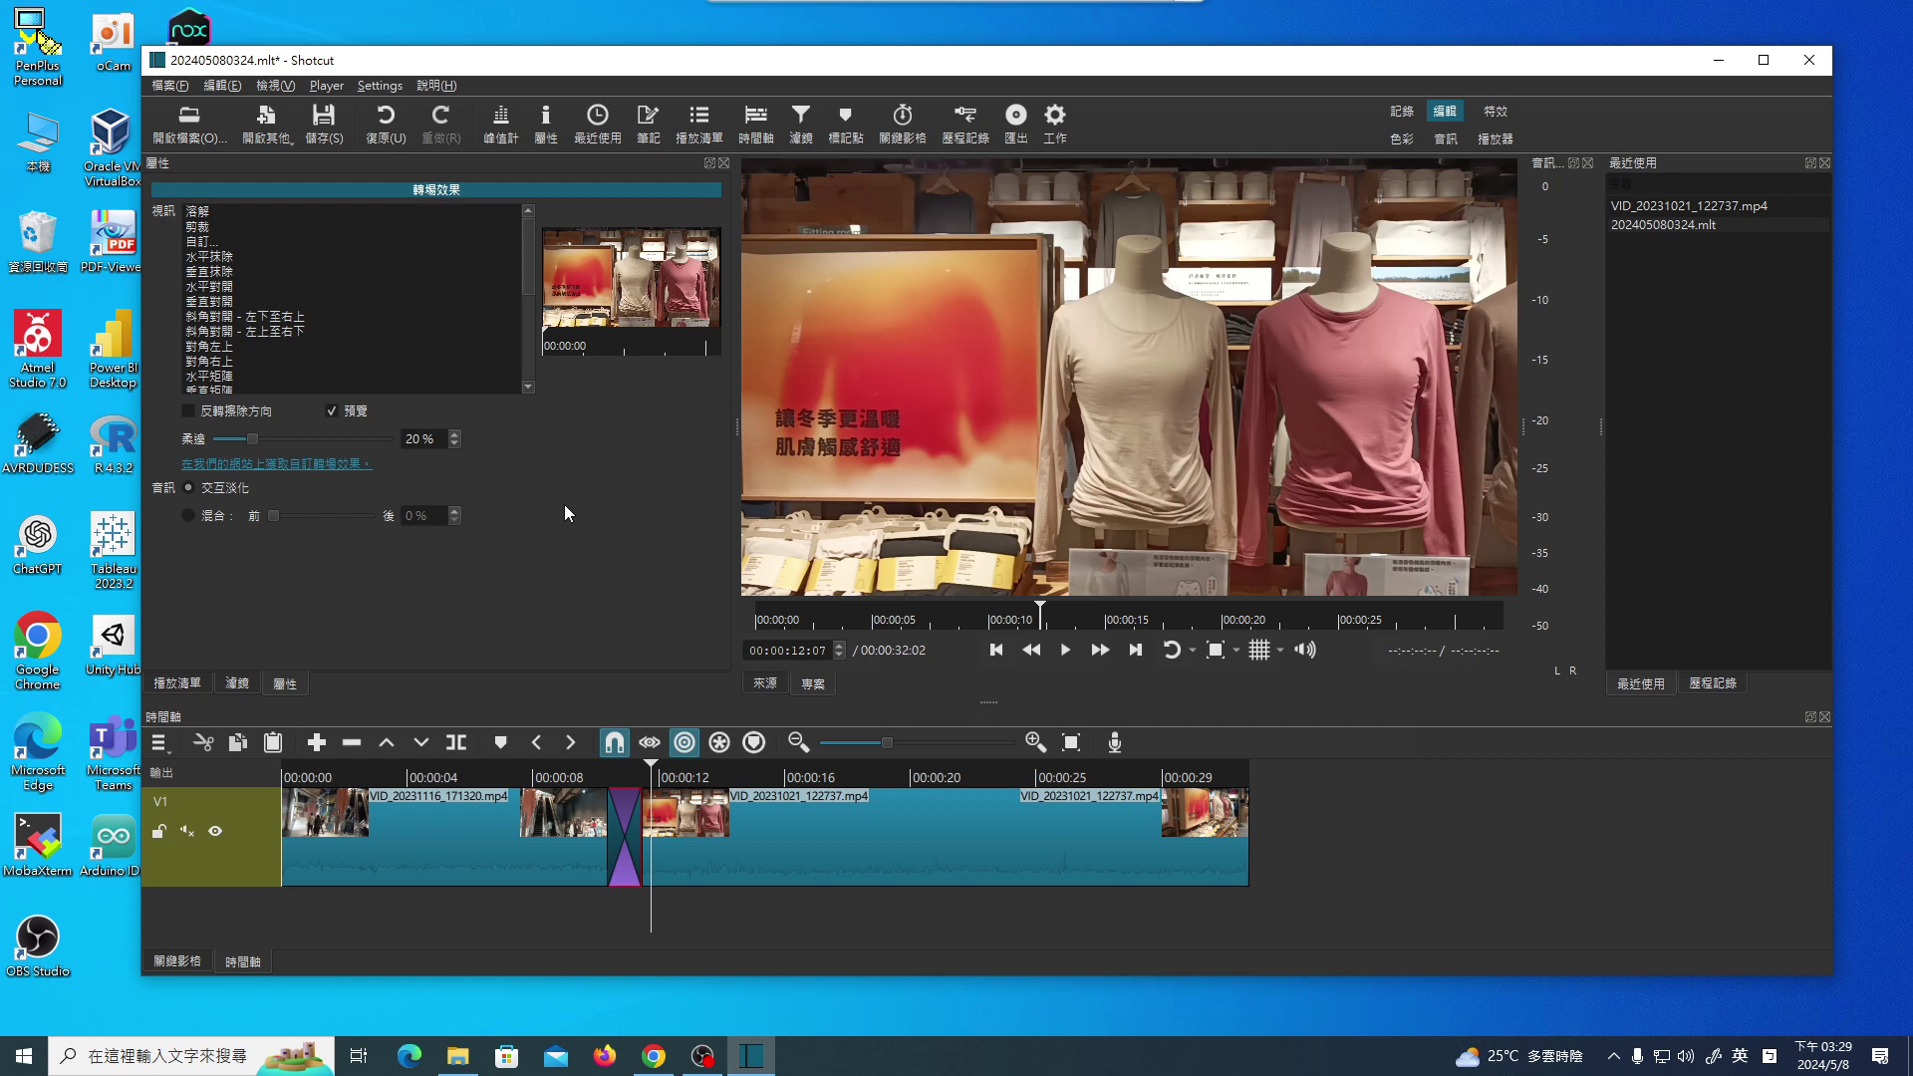
Add VID_20231116_171320 to the end of track V1, overlapping the preceding clip by 2 seconds 17 frames to create a second transition.
click(178, 684)
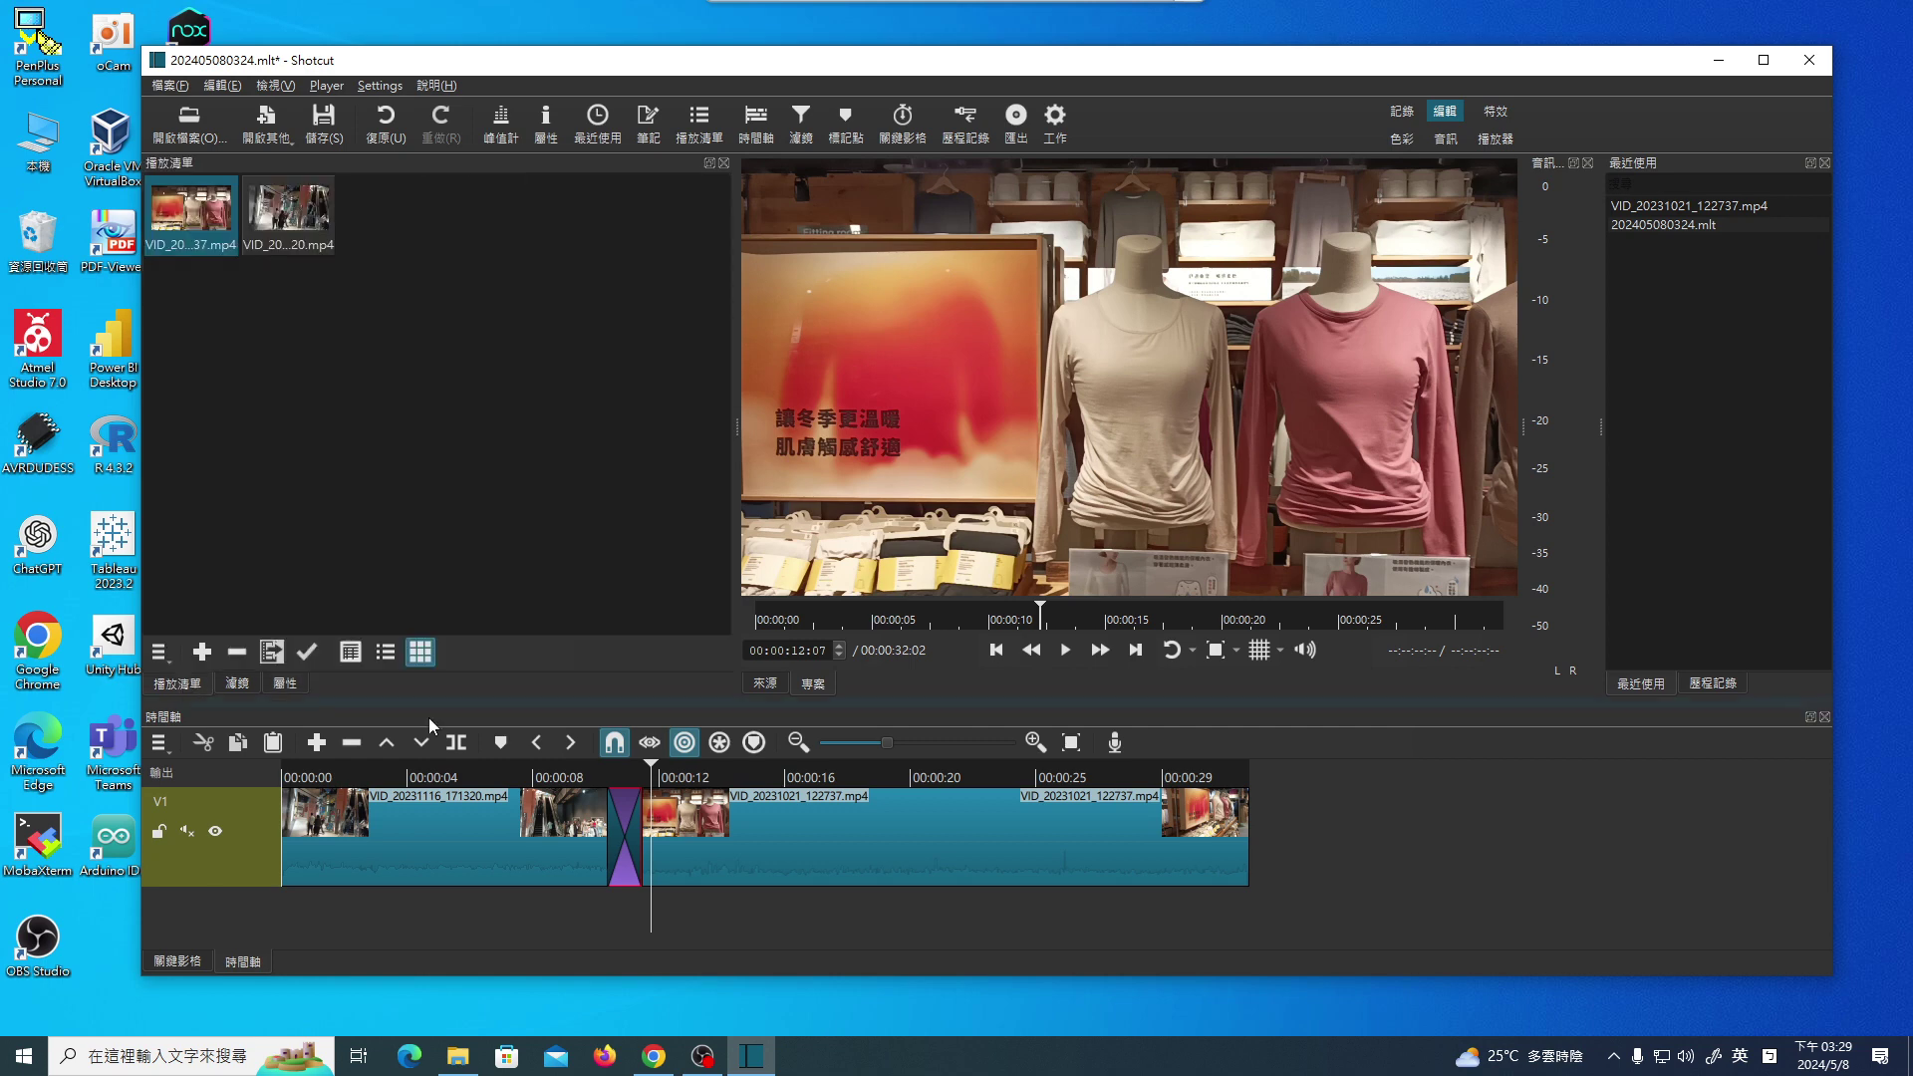
click(798, 742)
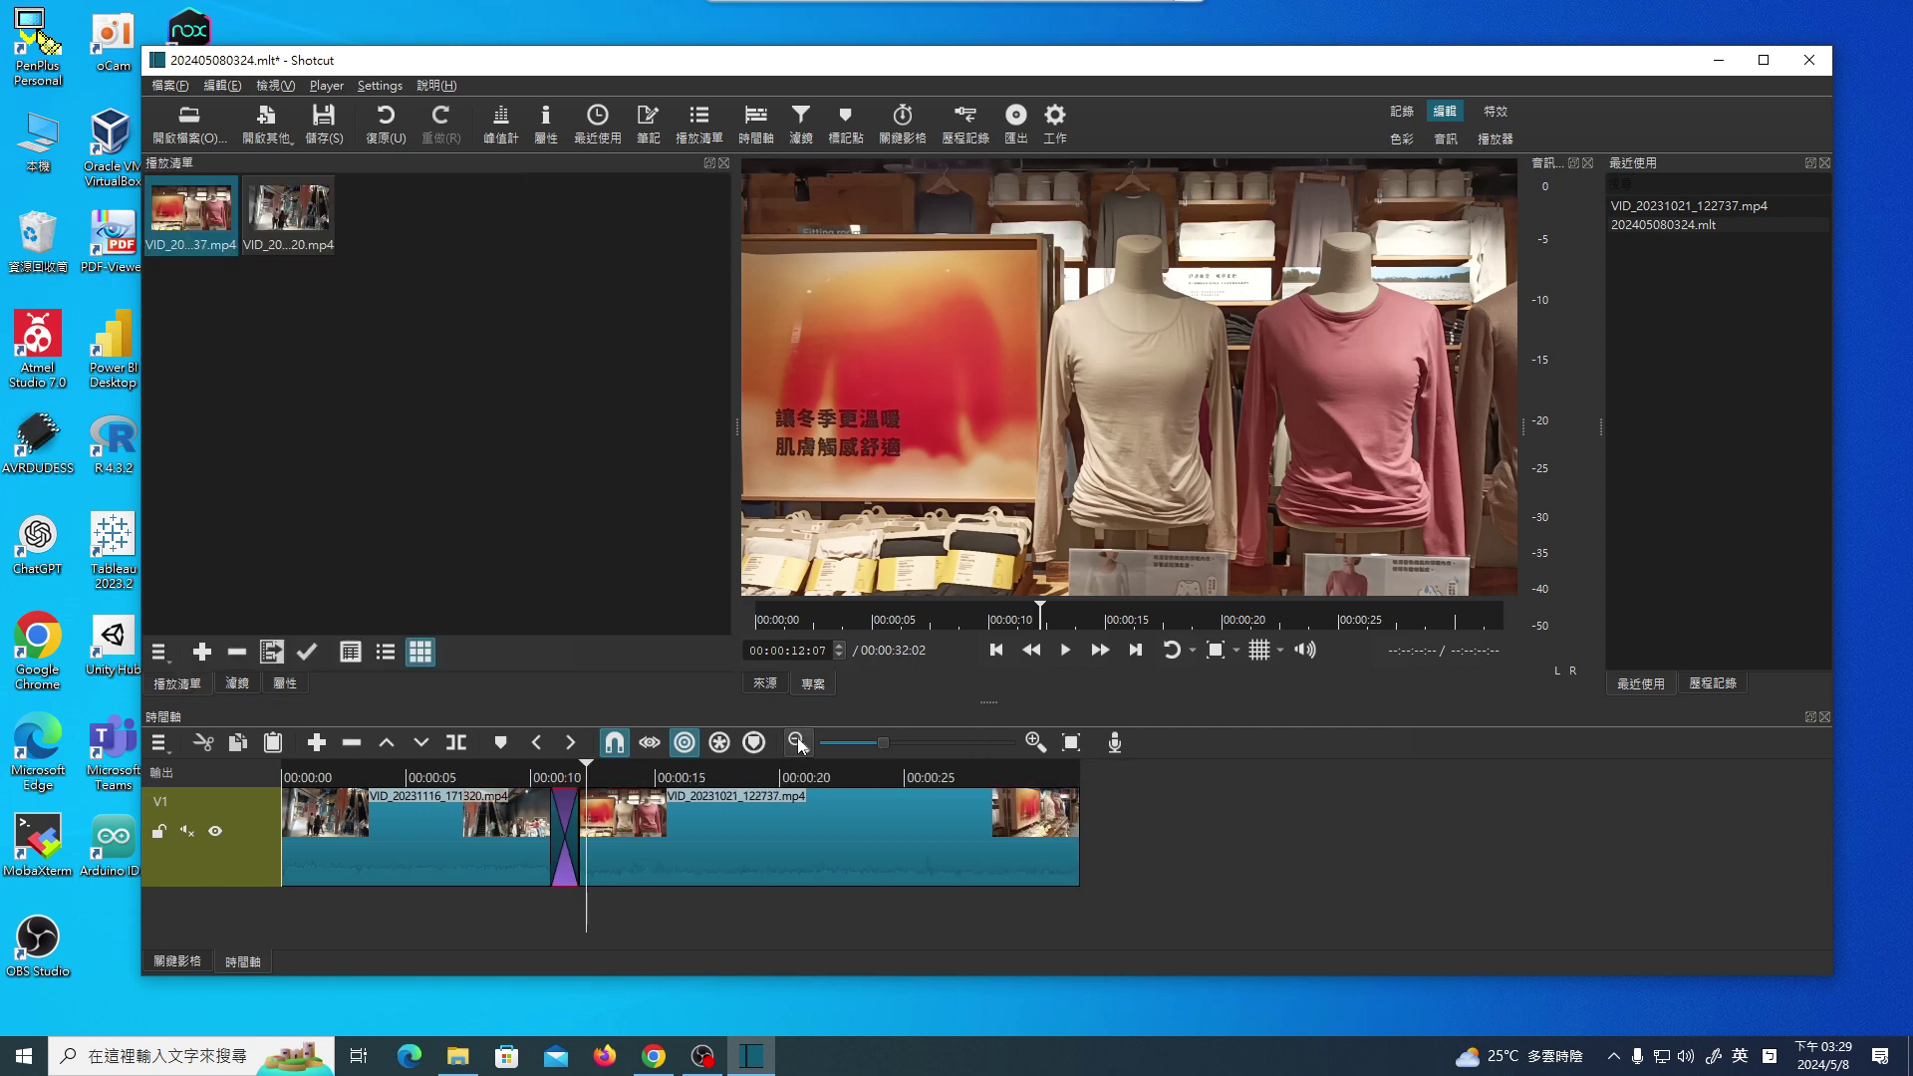
drag(299, 213, 1210, 839)
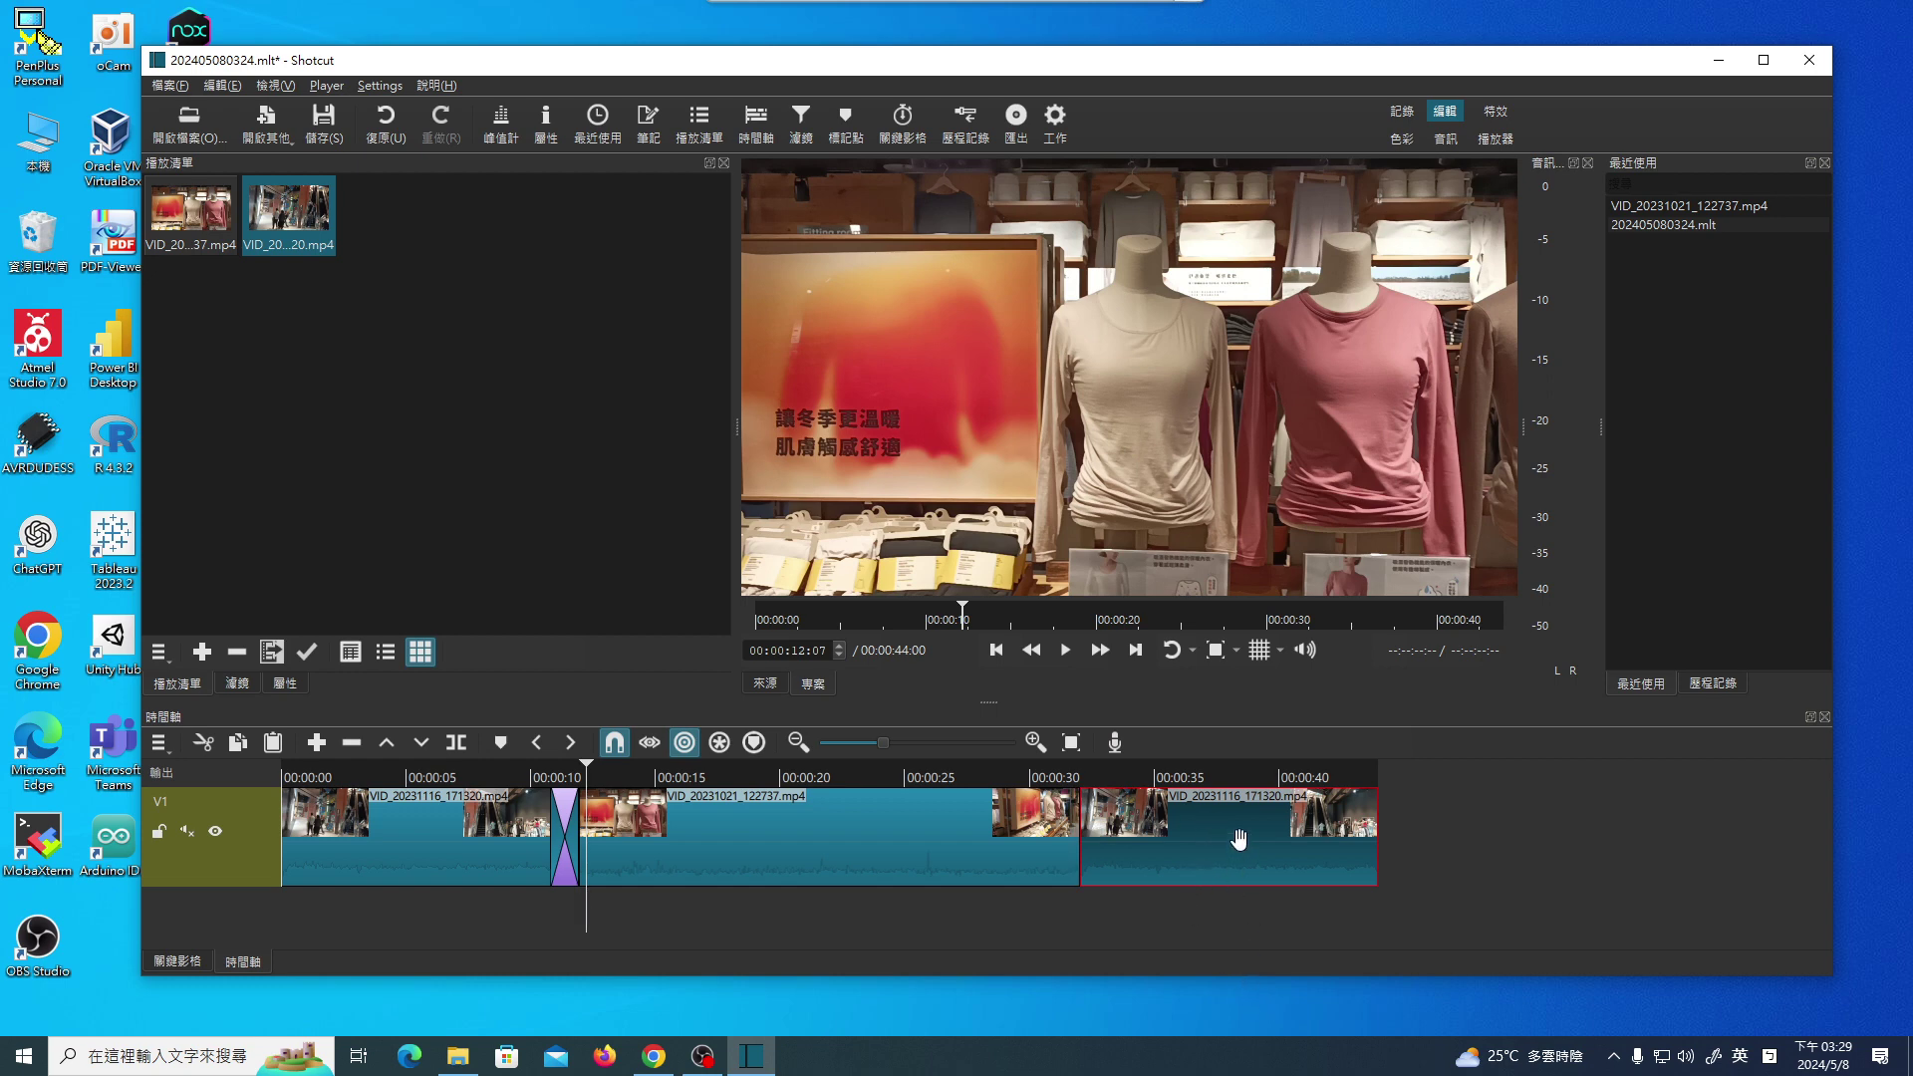
drag(1238, 839, 1146, 843)
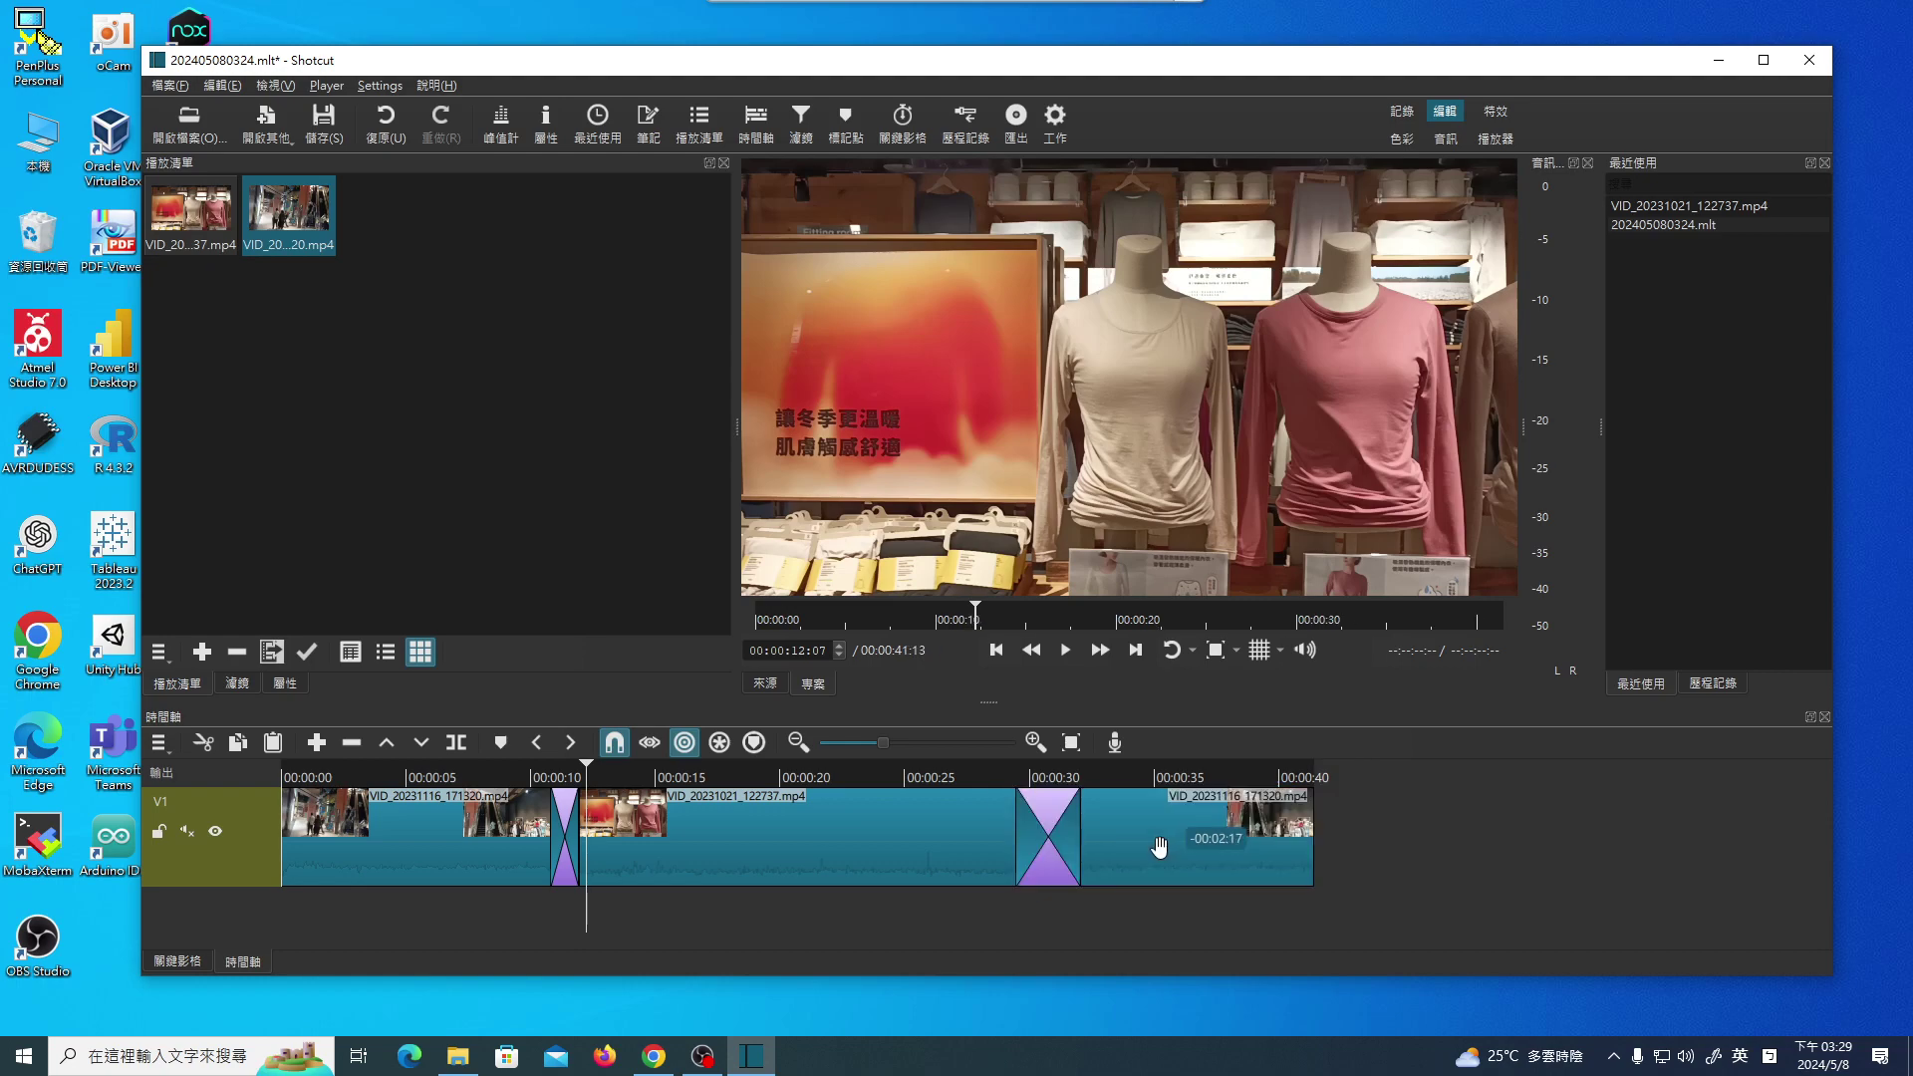
Play back the second transition from shortly before its start until just after its end.
click(1001, 769)
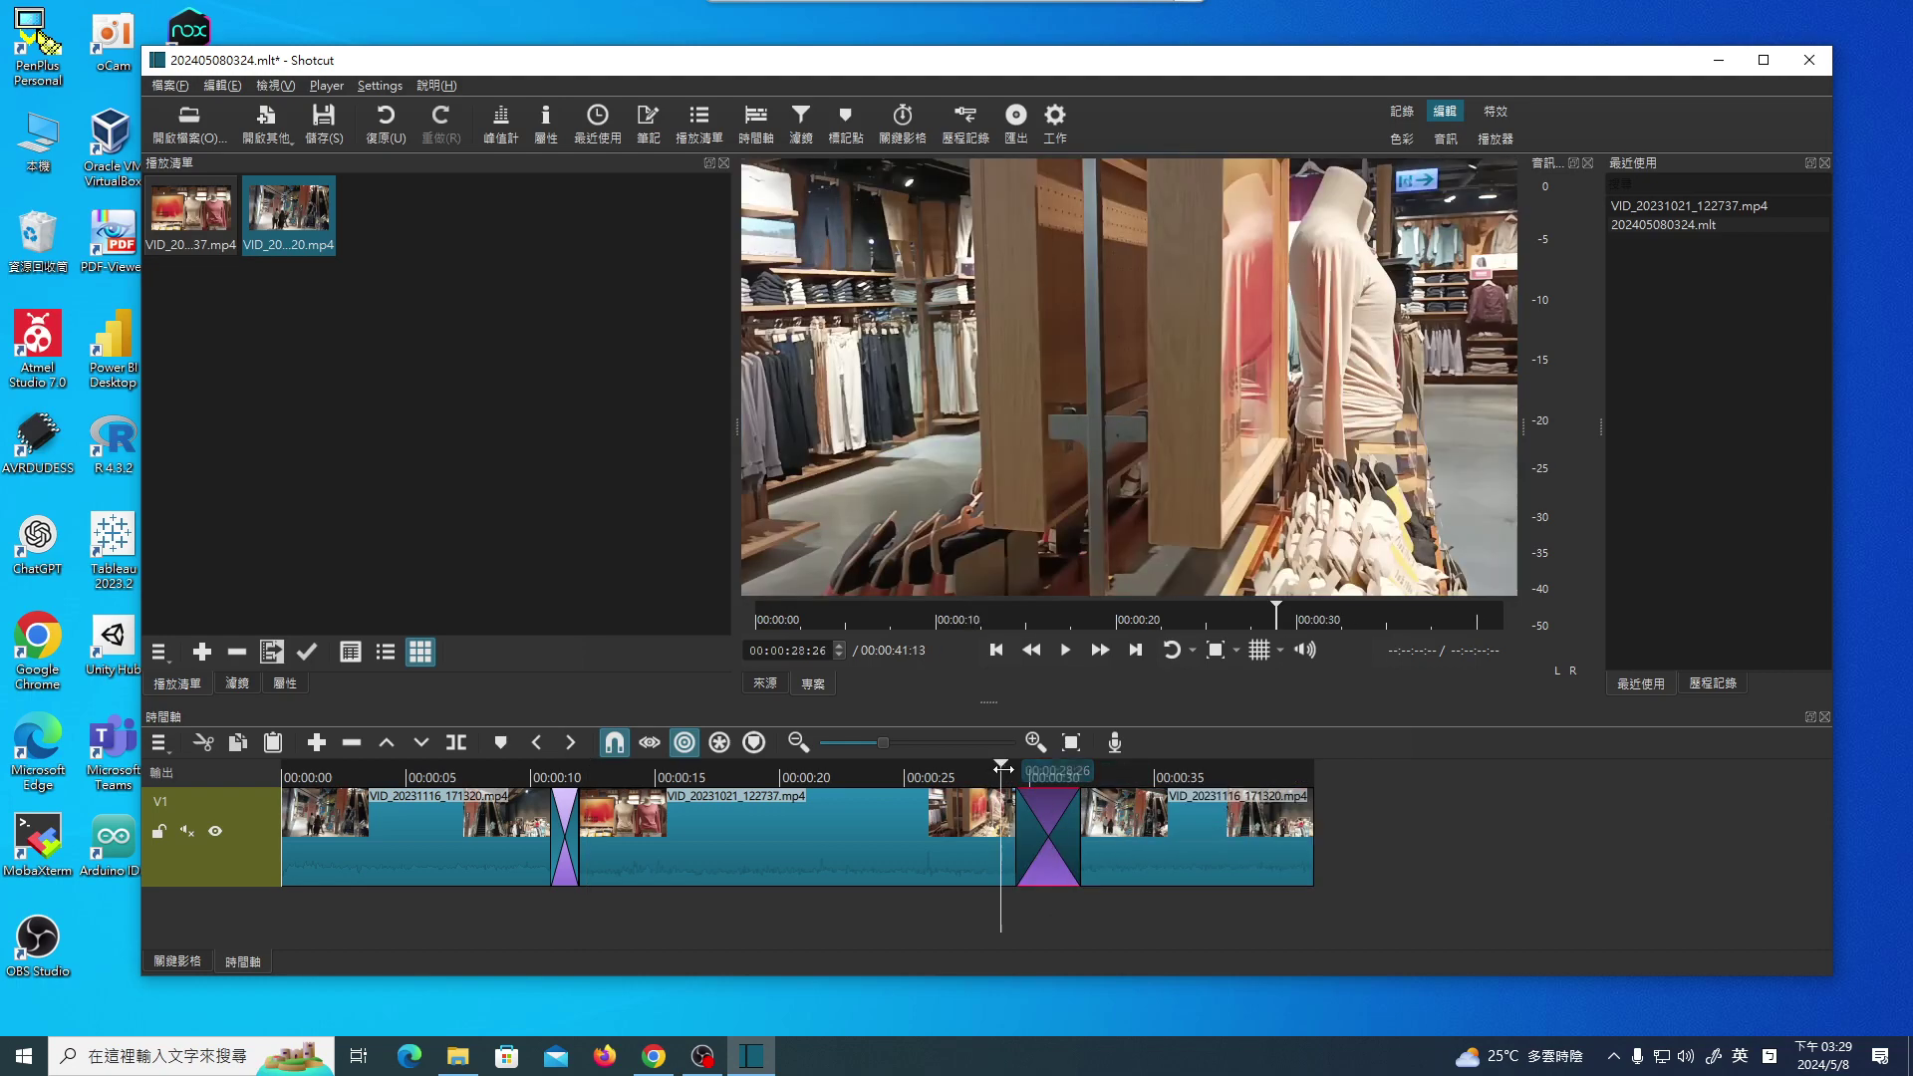
click(1066, 650)
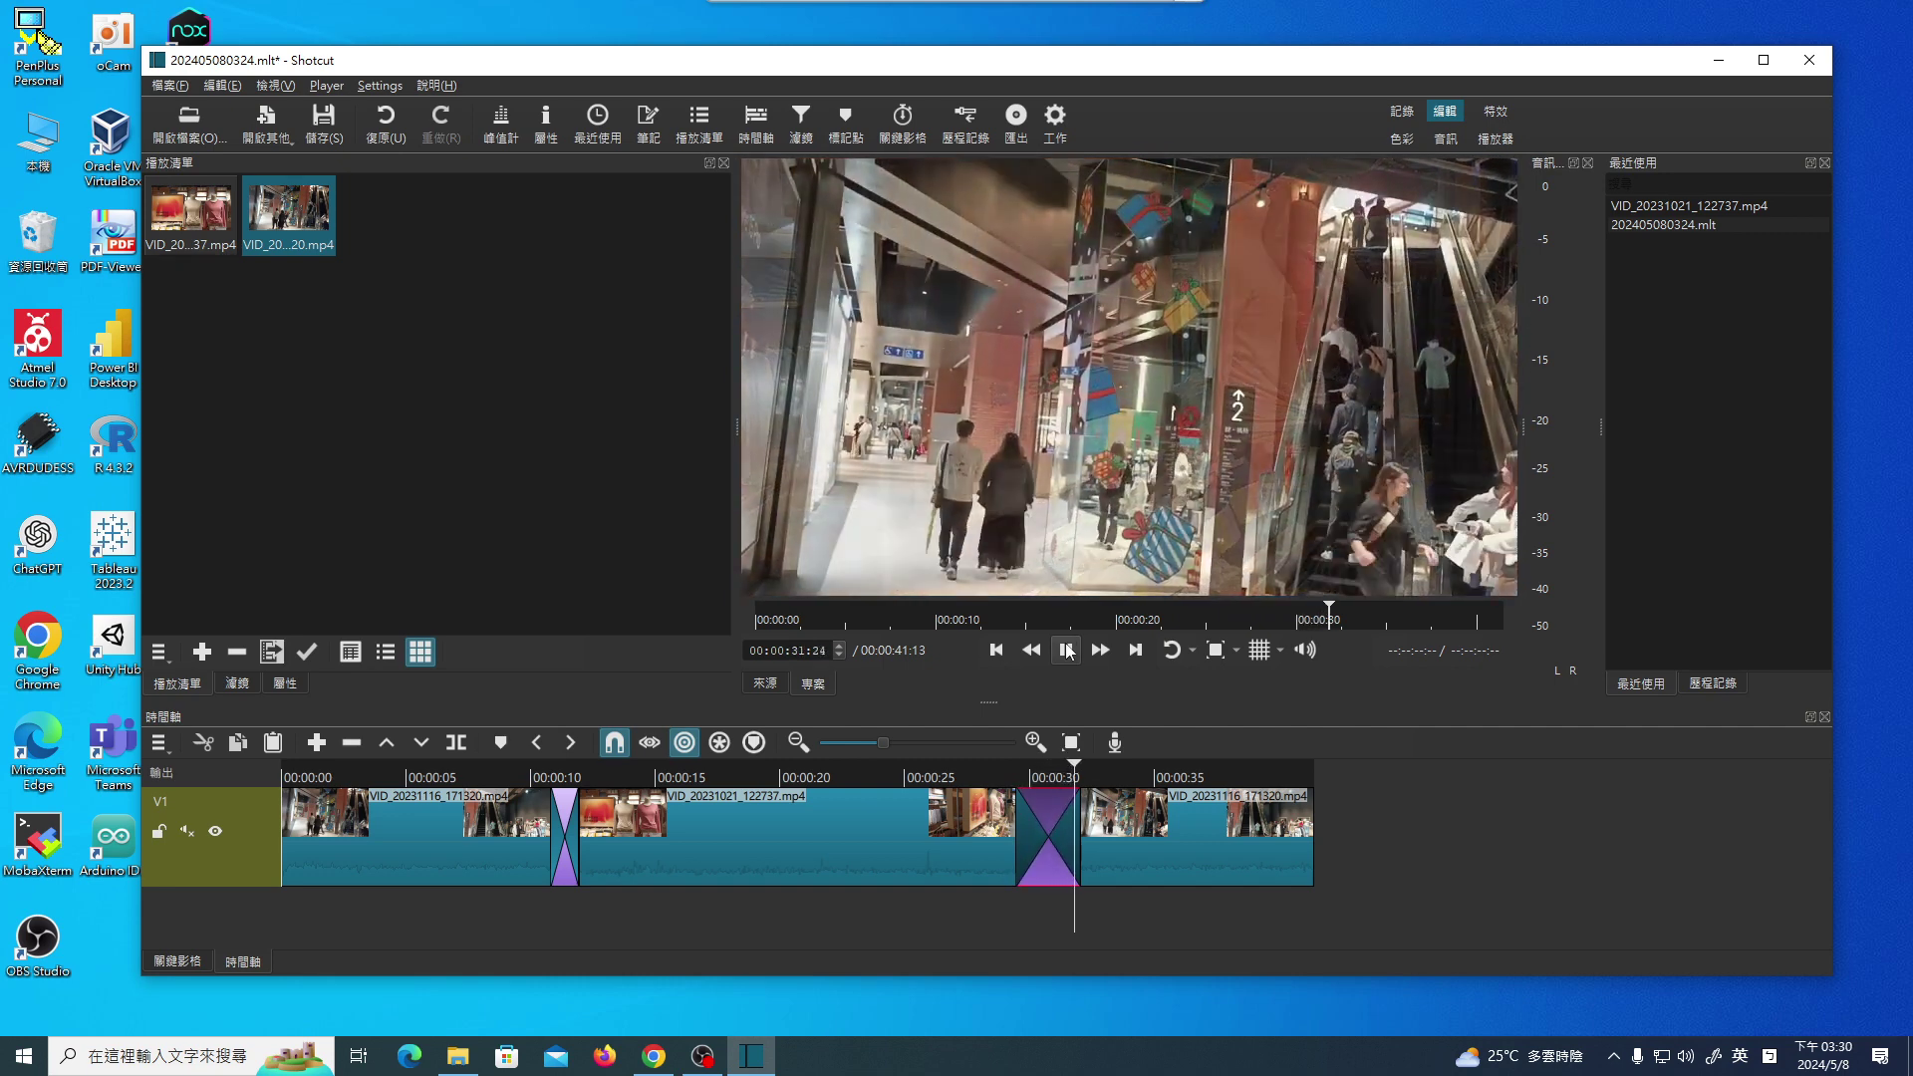
click(1066, 649)
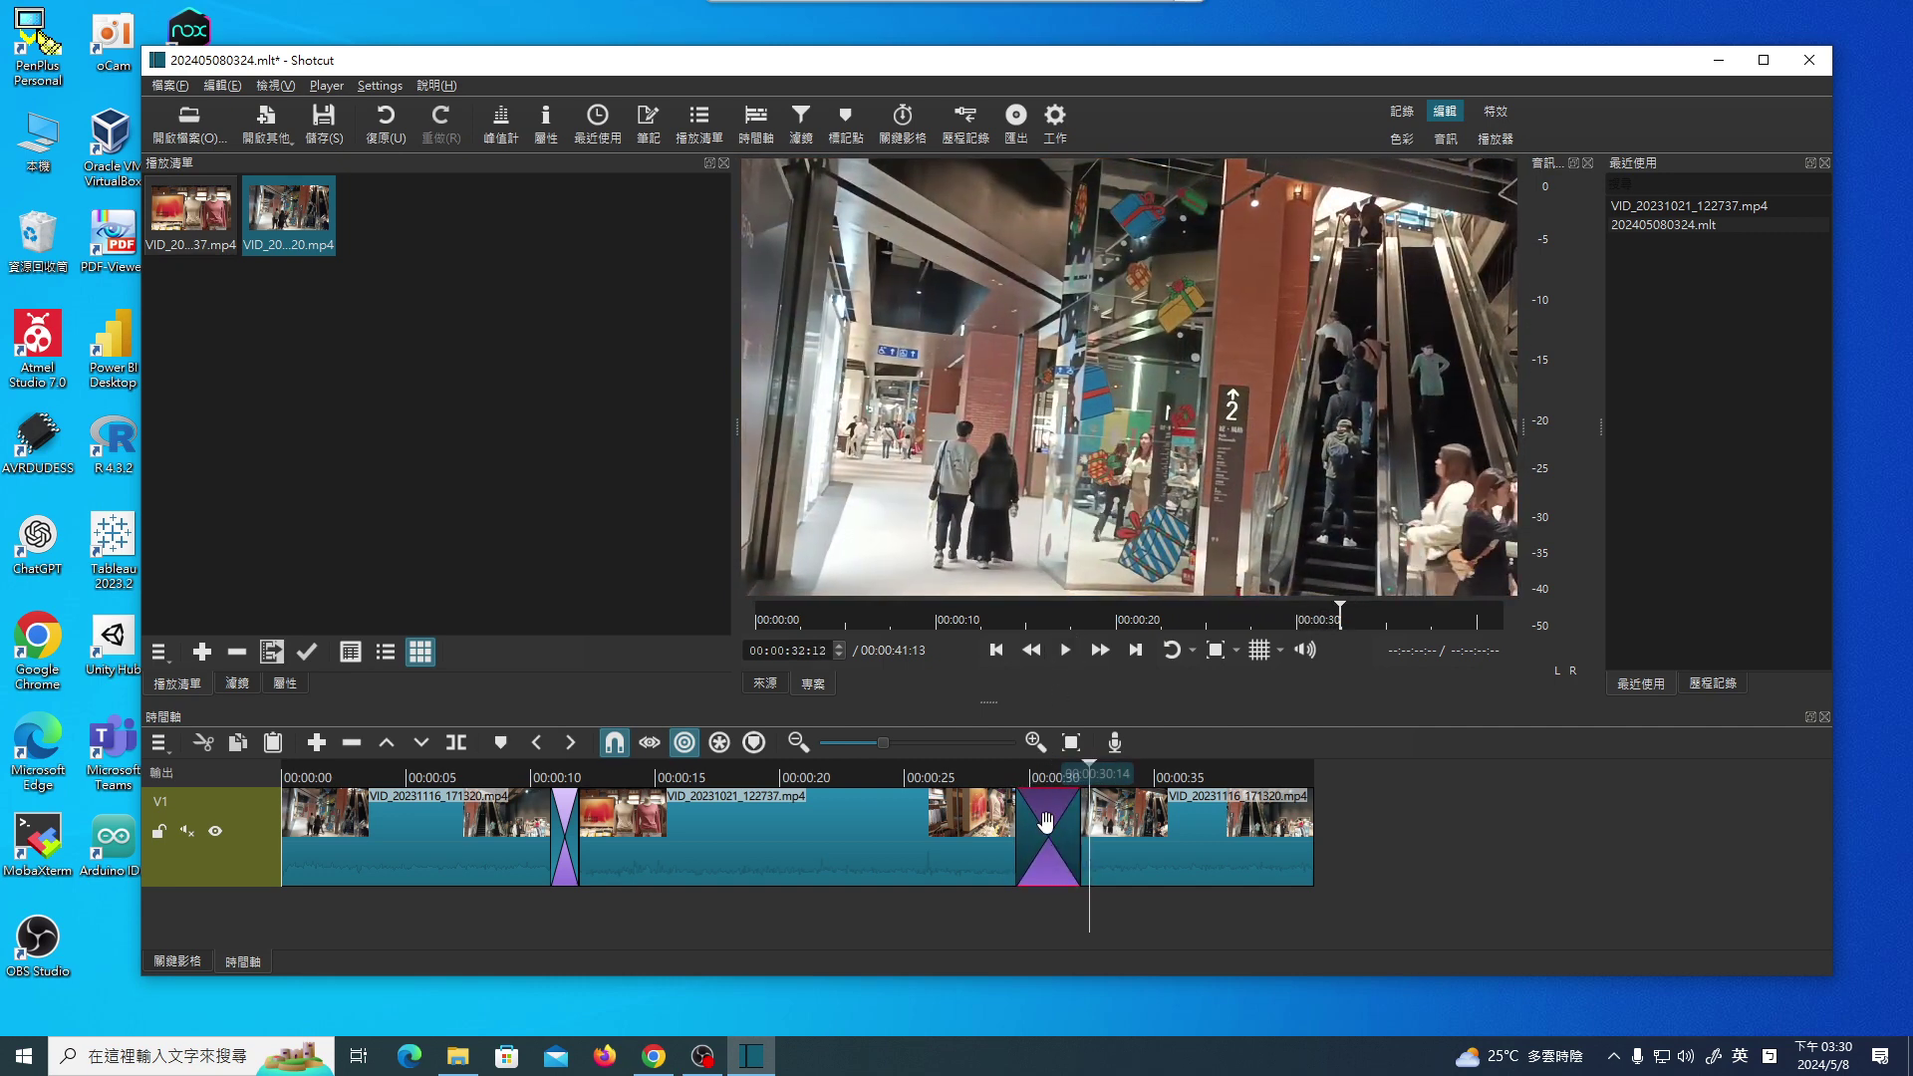
Set the second transition's video effect to 斜角對開 - 左下至右上, with the playhead placed inside the transition.
click(1047, 775)
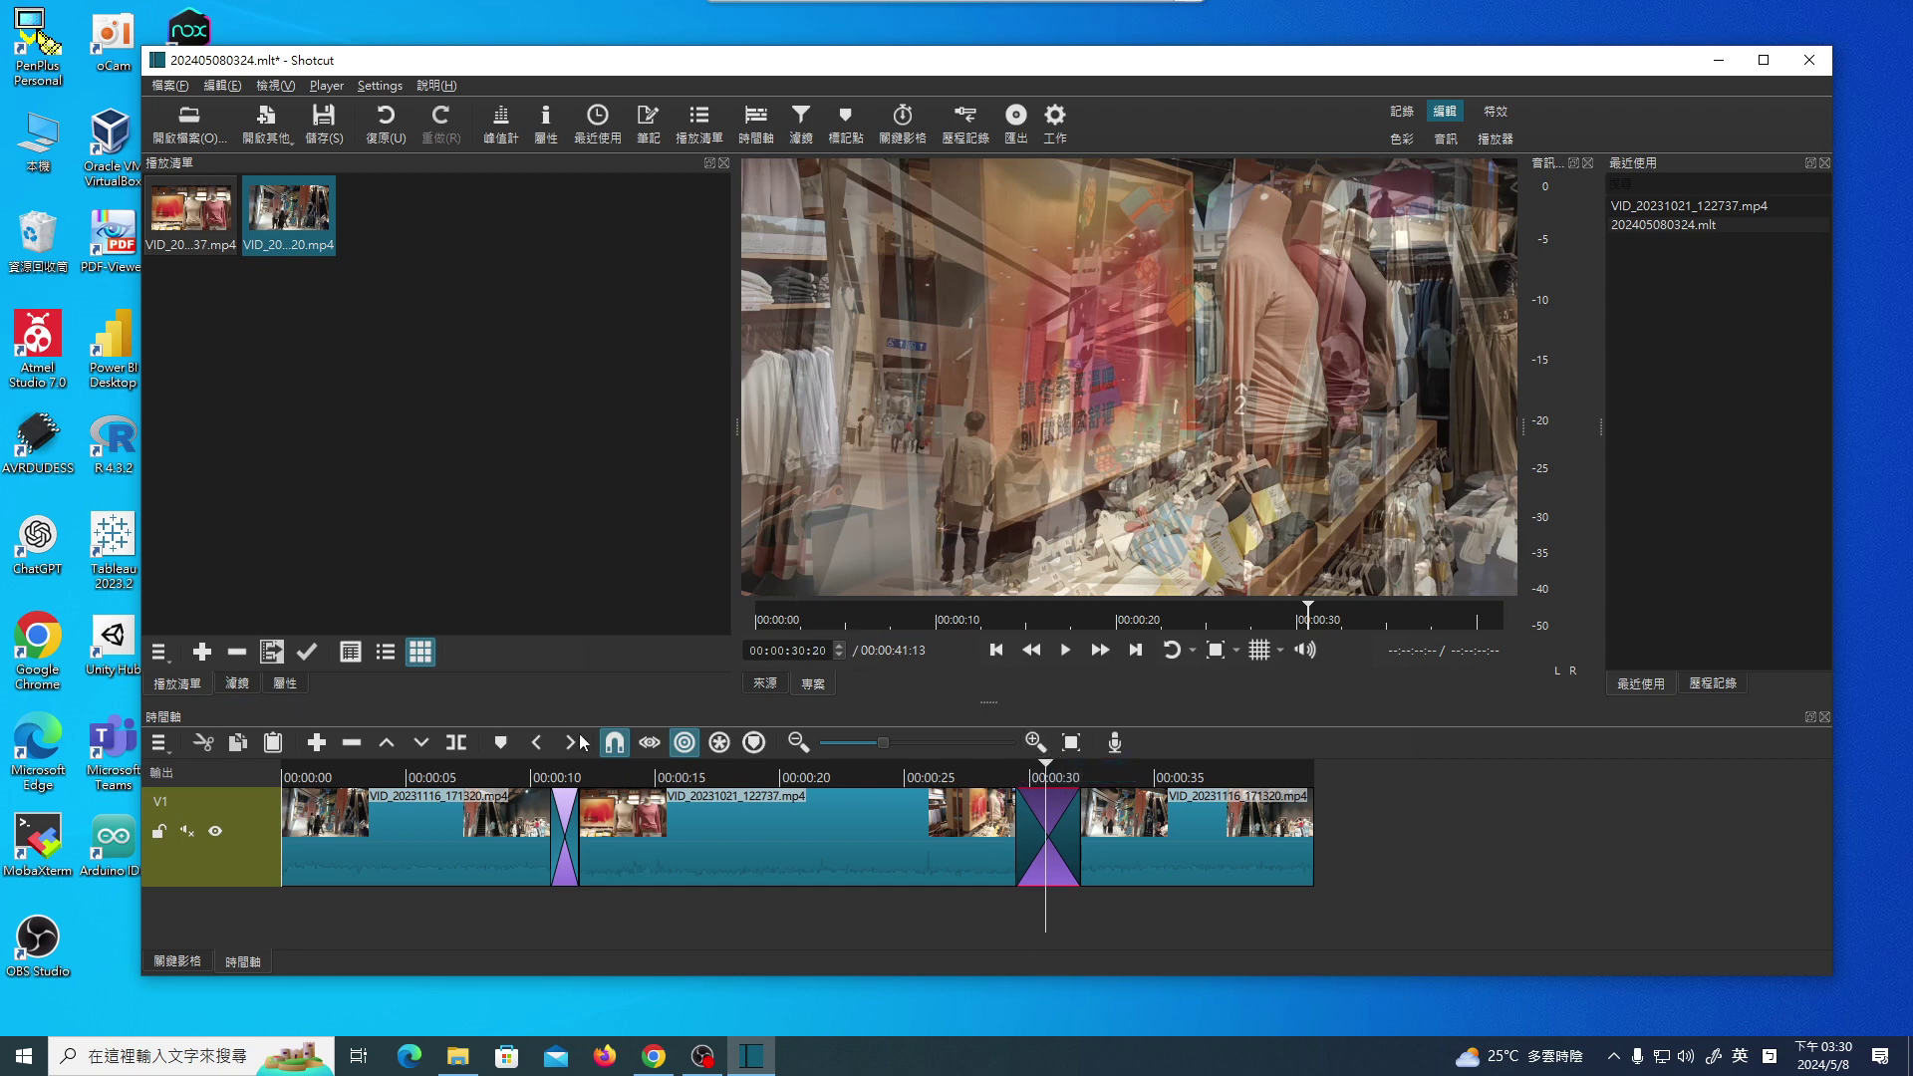
click(285, 683)
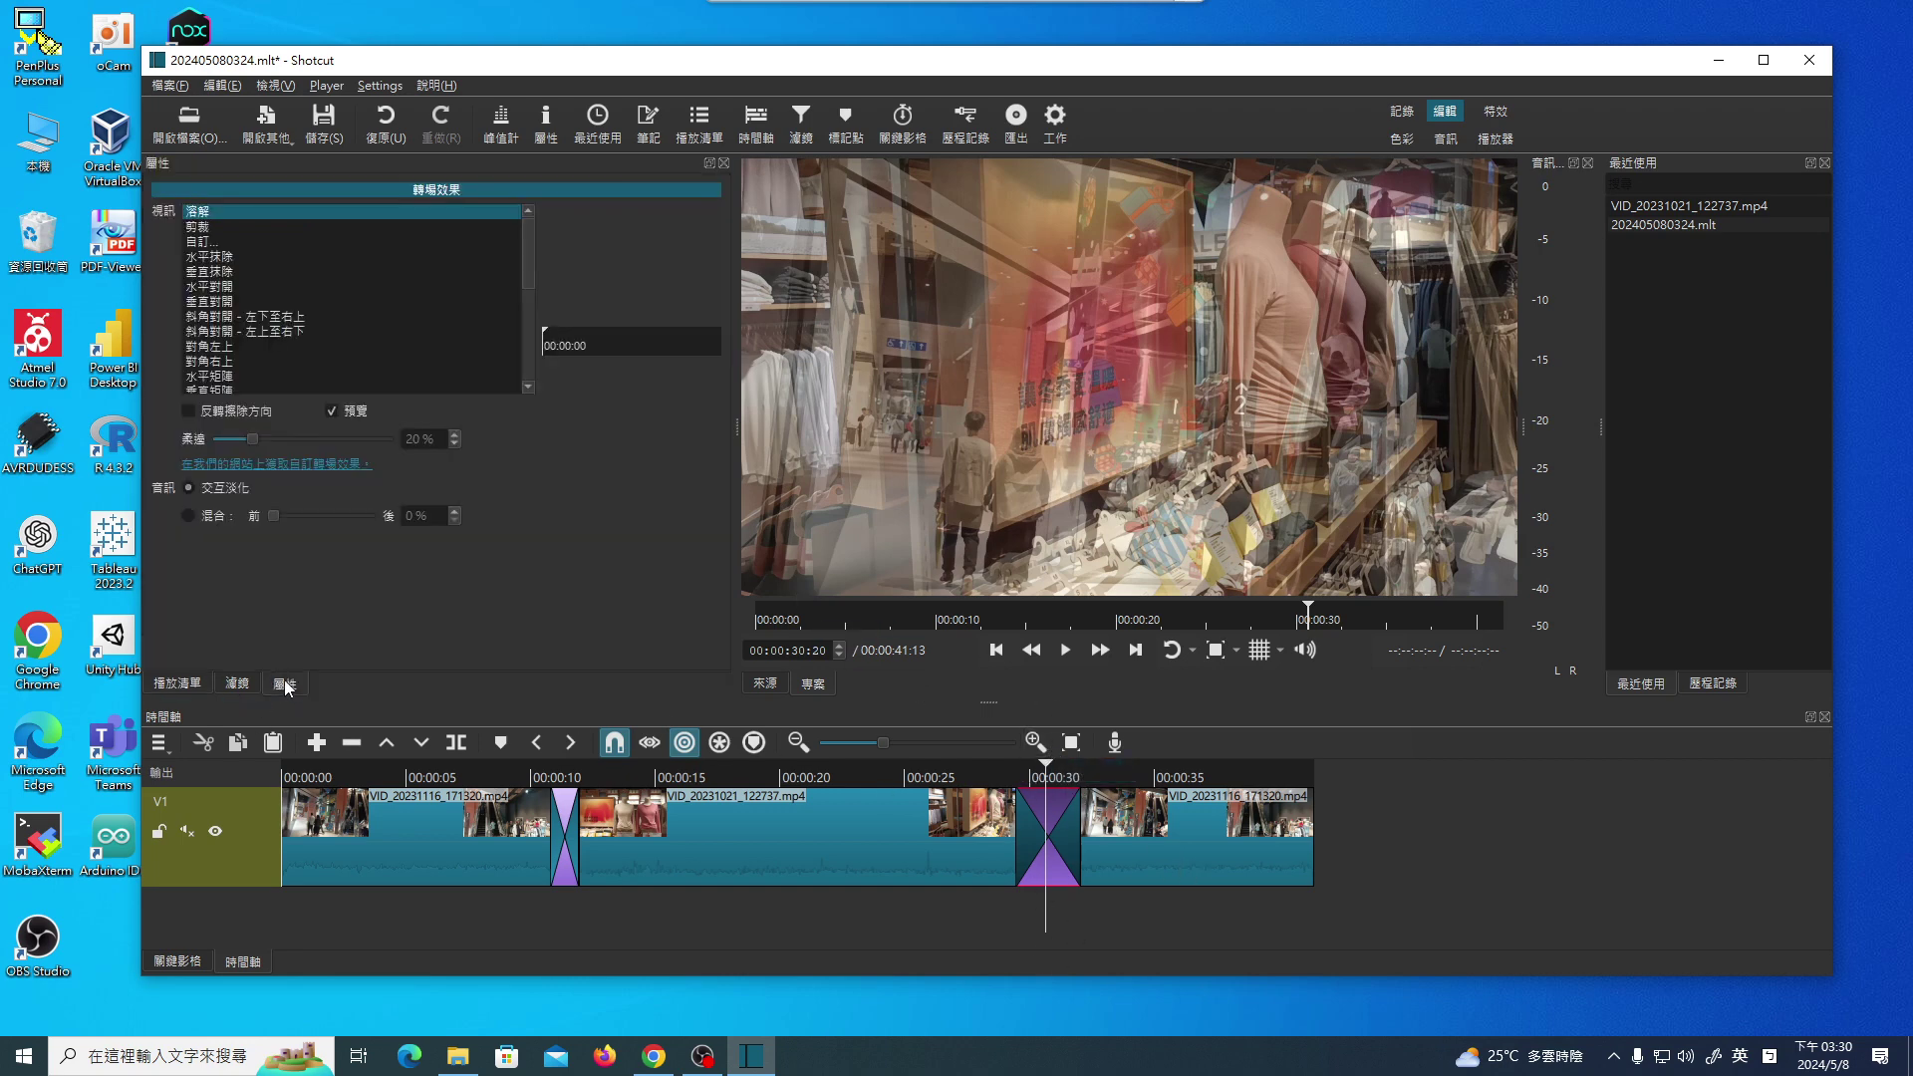
click(227, 317)
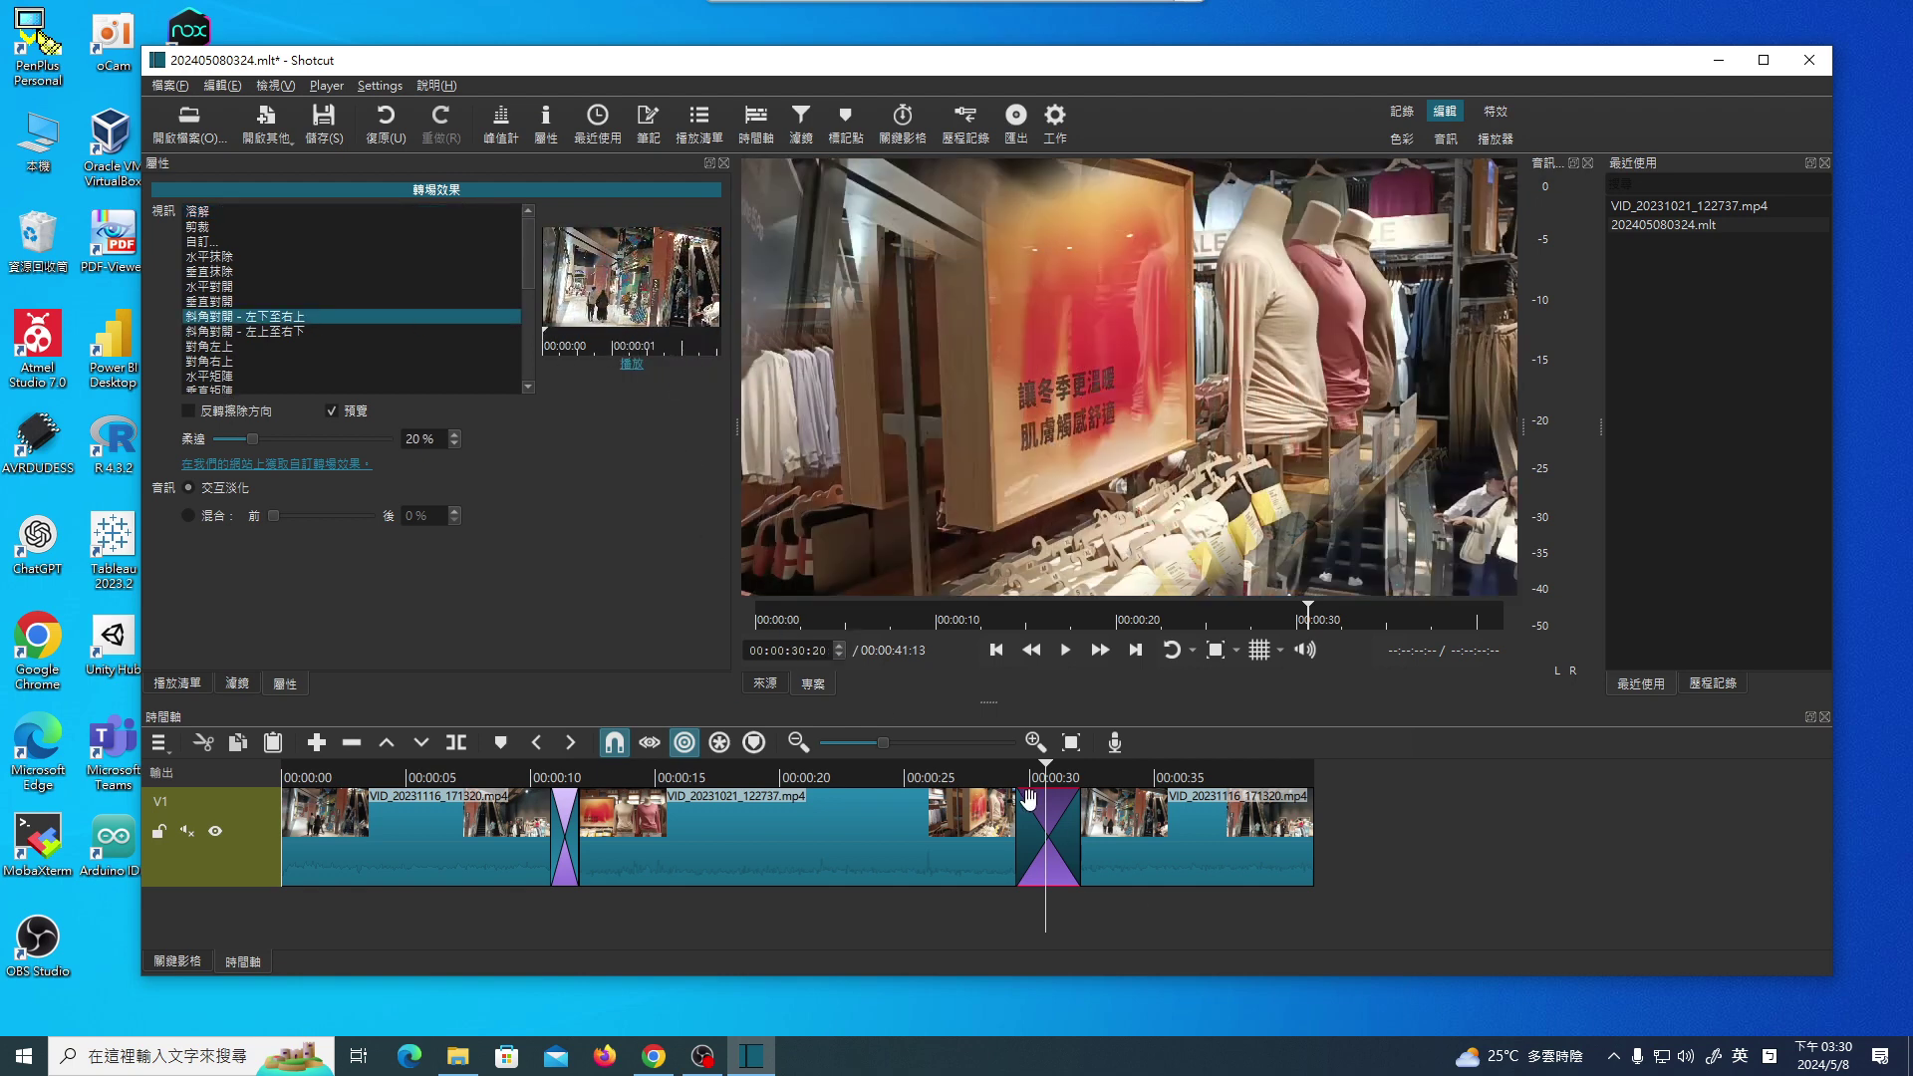
Play back the second transition's diagonal effect twice, pausing the second playback midway through the transition.
click(1001, 775)
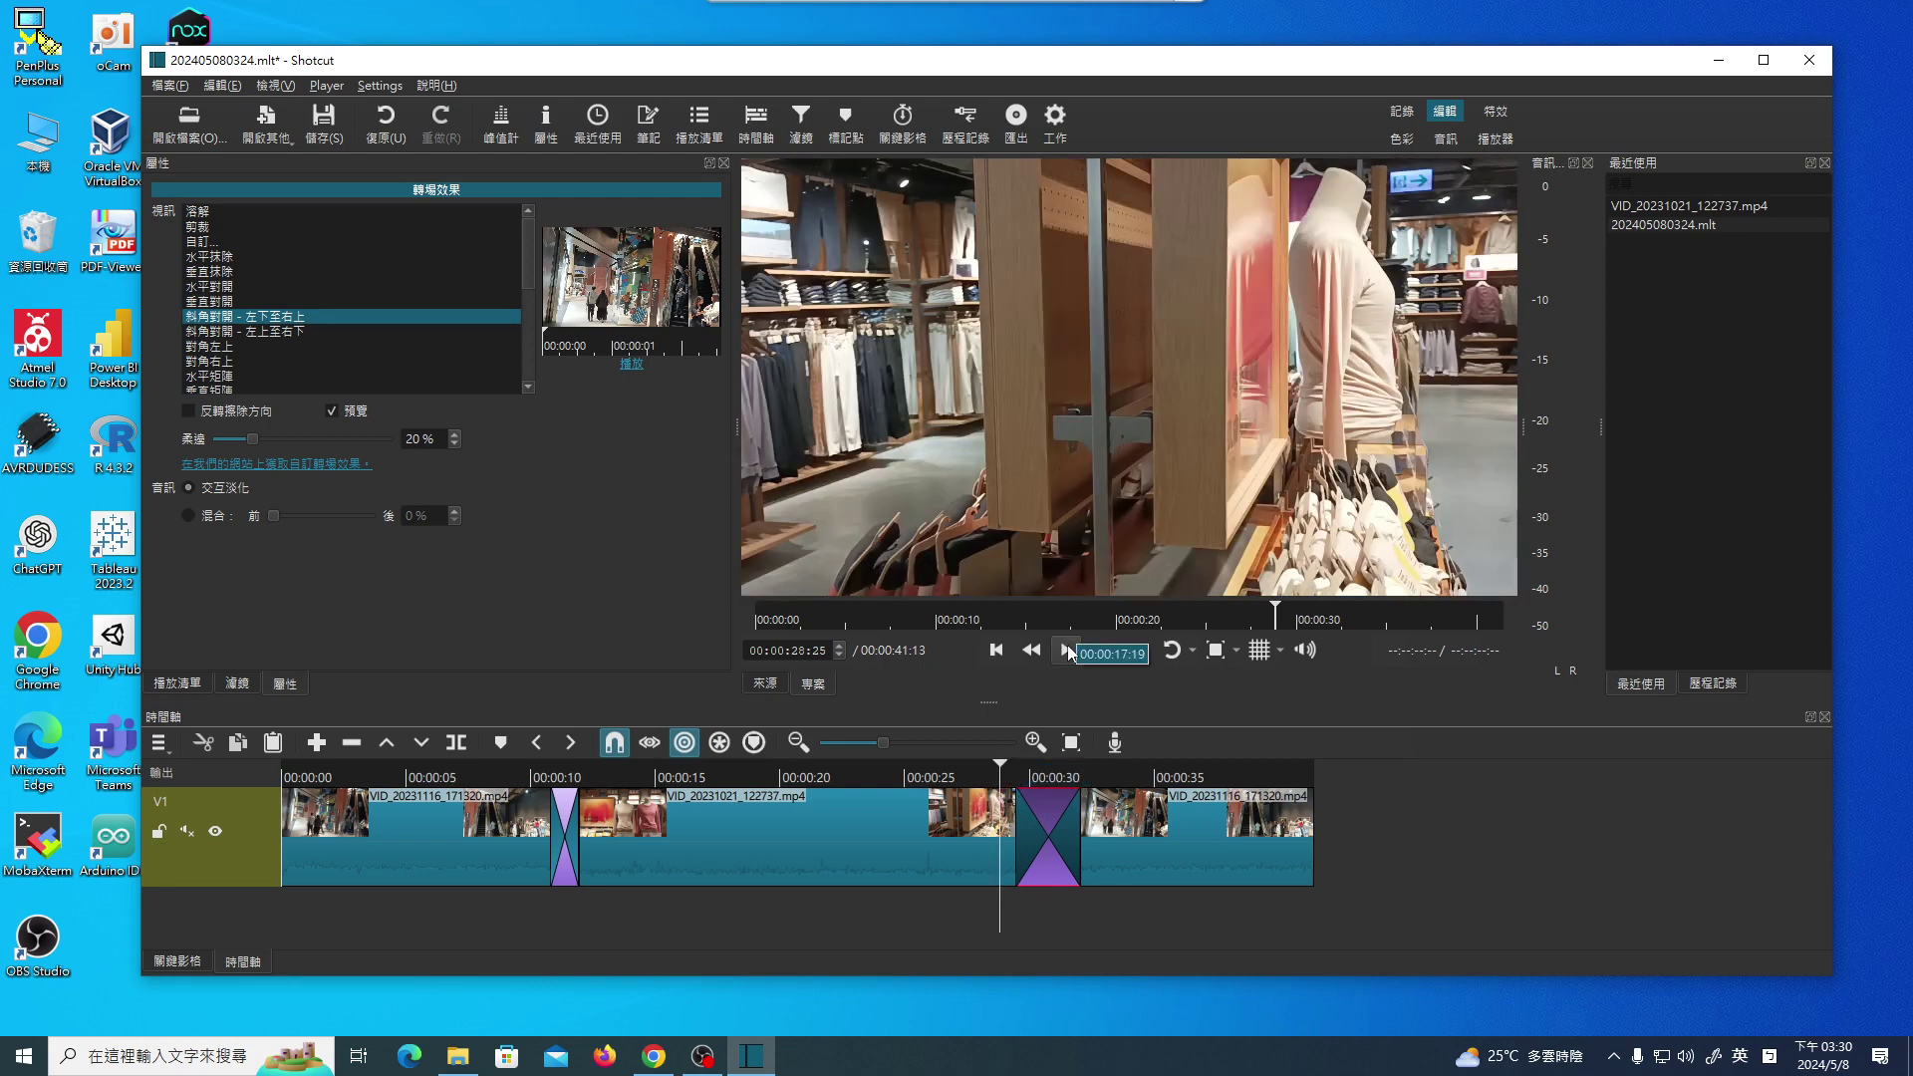
click(1067, 651)
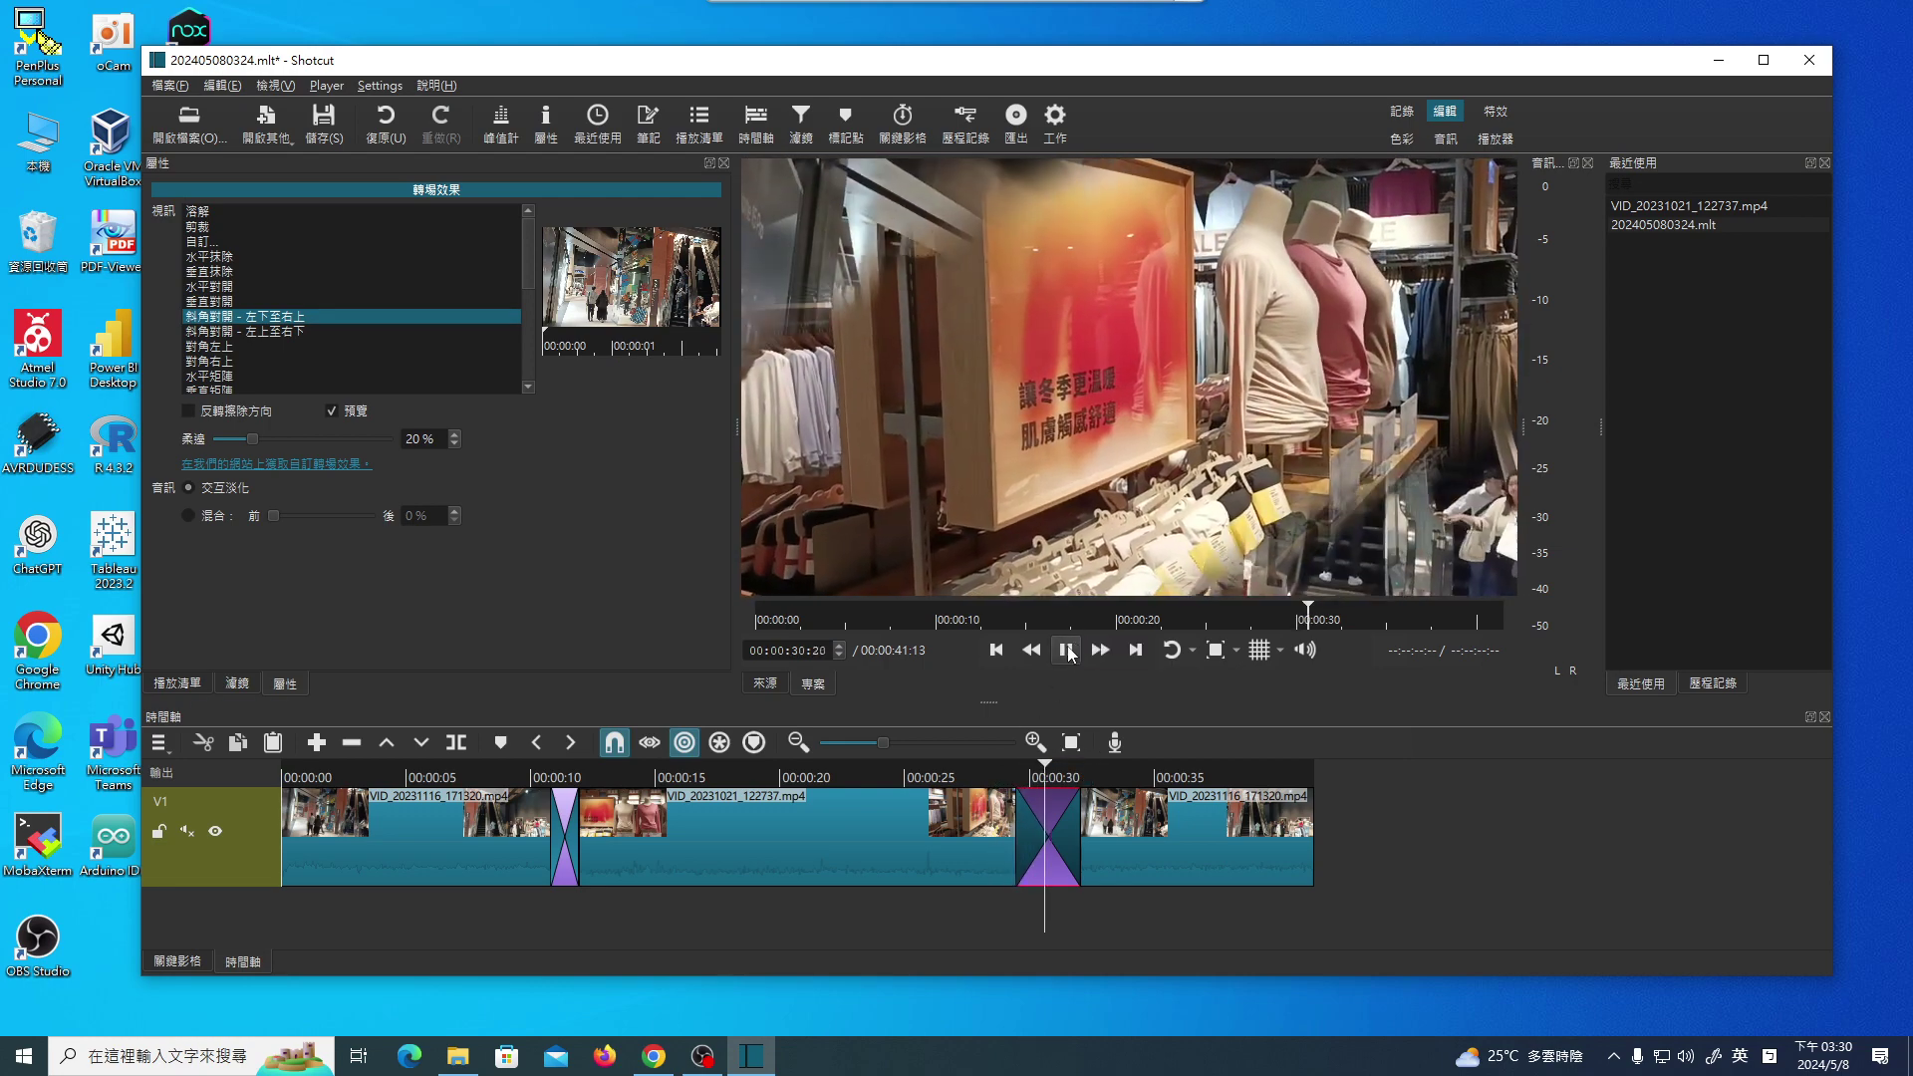
click(1061, 653)
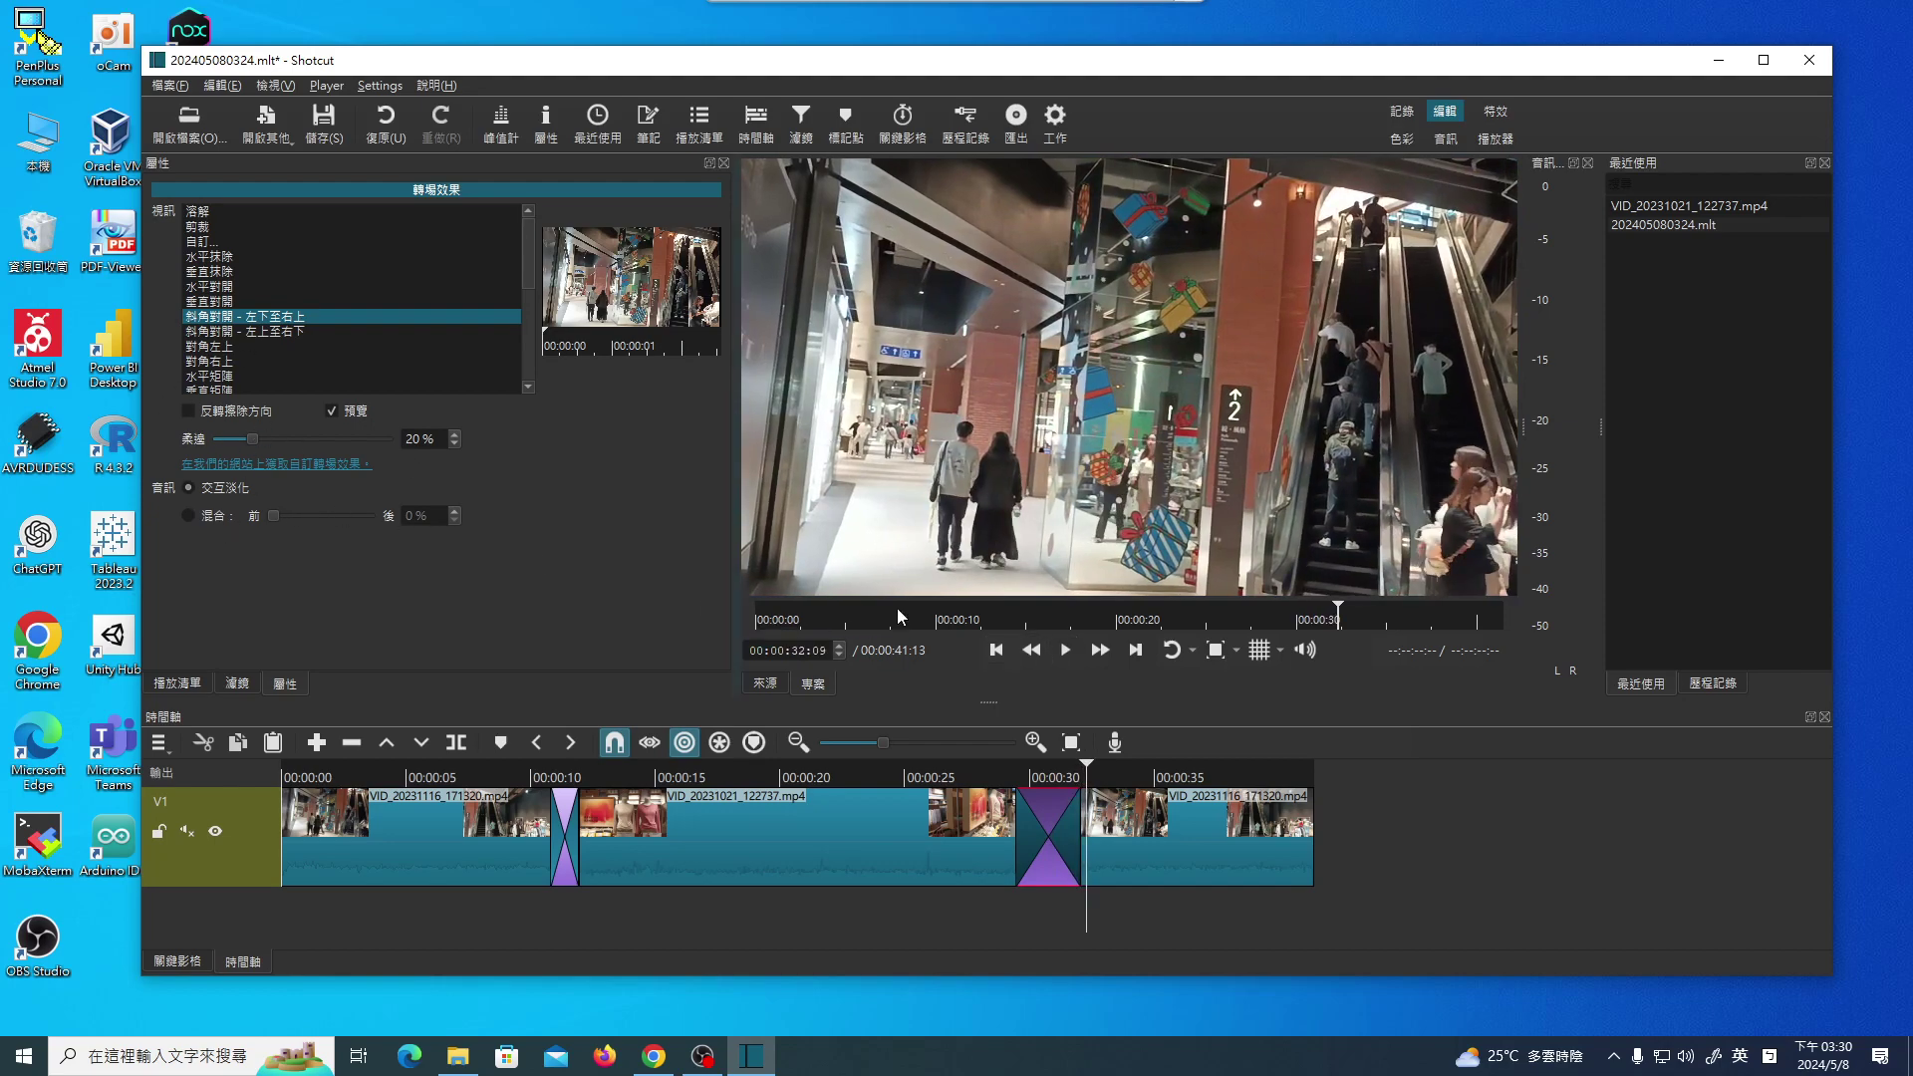
click(999, 783)
click(1067, 650)
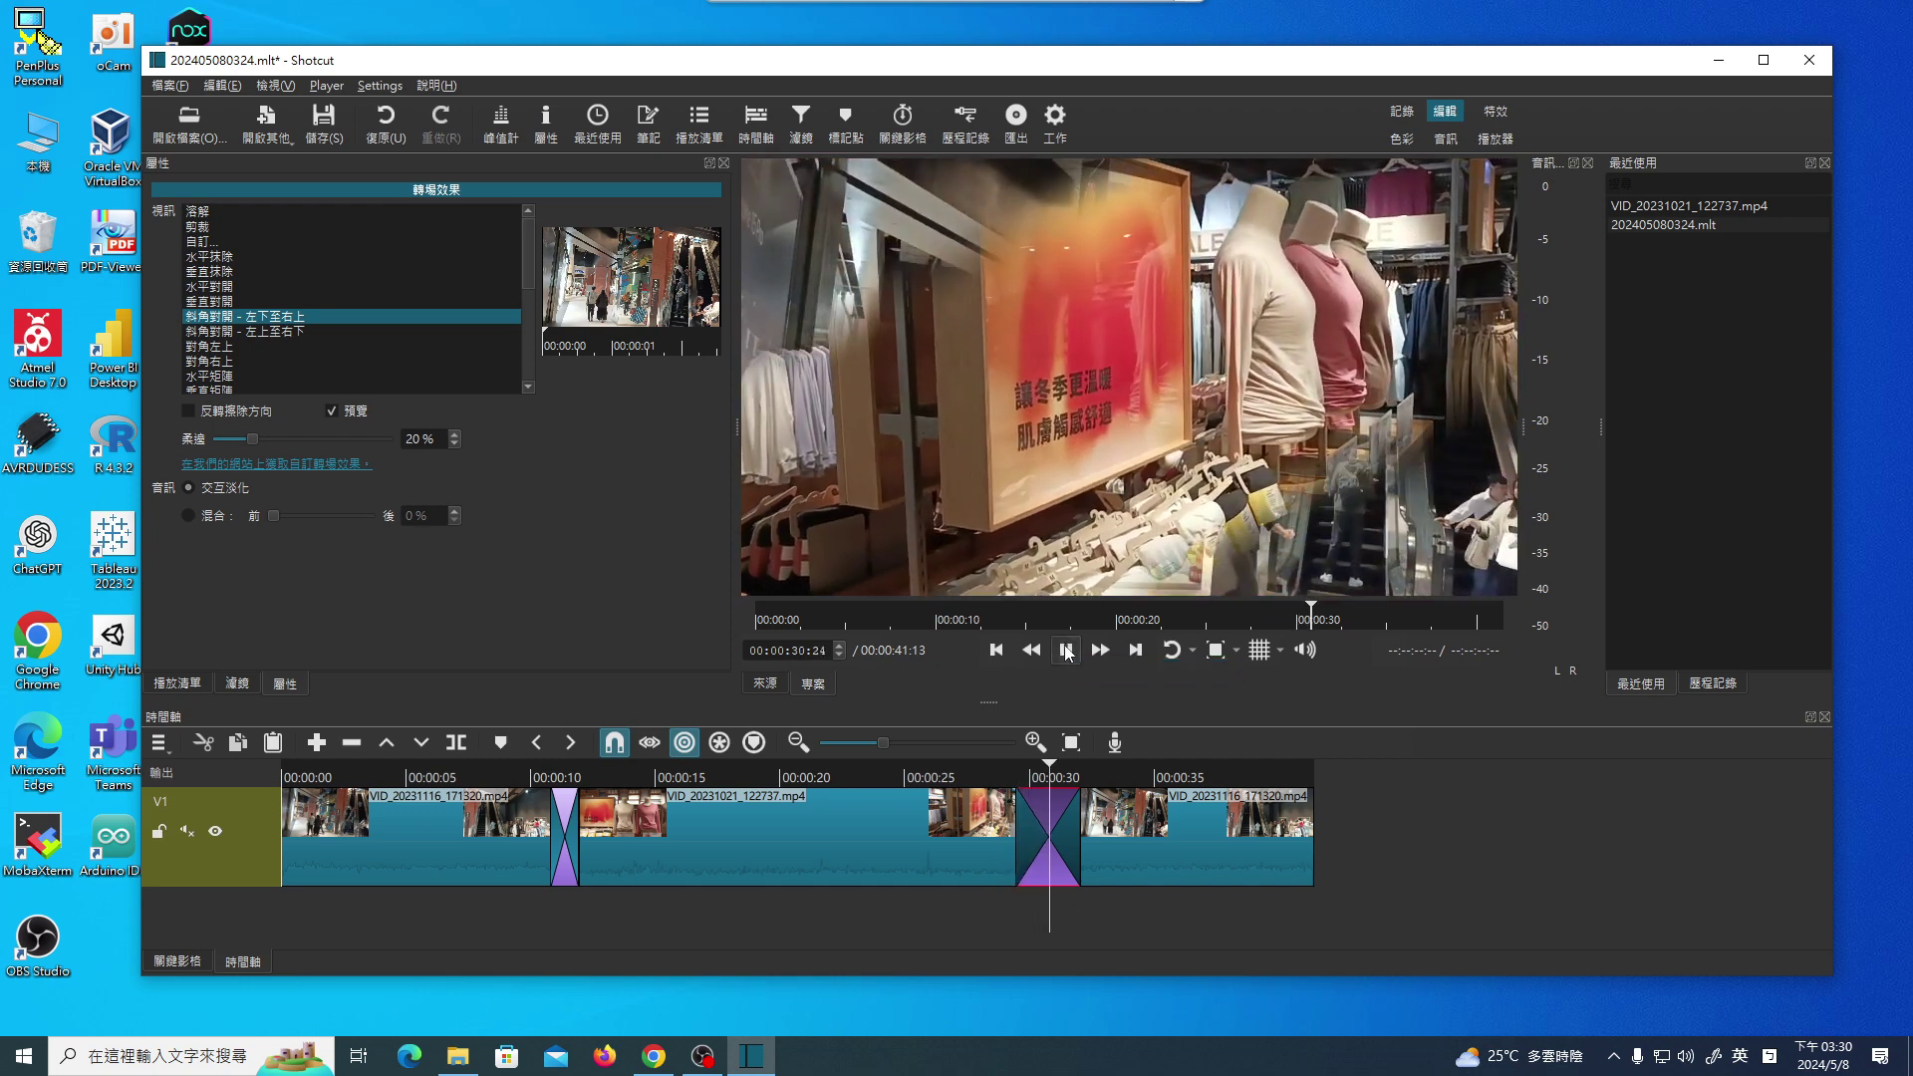
click(1067, 651)
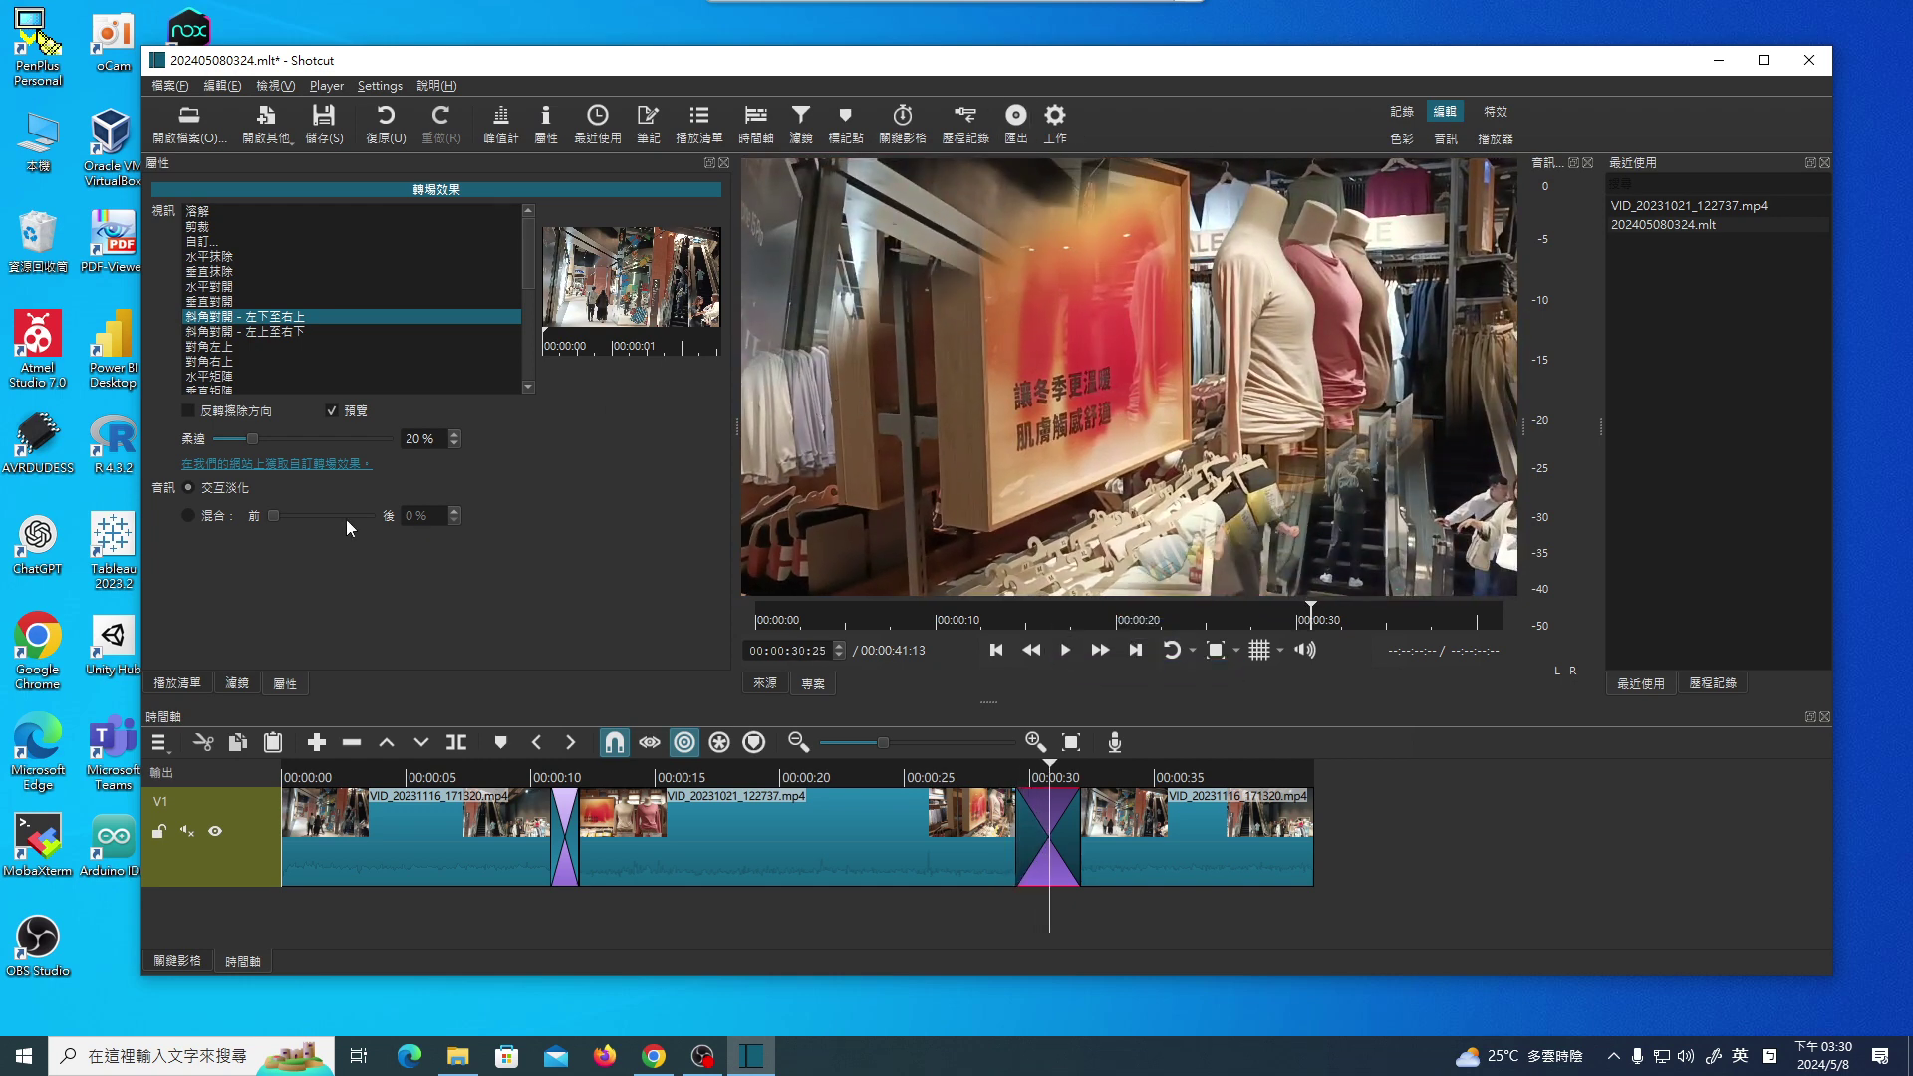
Set the second transition's edge softness to 0 % and play it back twice from shortly before its start until after its end.
drag(251, 441, 213, 438)
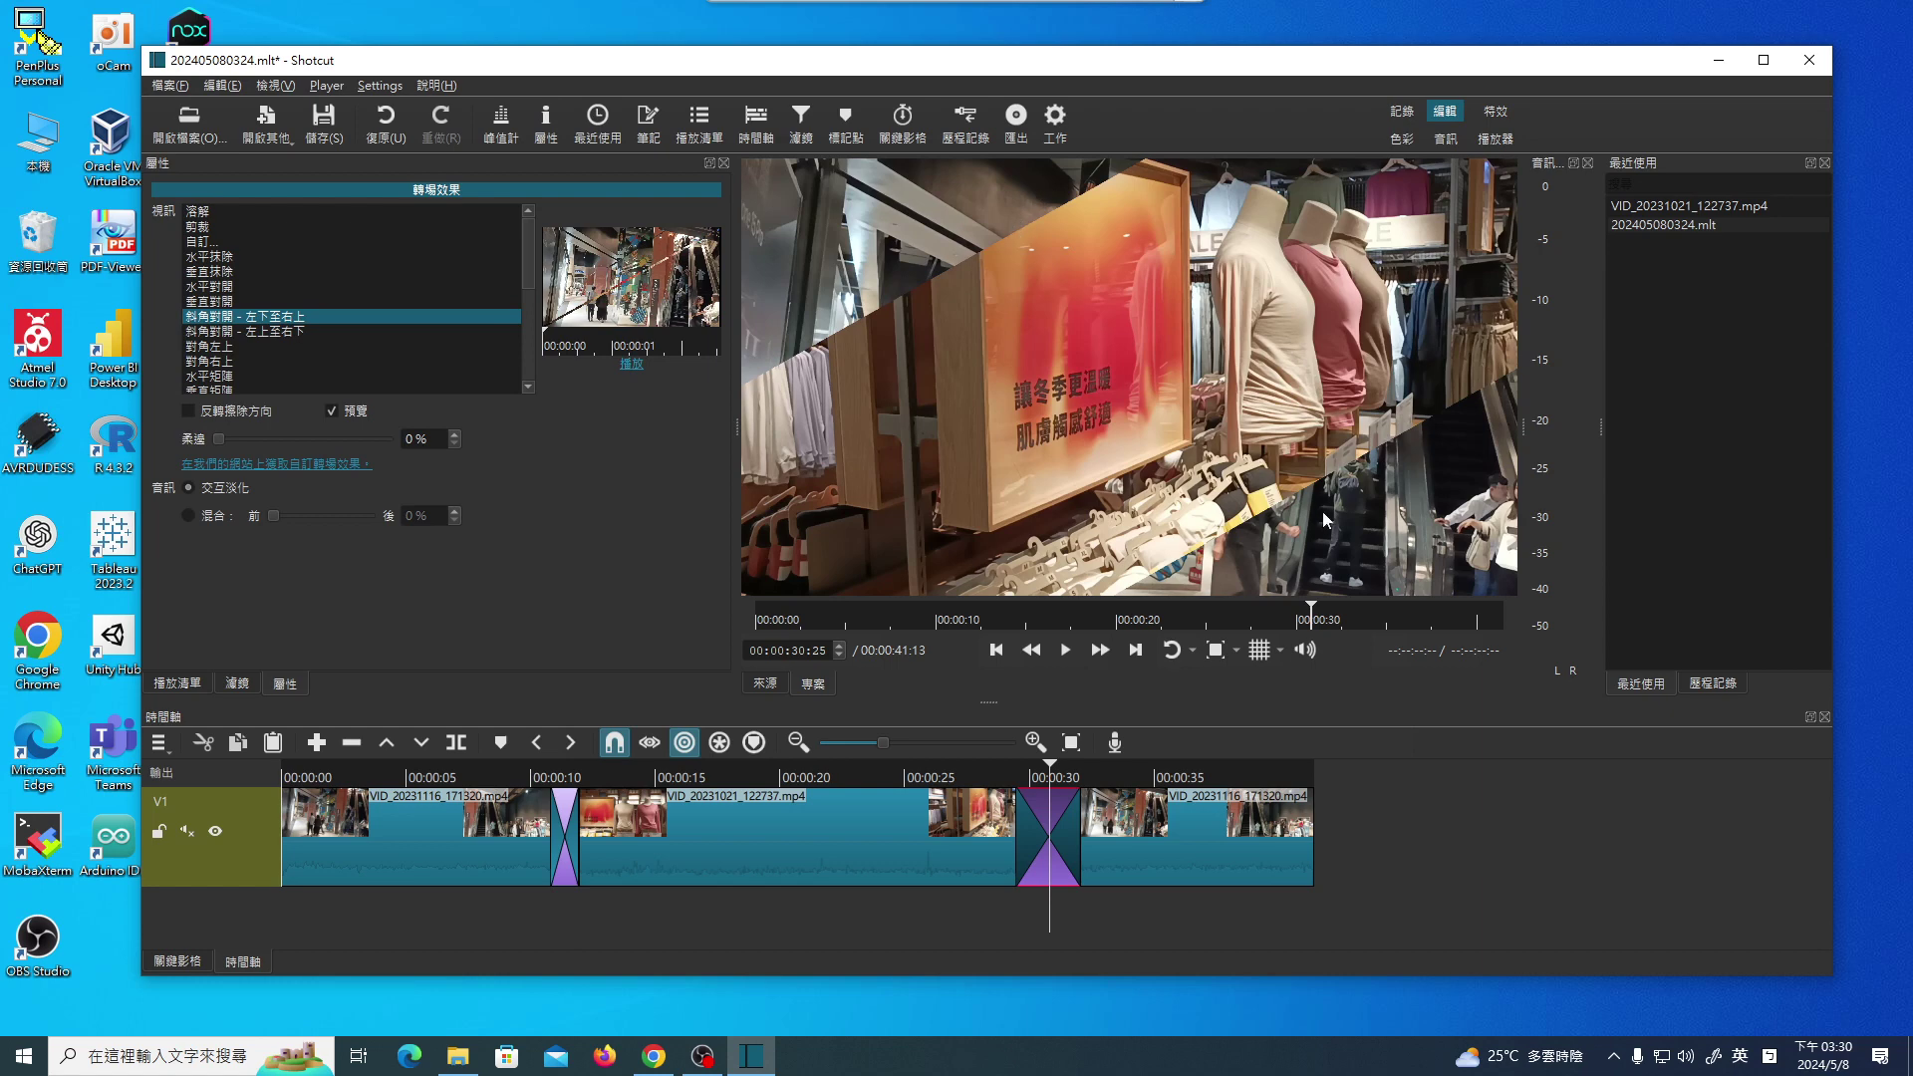
click(999, 797)
click(990, 773)
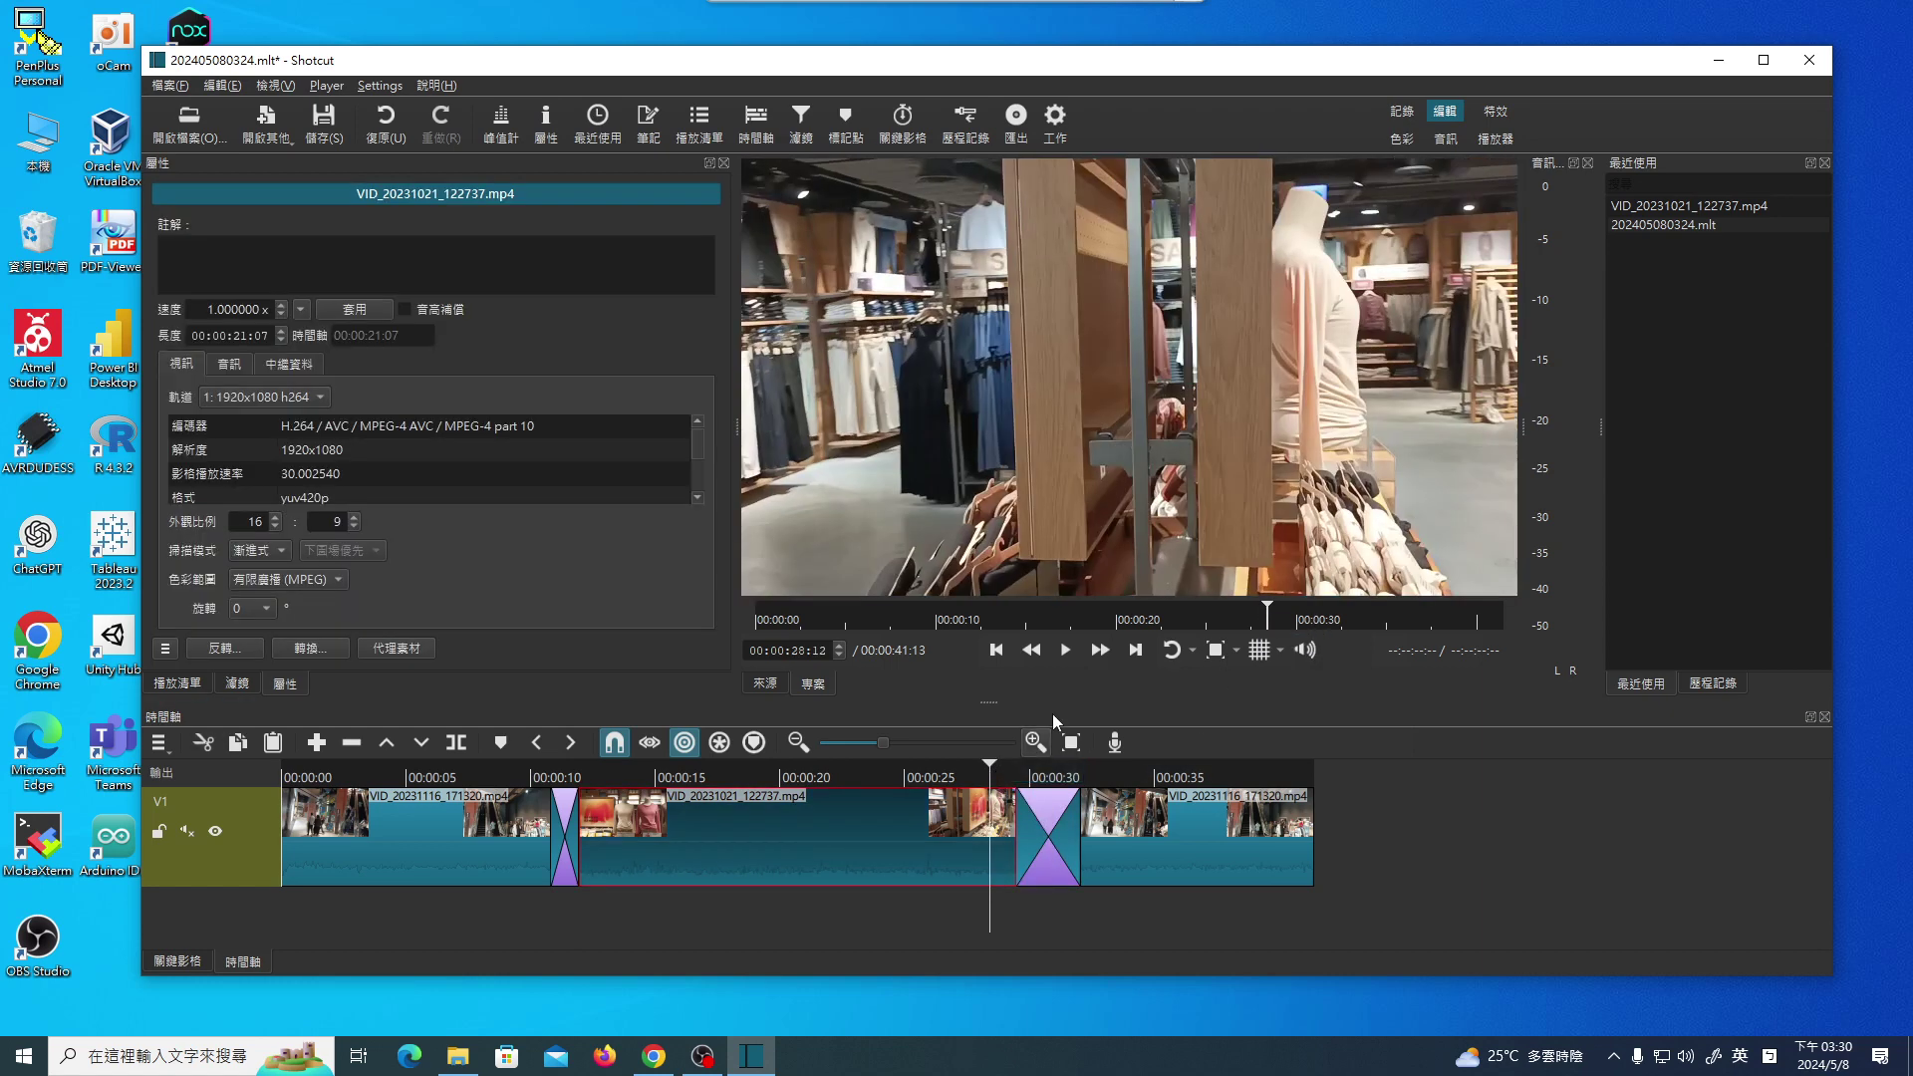
click(1067, 649)
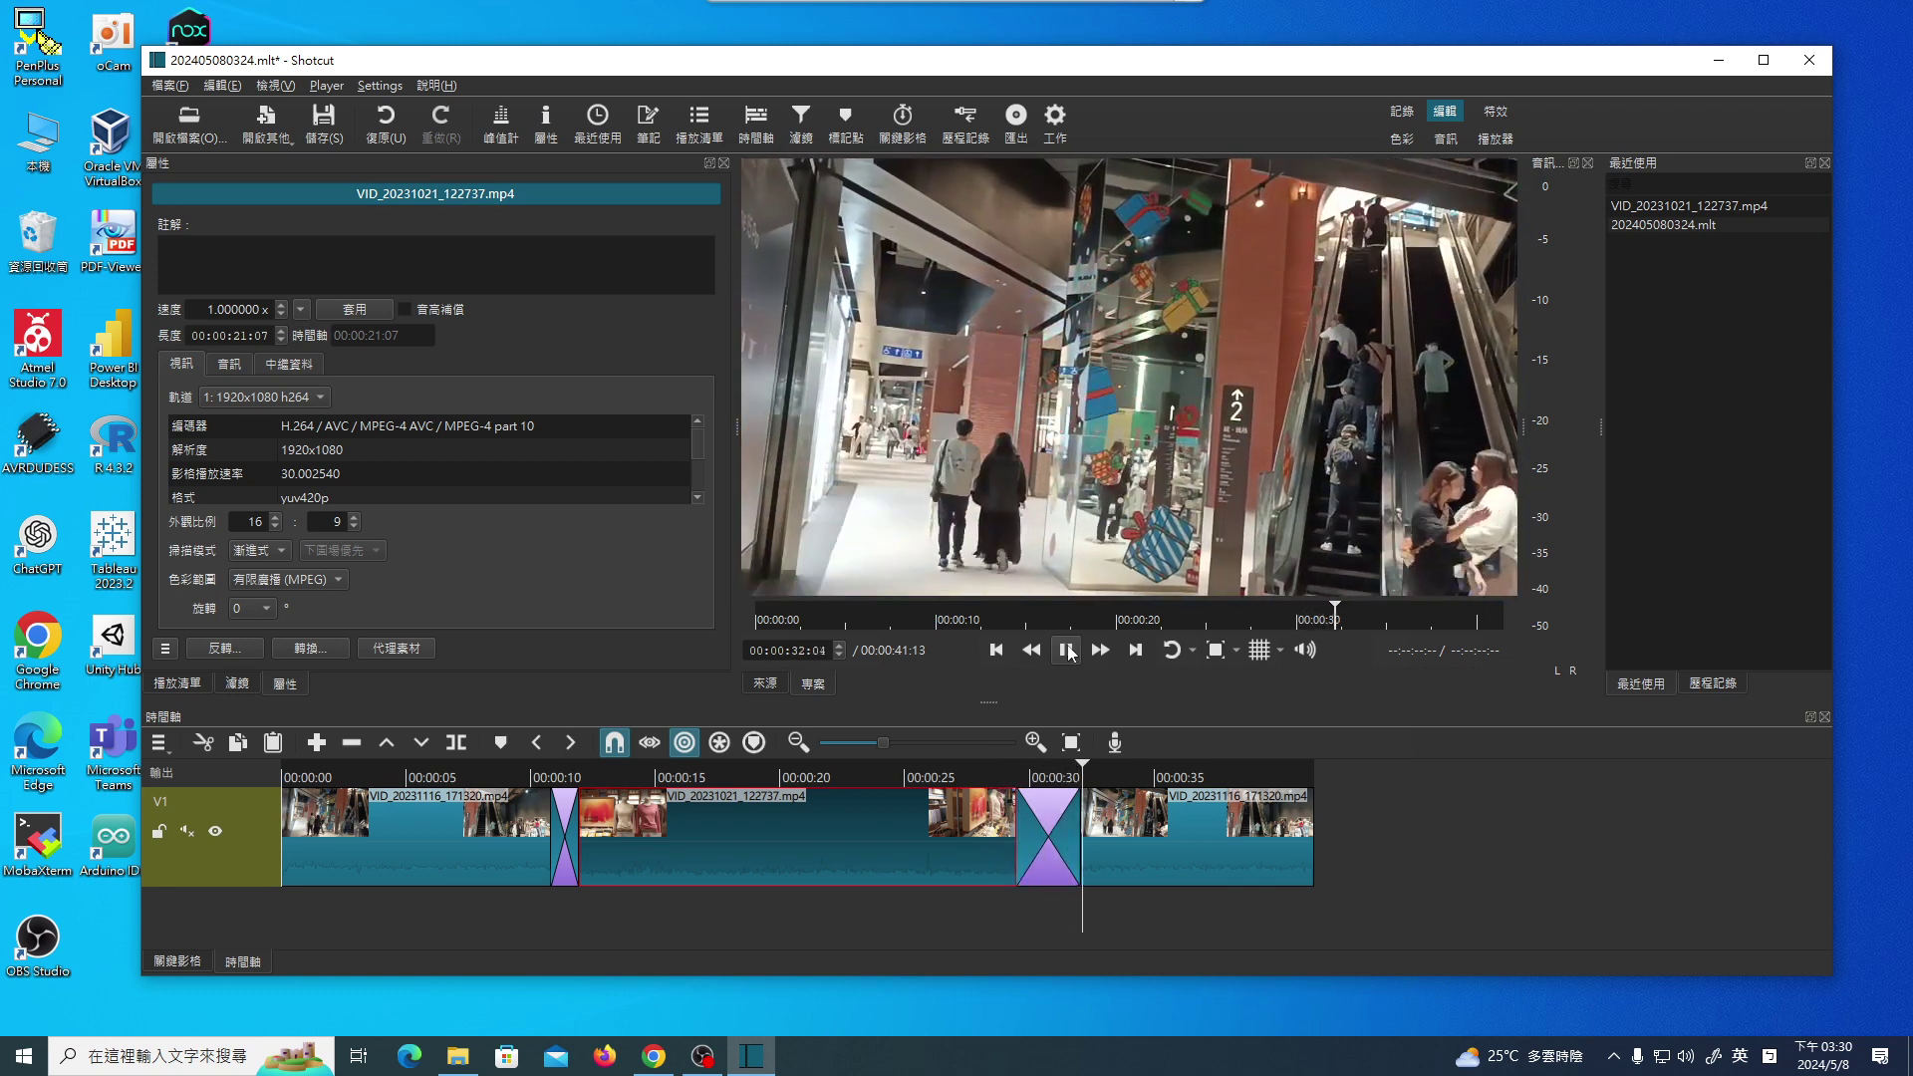
click(1067, 650)
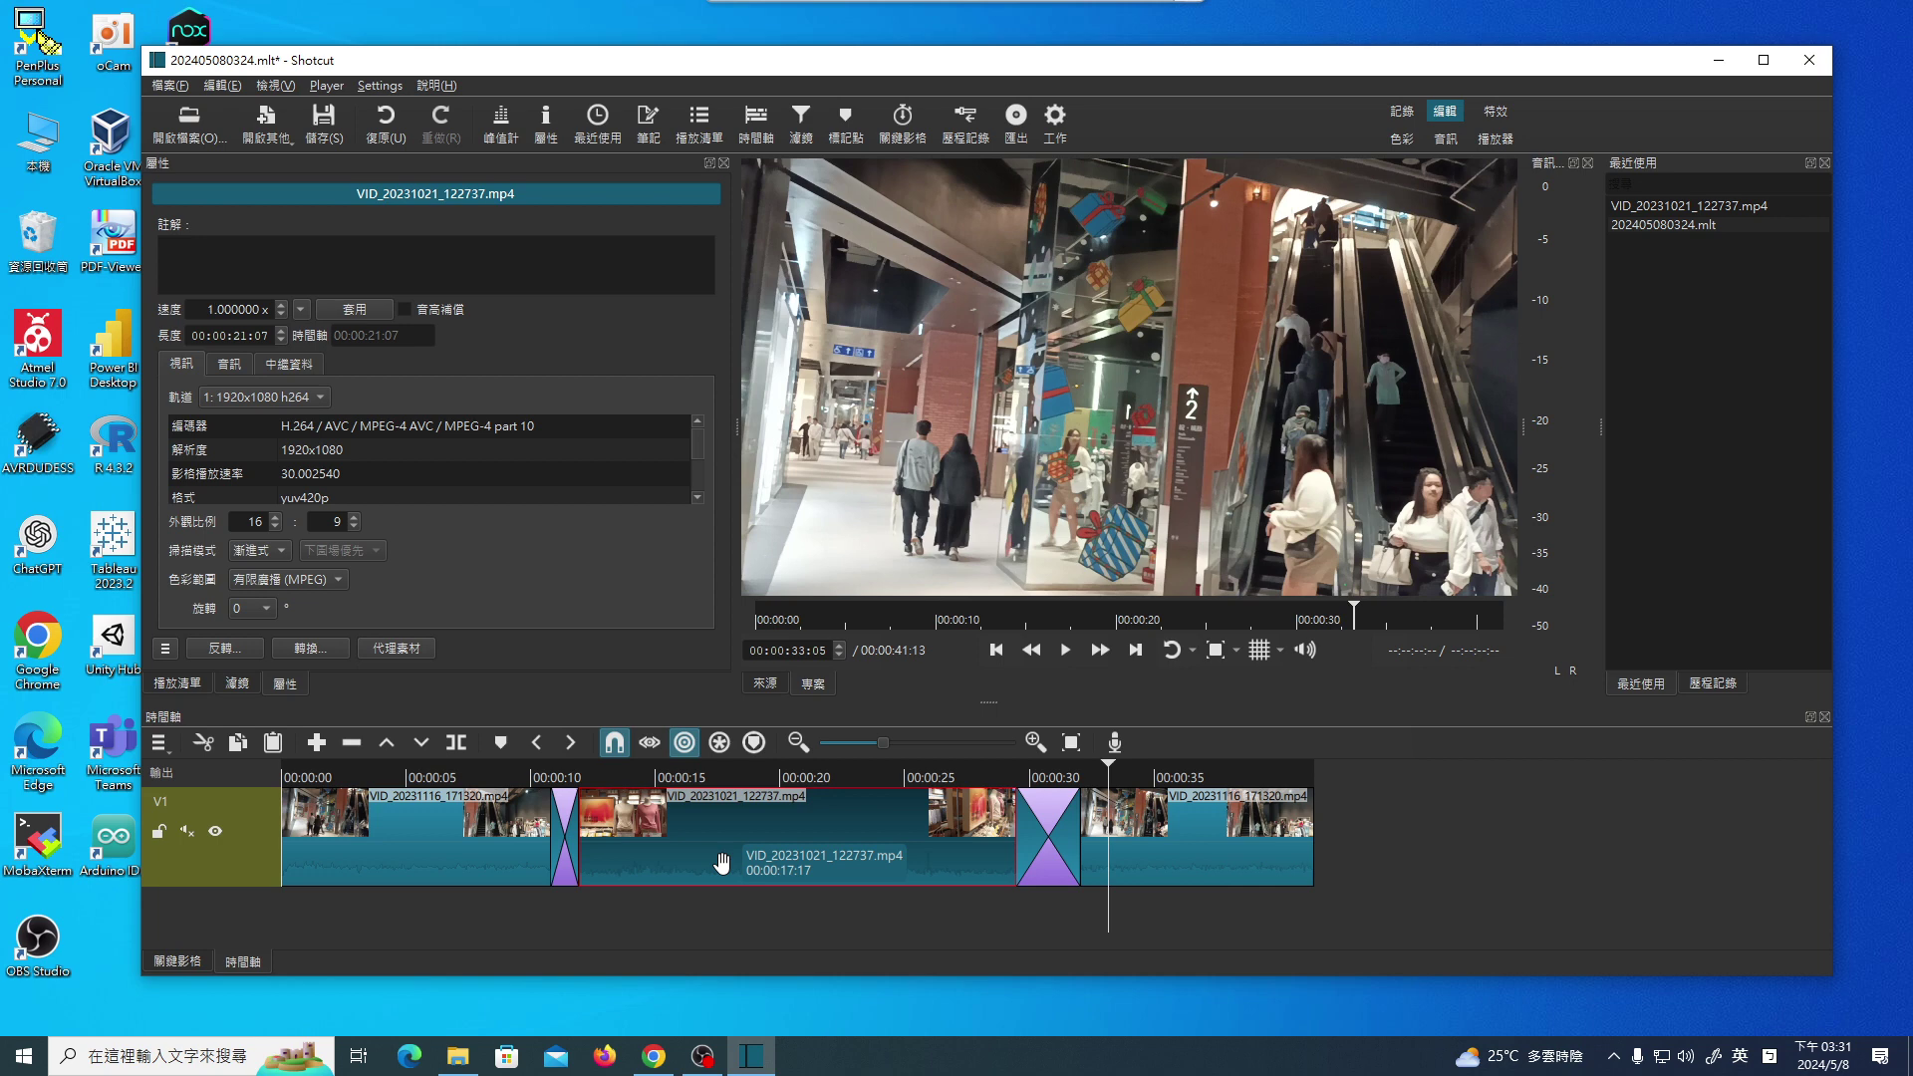
click(987, 775)
click(1065, 653)
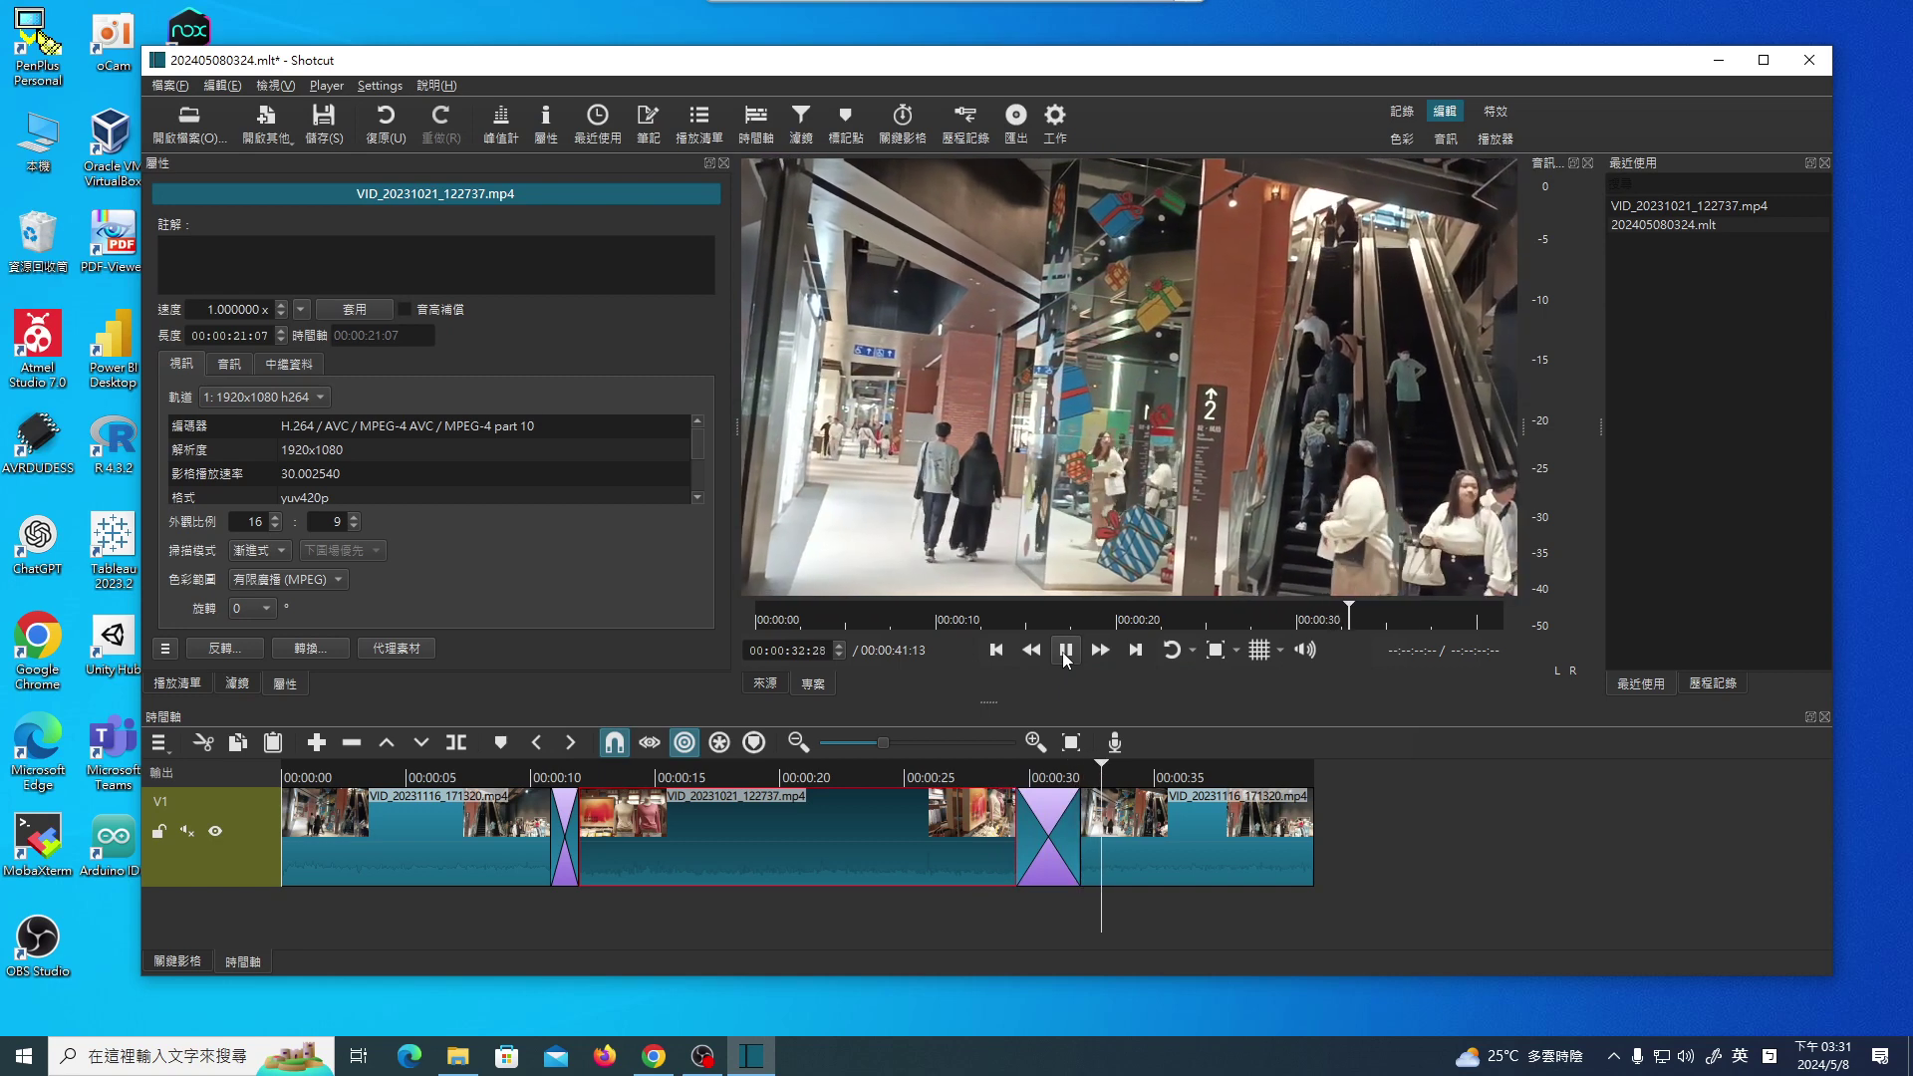
click(1065, 654)
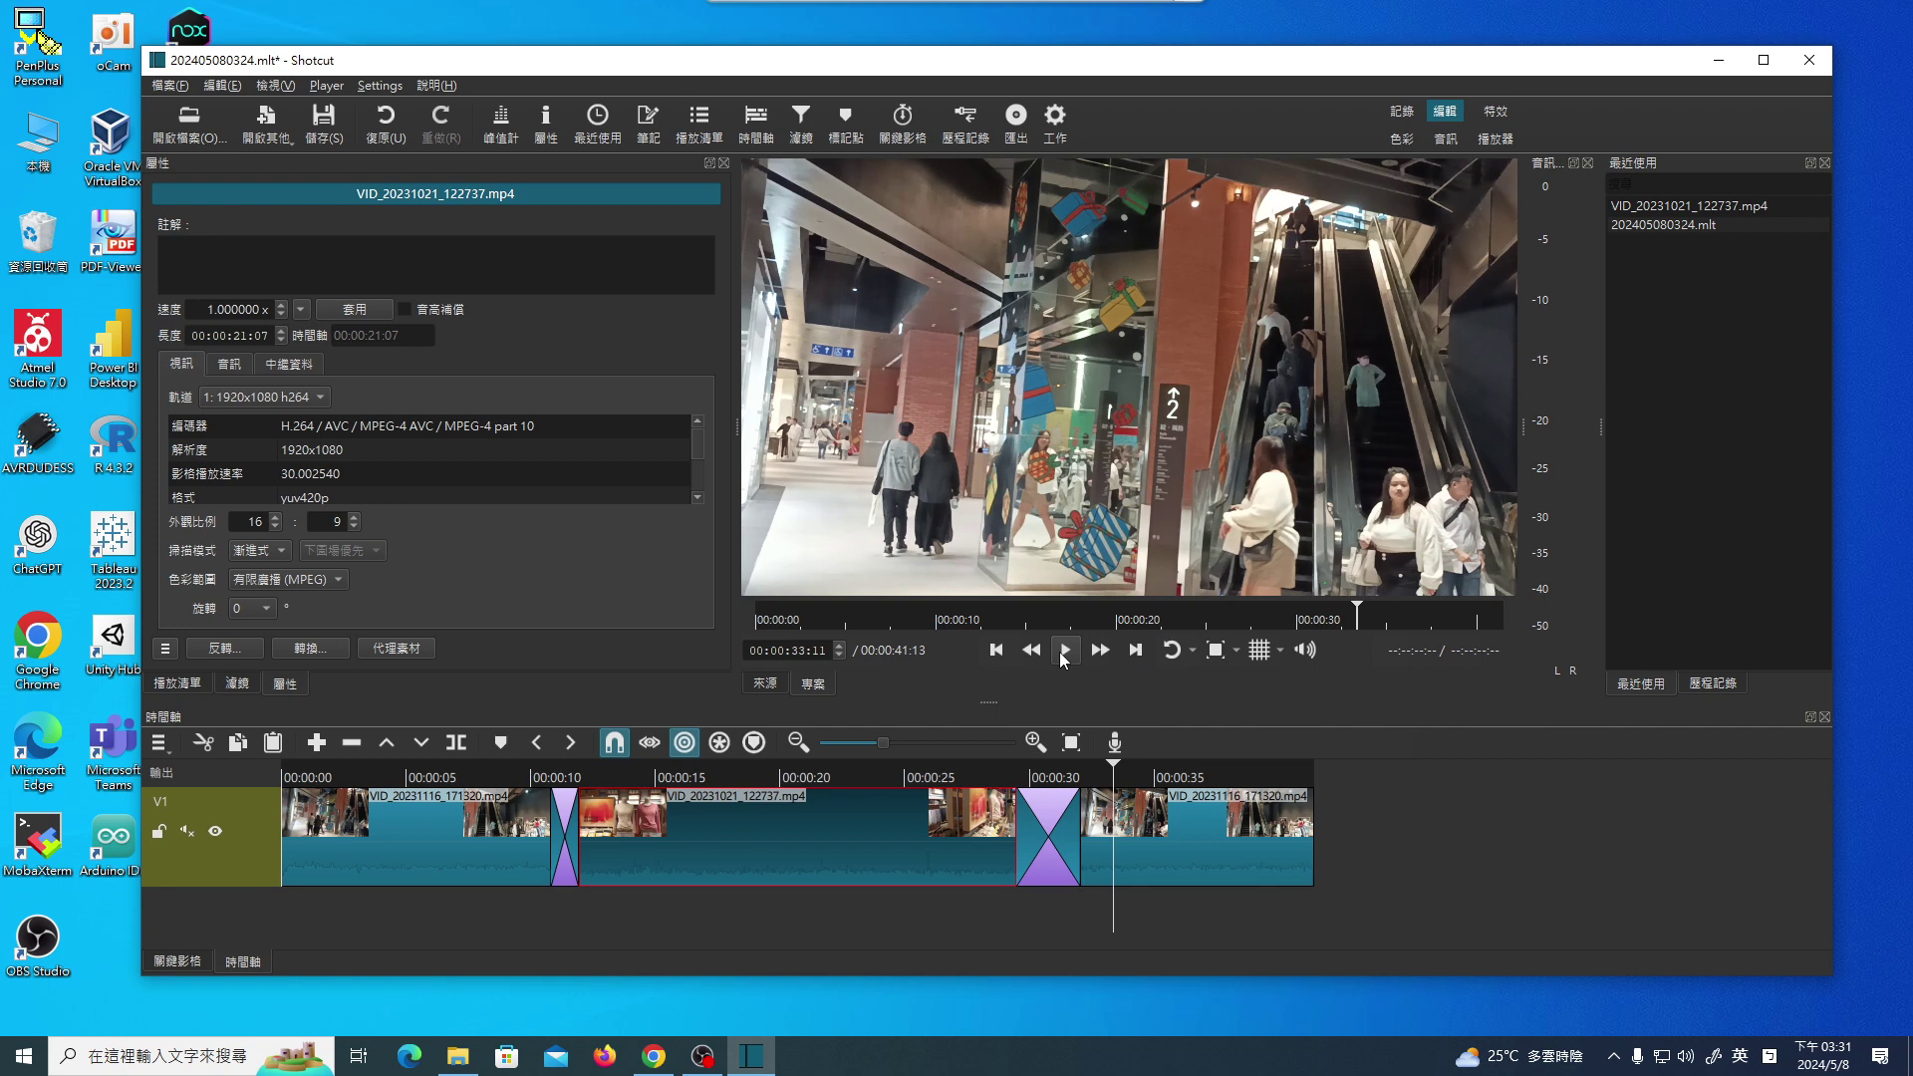
Ripple delete the second transition on track V1, with the playhead placed inside it.
click(1043, 777)
click(1054, 859)
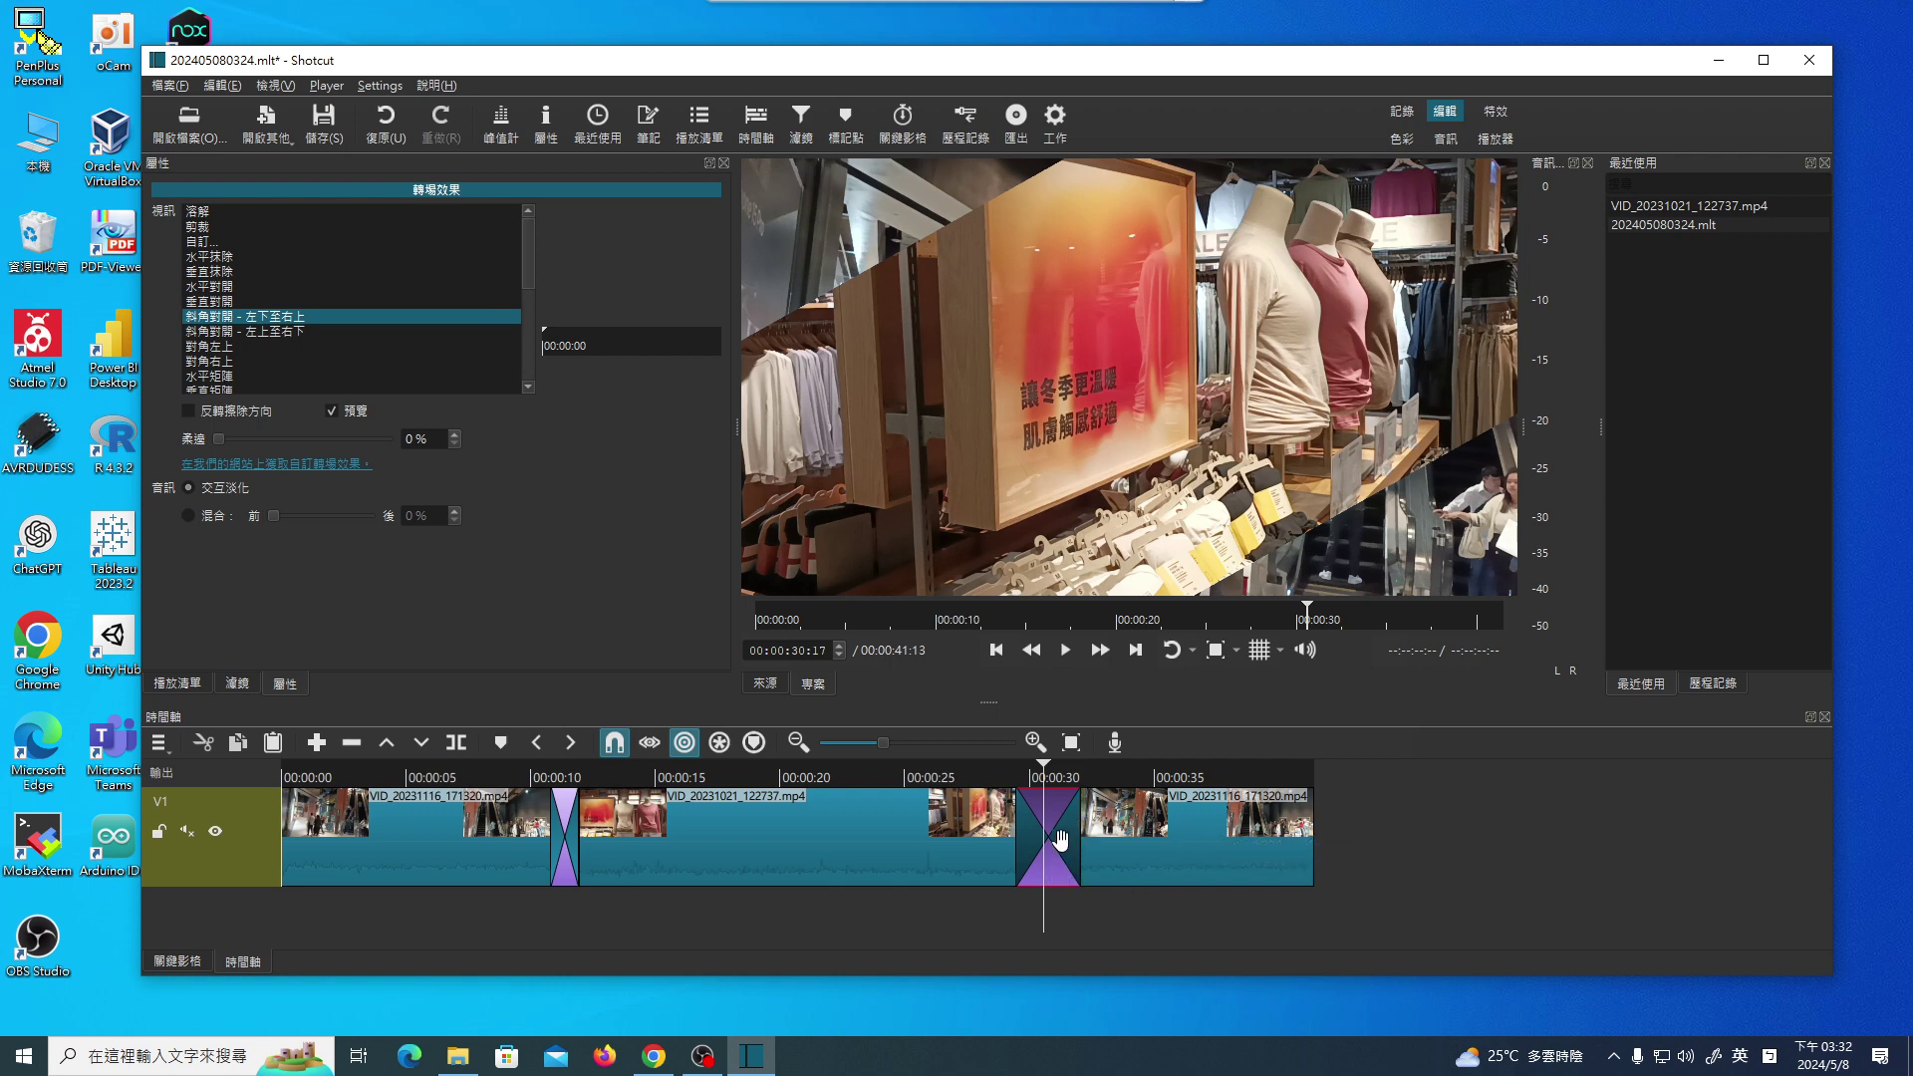
click(351, 743)
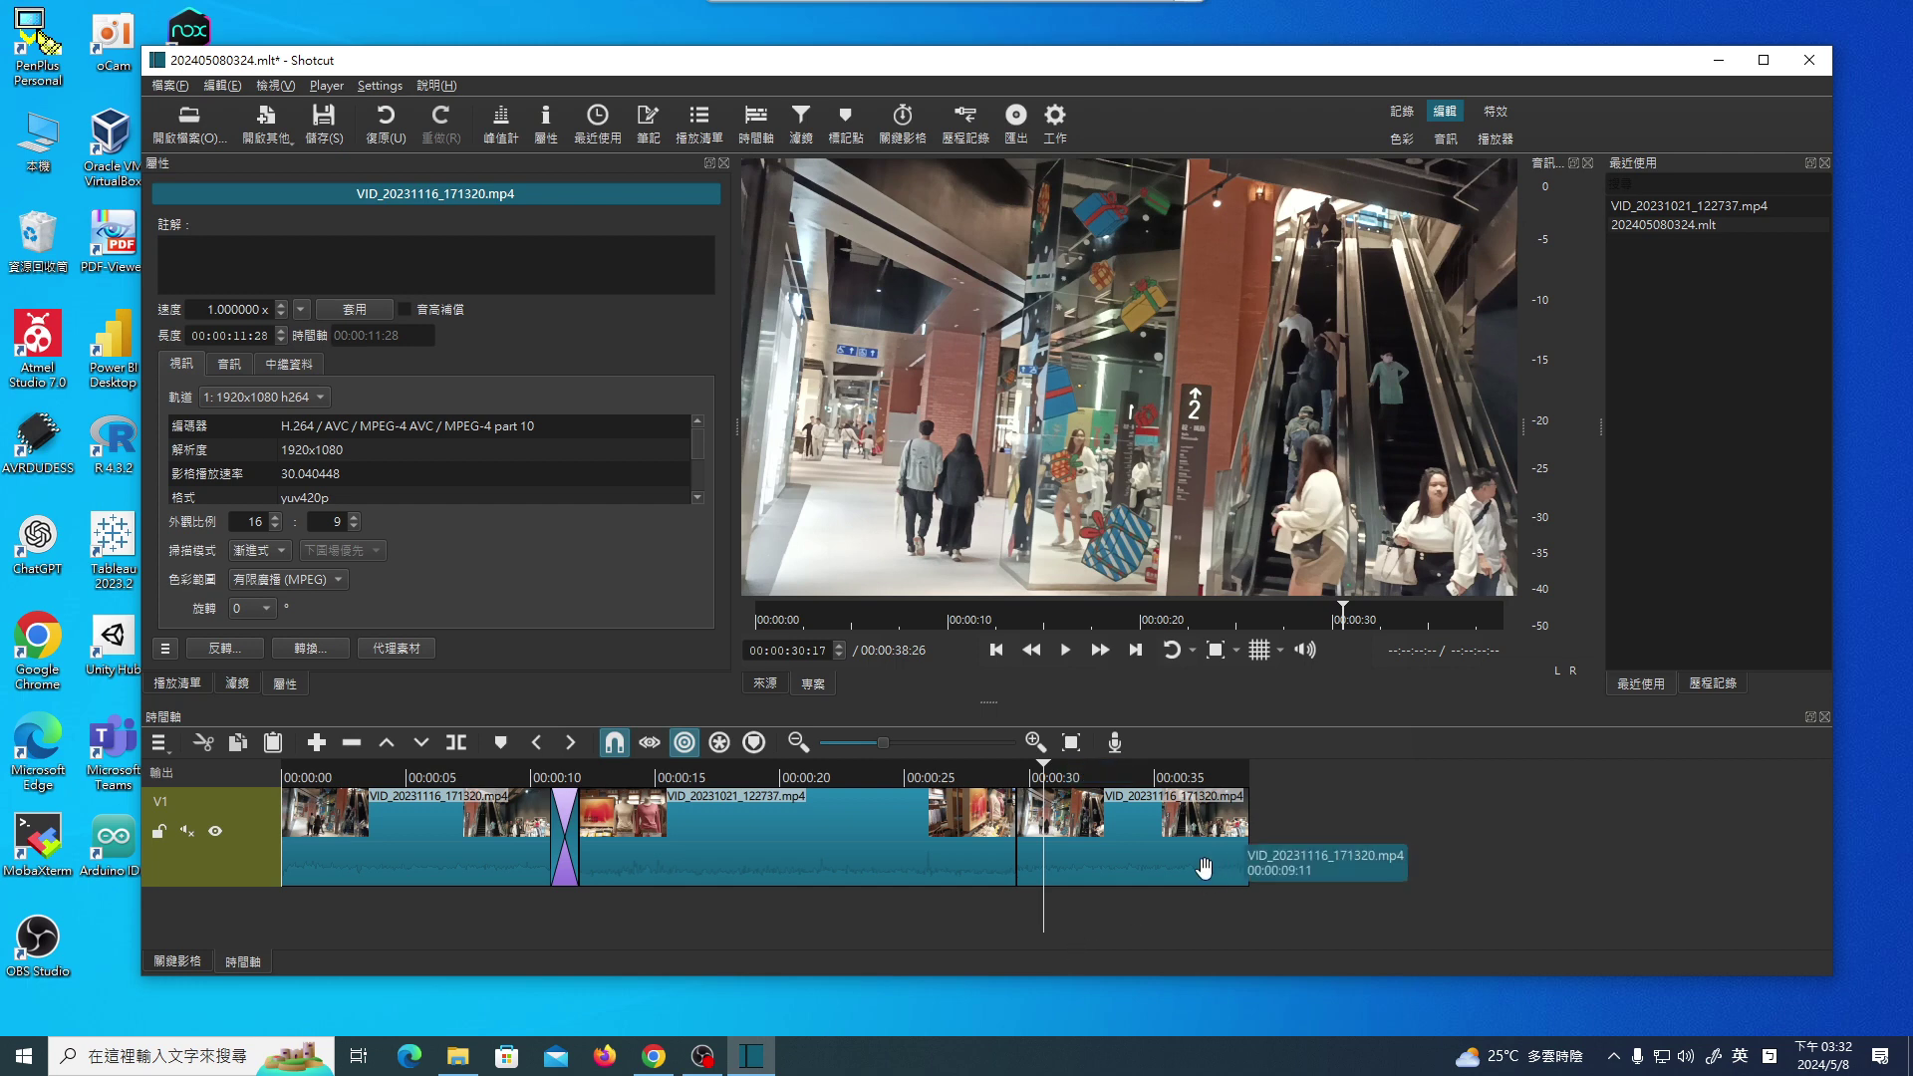
Overlap the last V1 clip with the preceding clip by about 2 seconds 8 frames to create a transition, and view its available clip commands.
drag(1183, 854, 1120, 857)
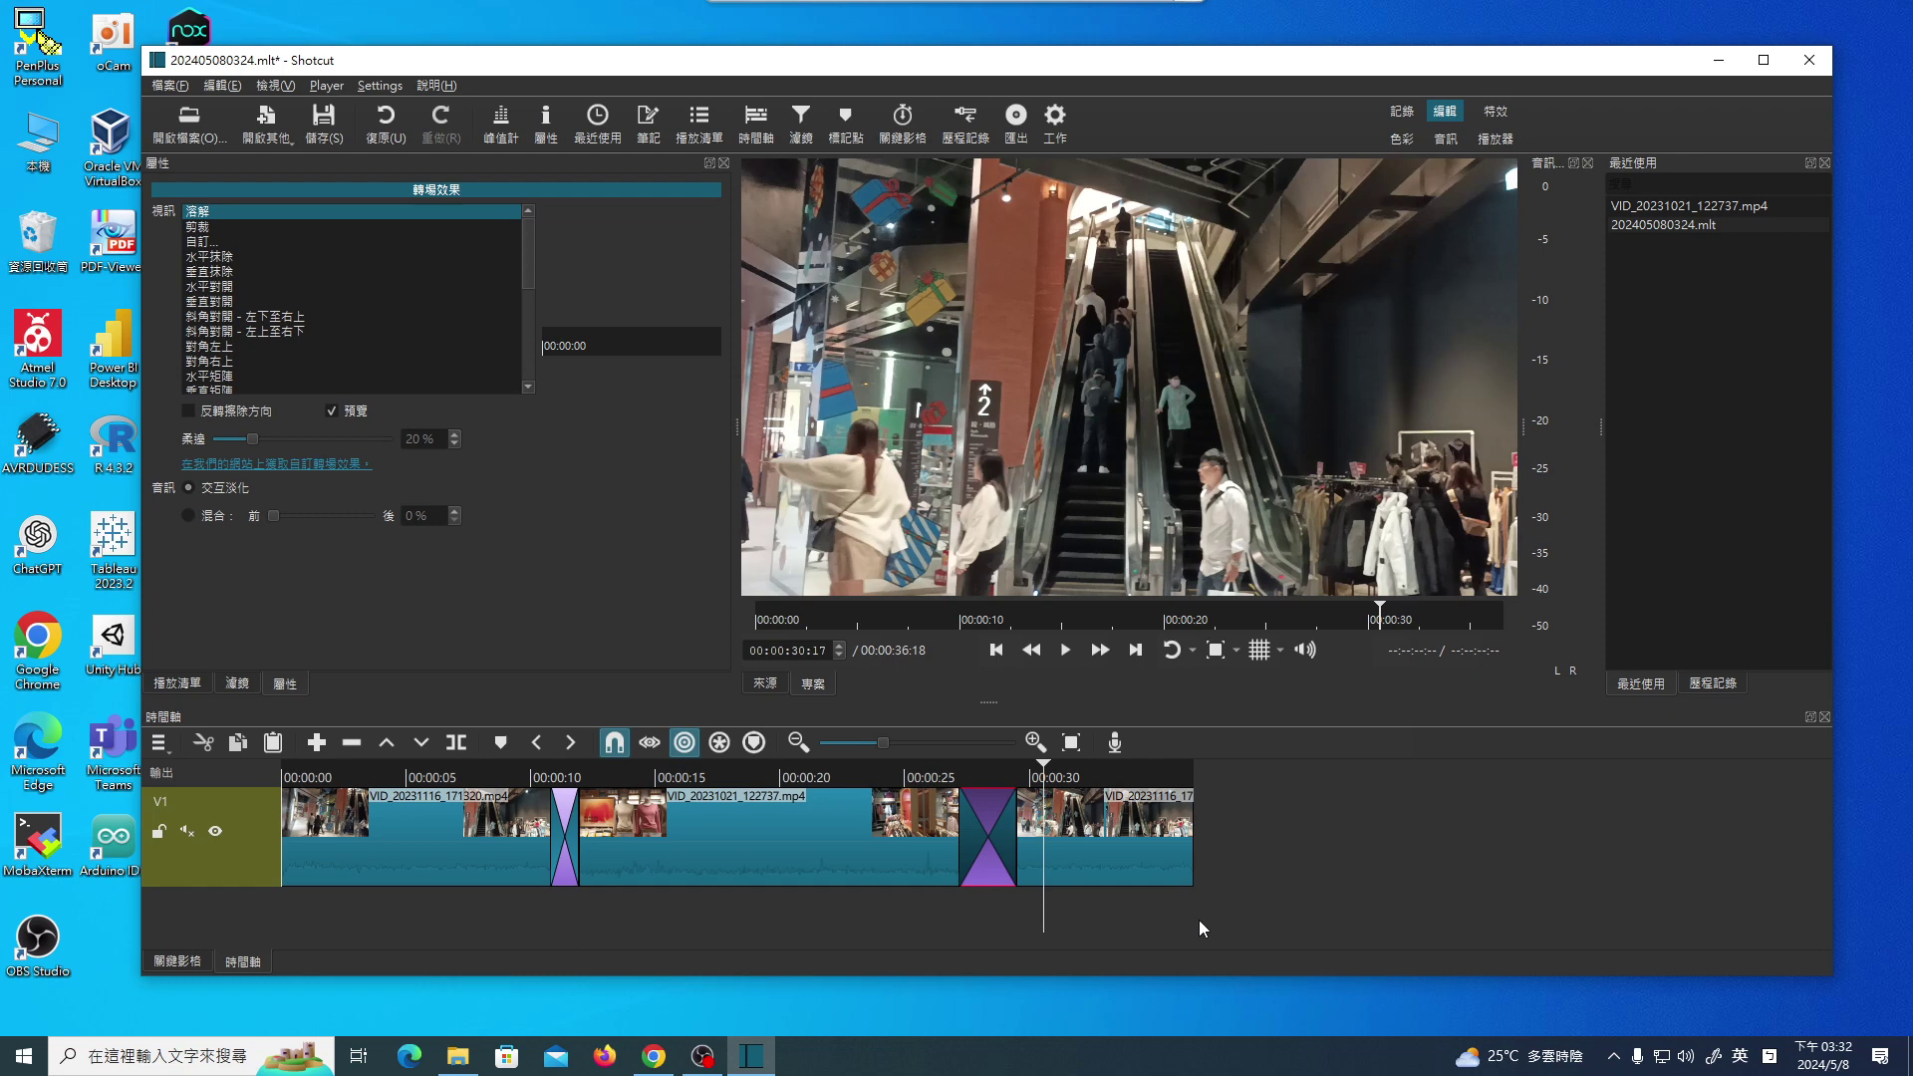
right_click(998, 840)
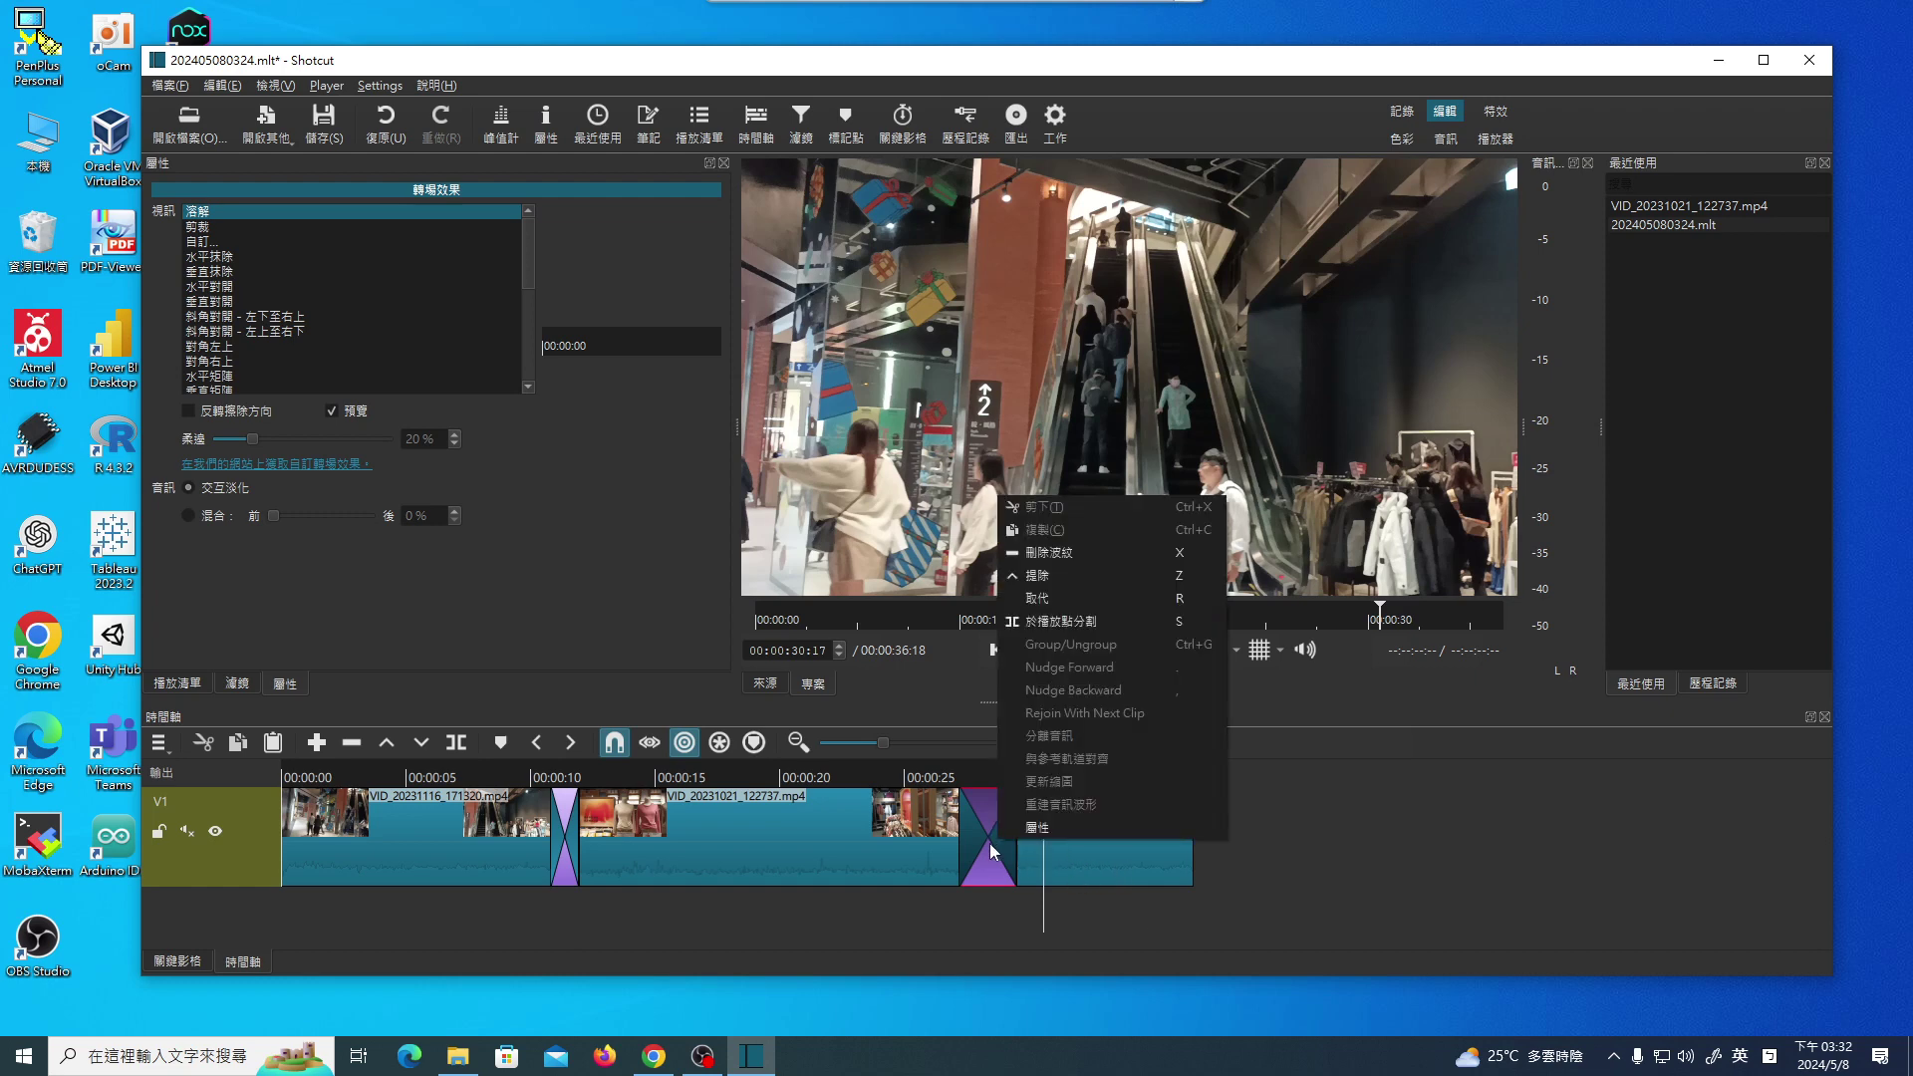
click(1283, 881)
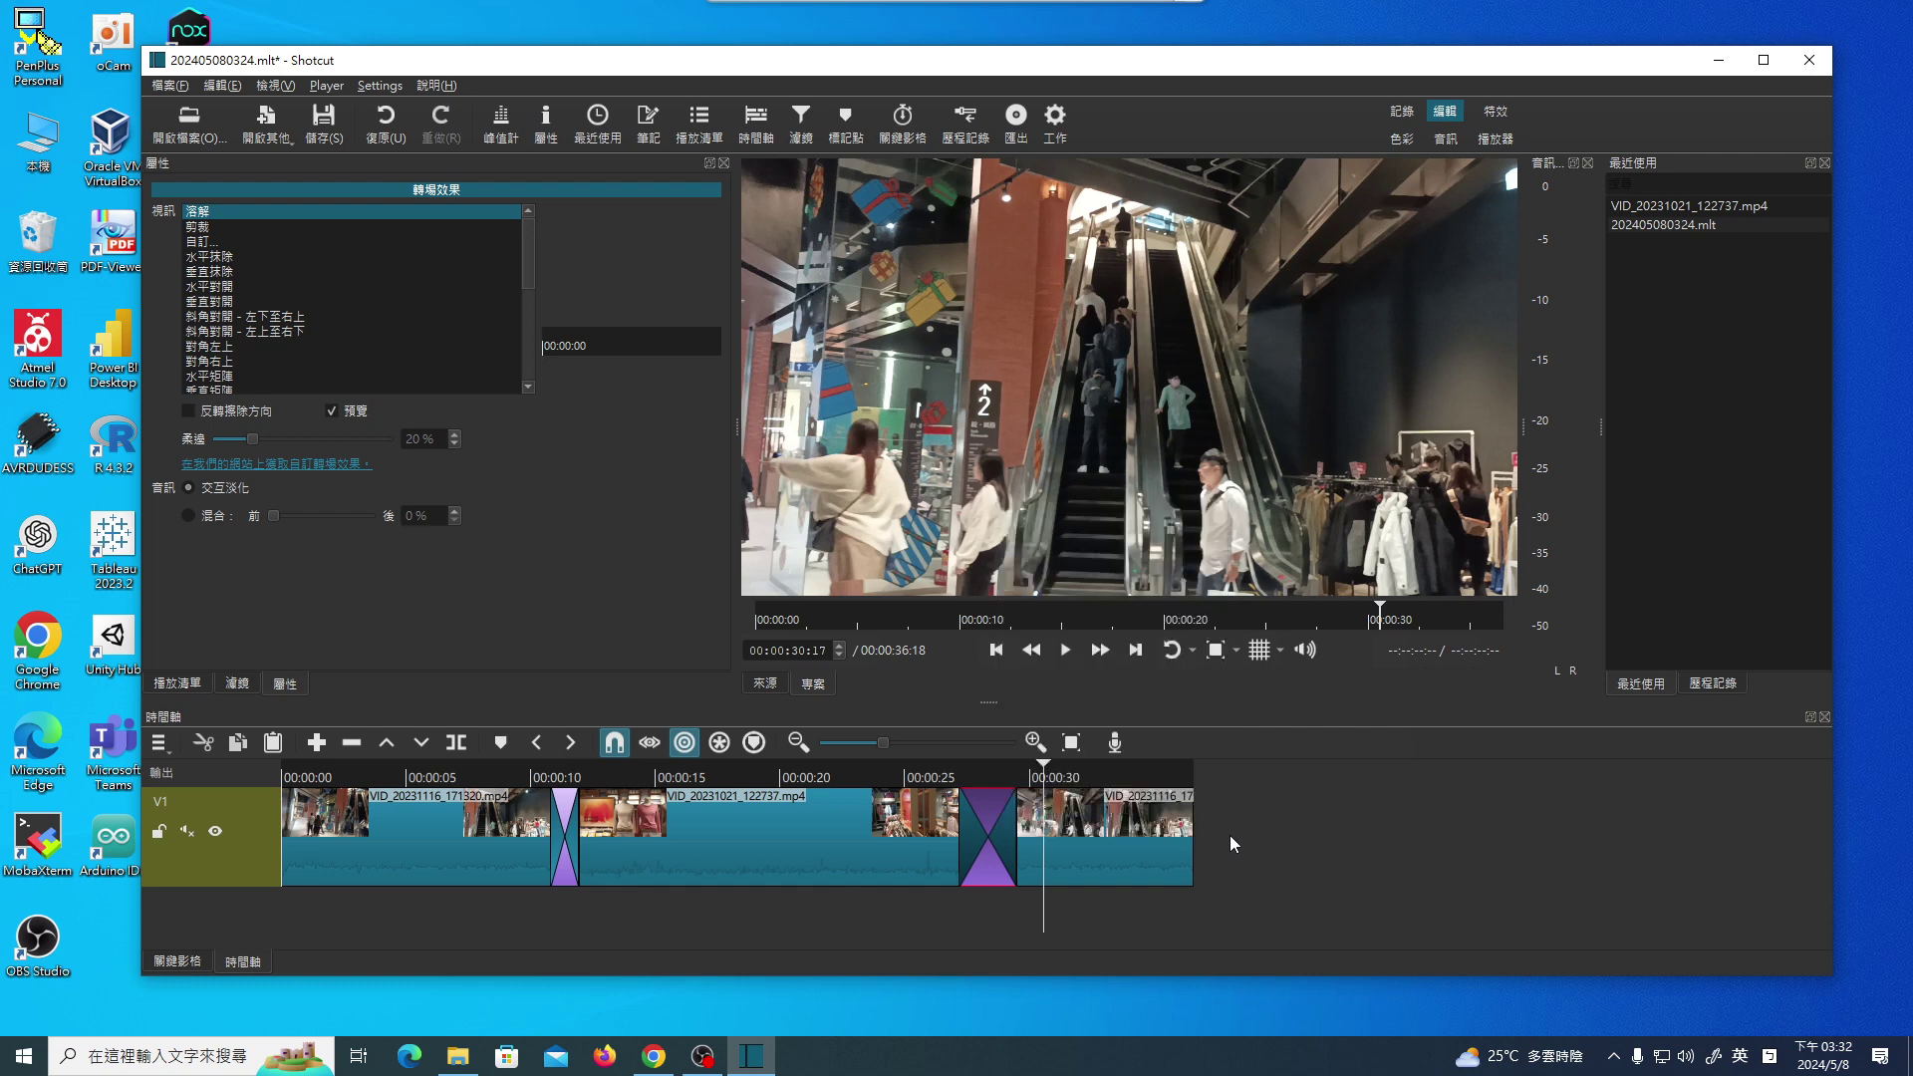
Undo the last added transition between the final two clips and review the remaining undo and redo entries.
click(221, 86)
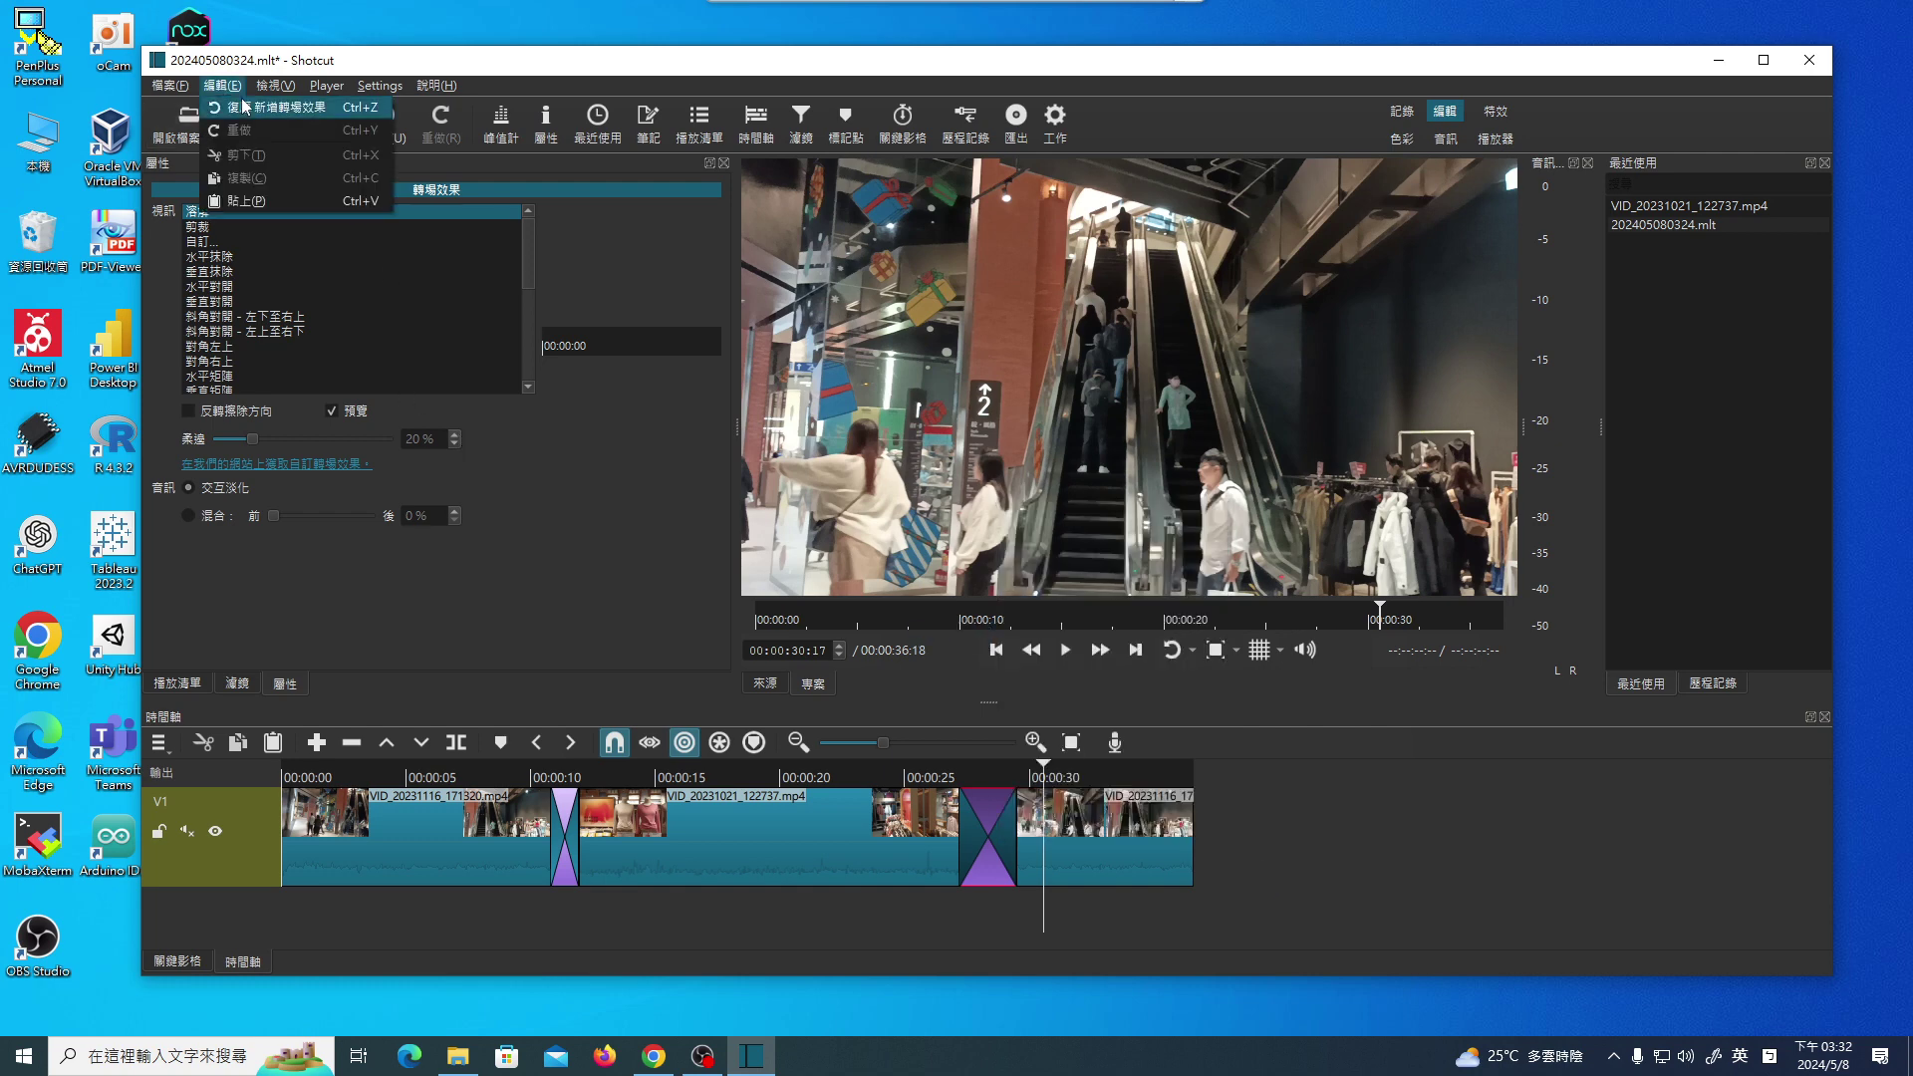
click(295, 106)
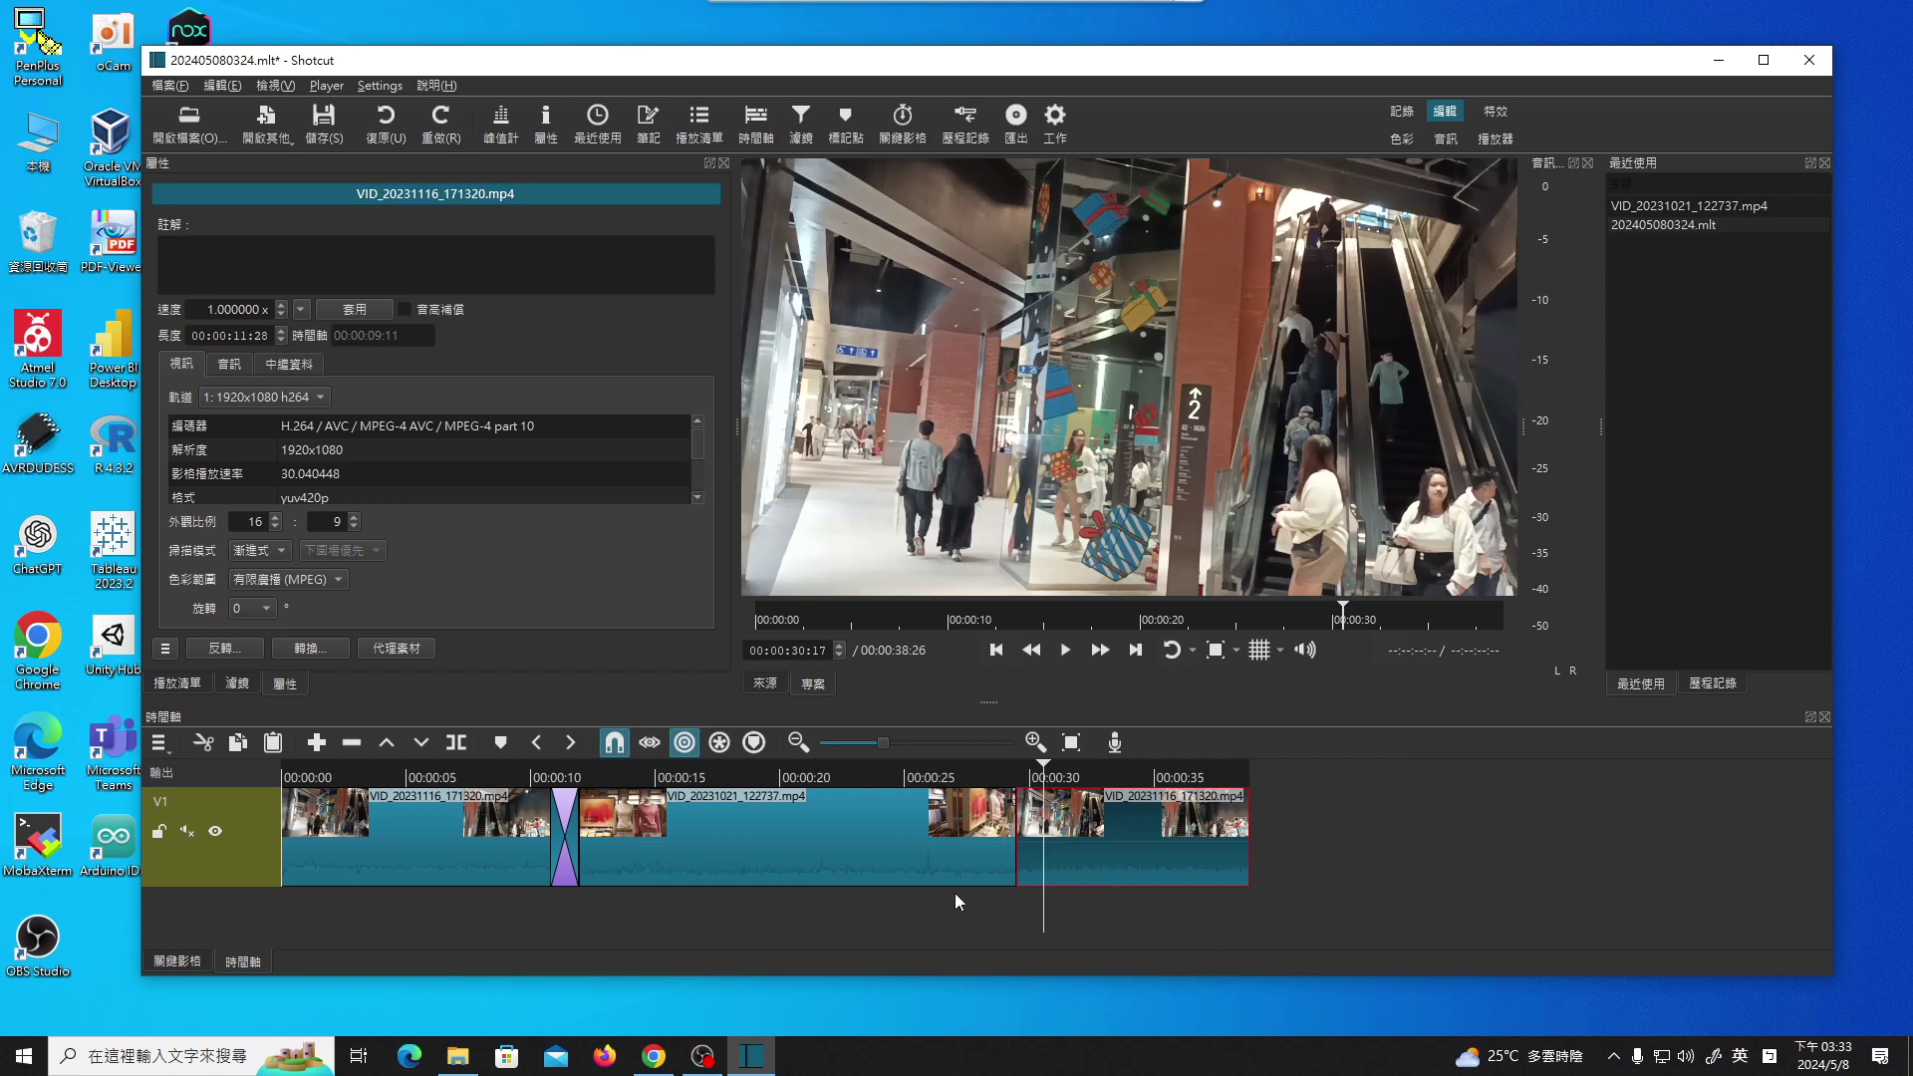
click(235, 85)
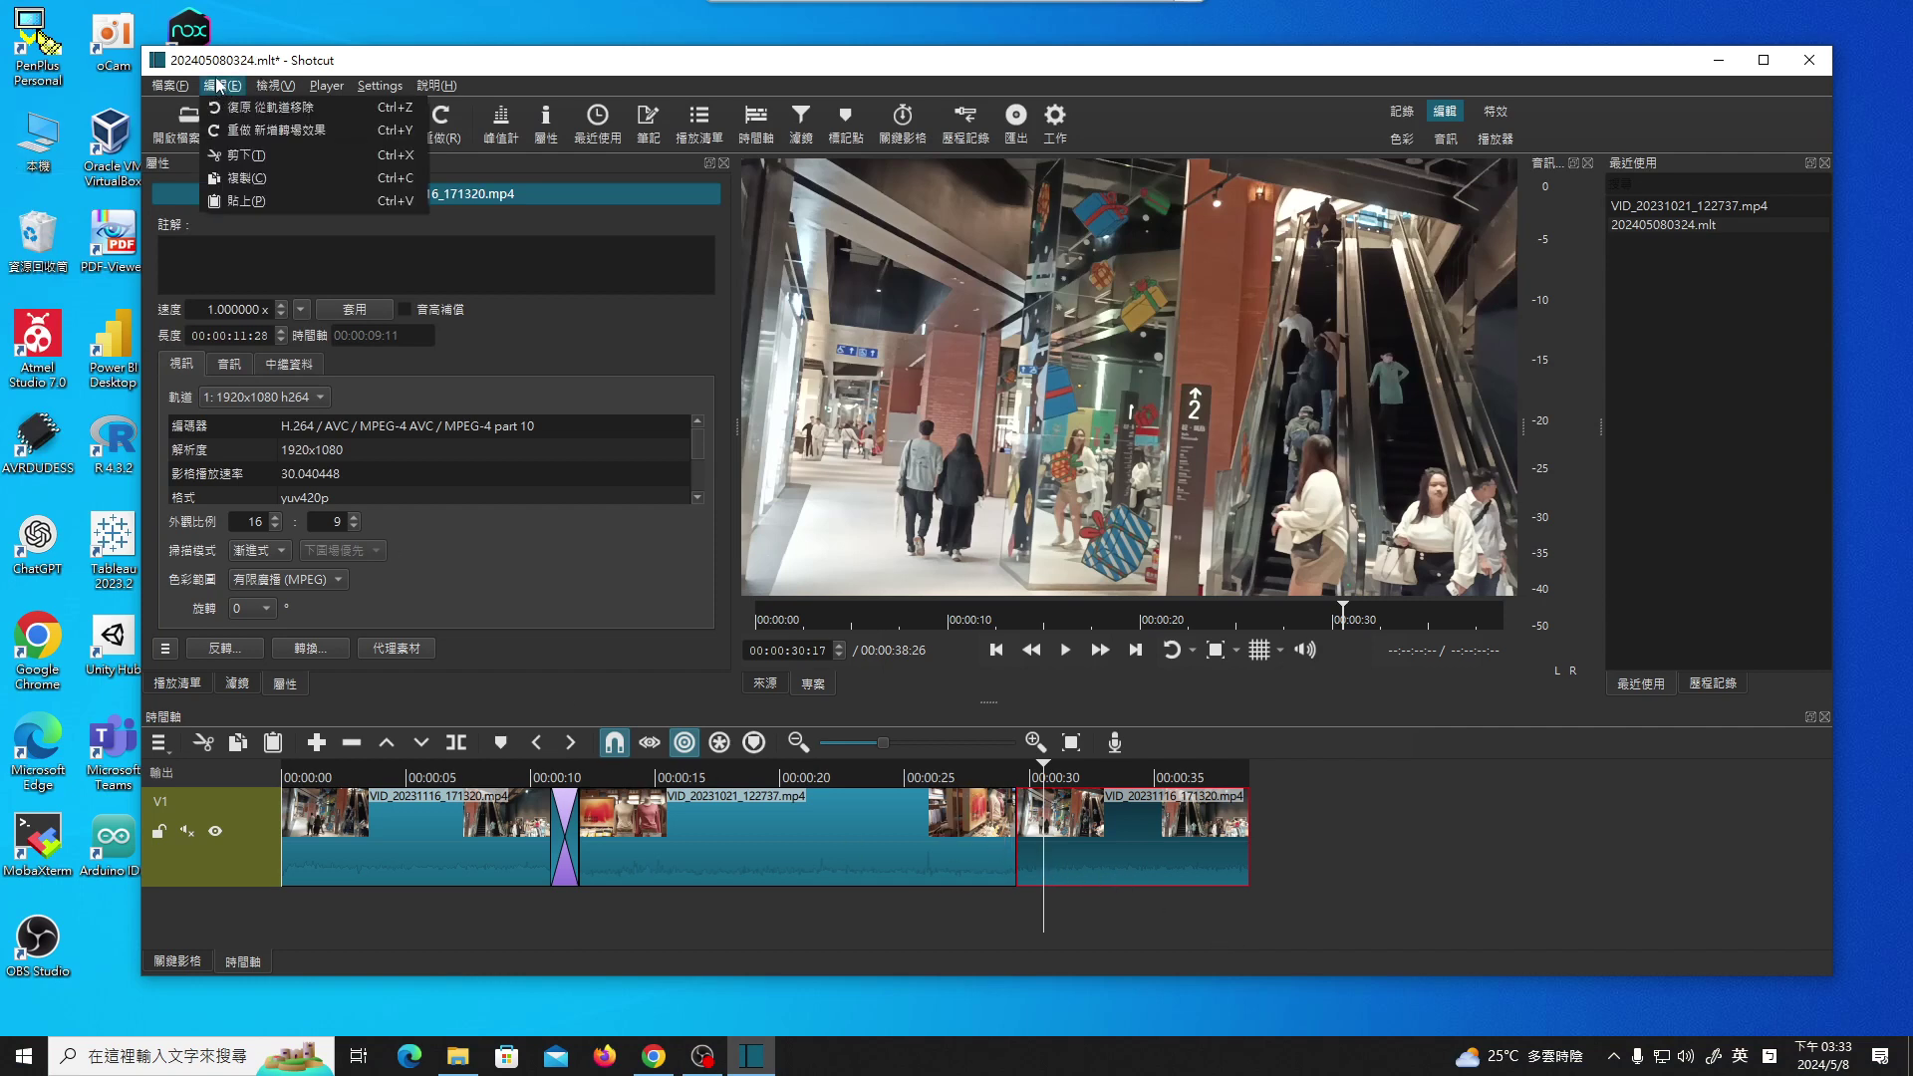
click(481, 64)
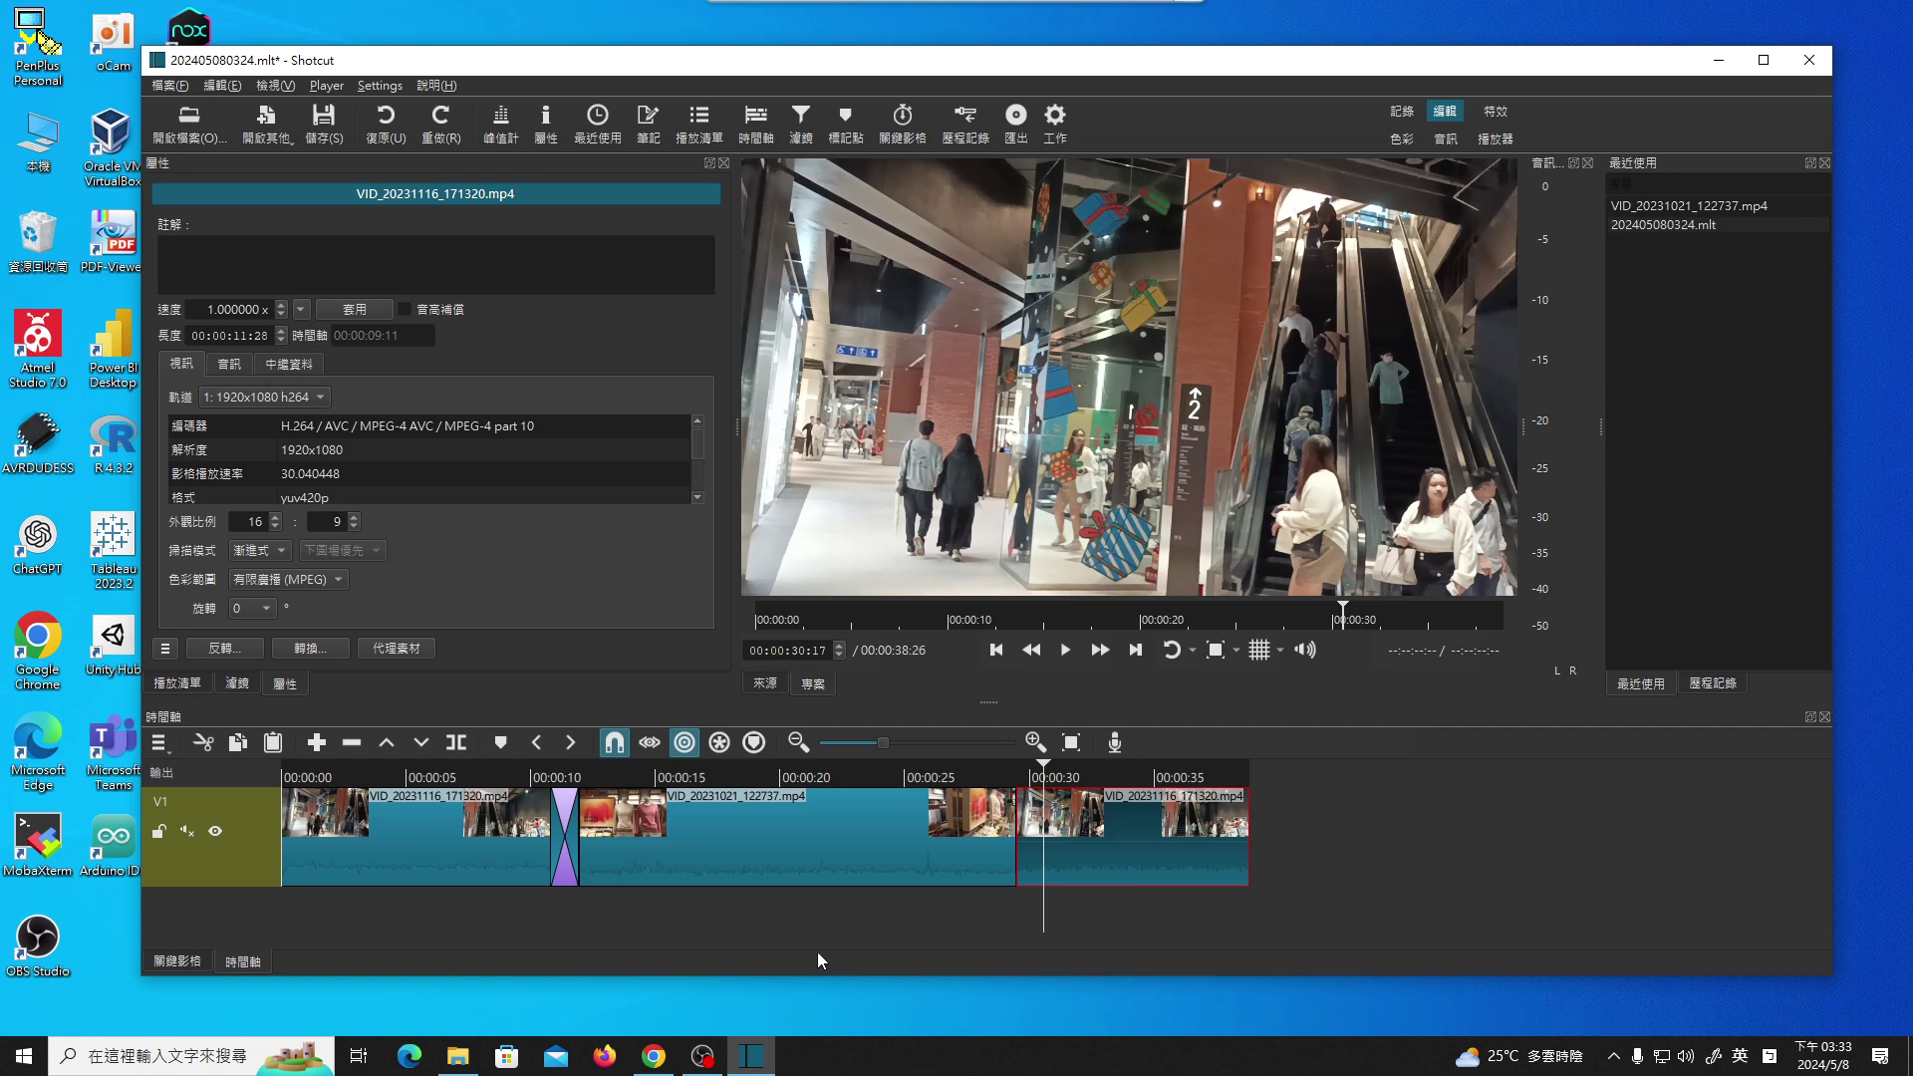
click(703, 1057)
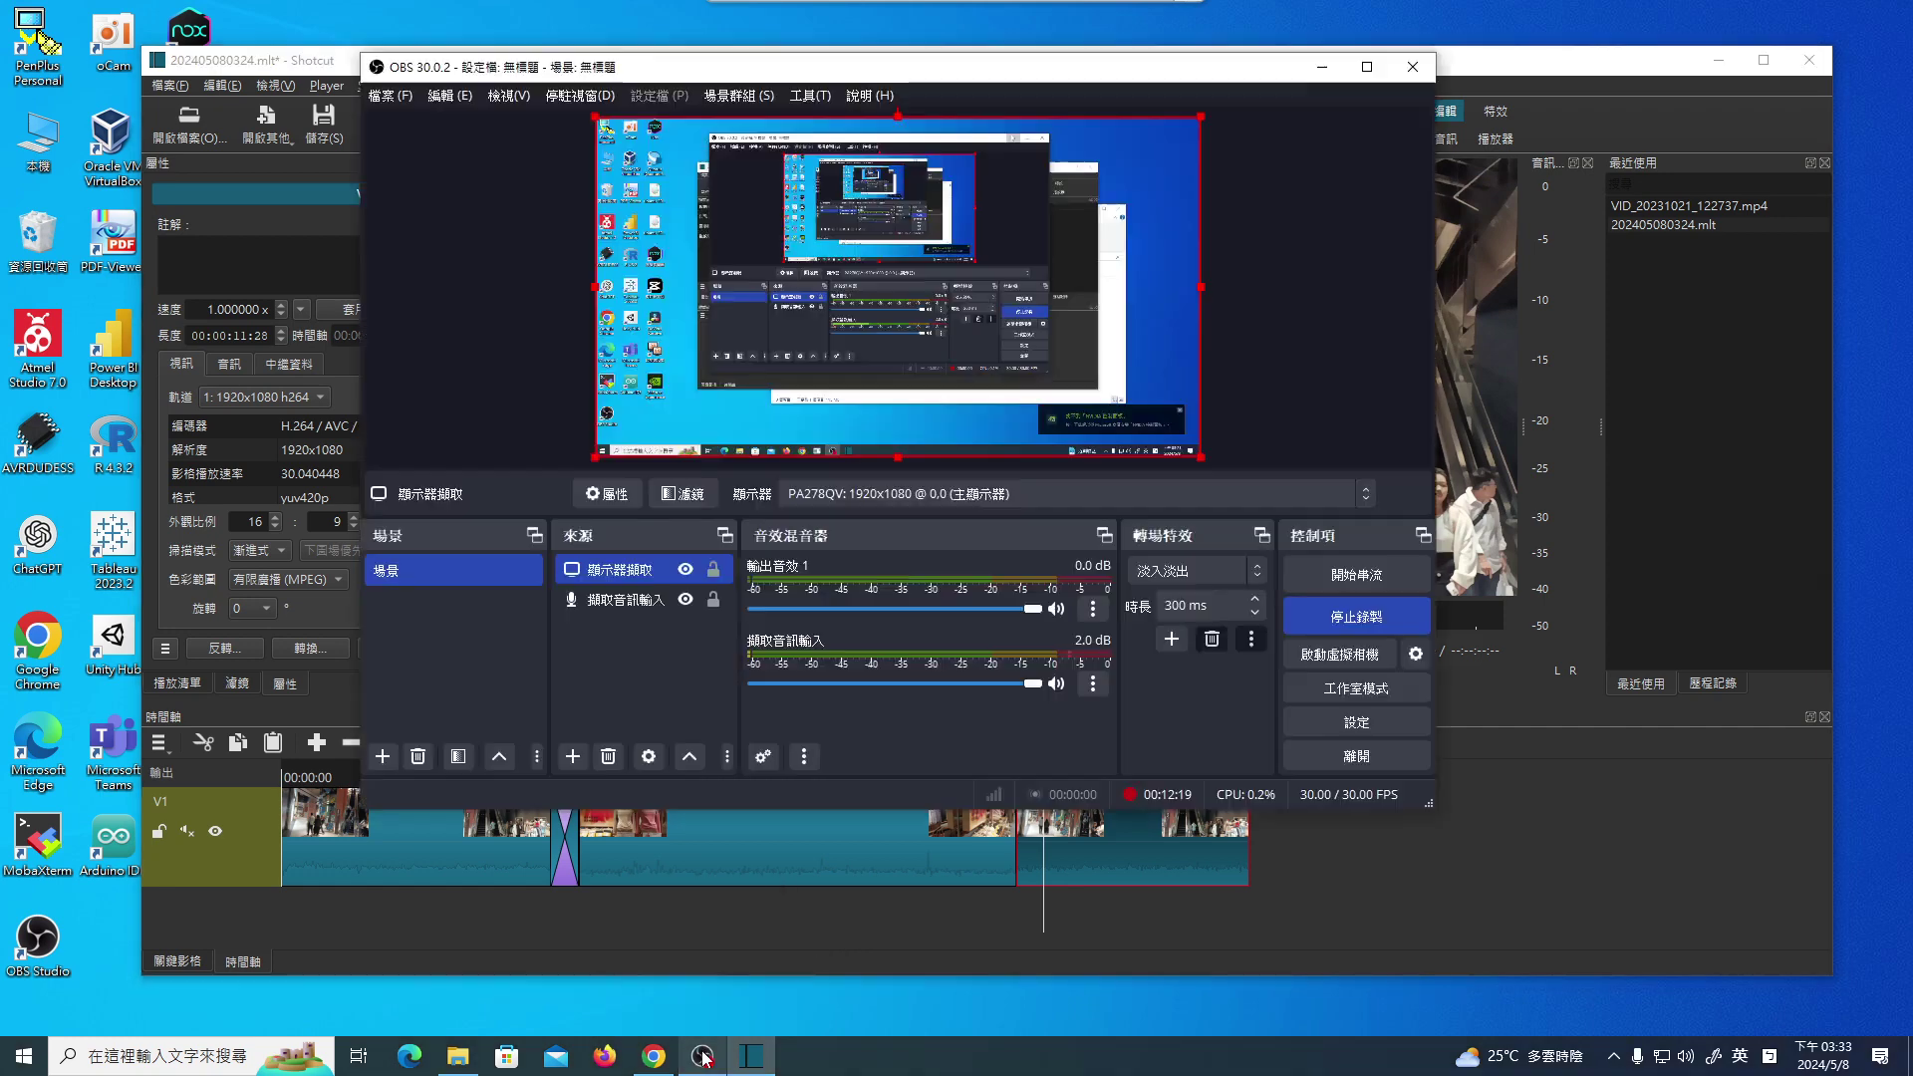